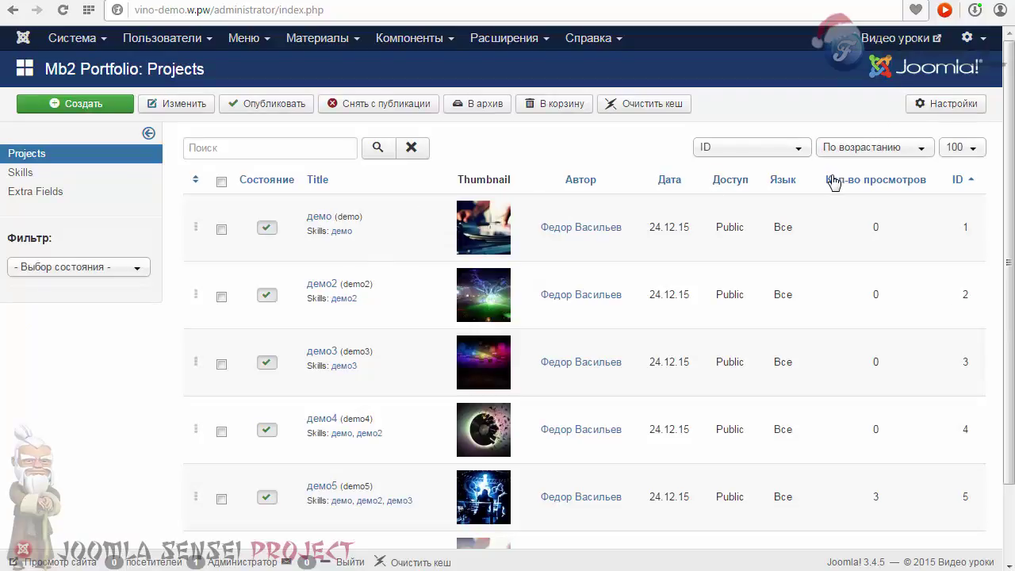
Step: Open the Mb2 Portfolio component settings, set the basic Filter option to Isotope and save the configuration
left_click(951, 115)
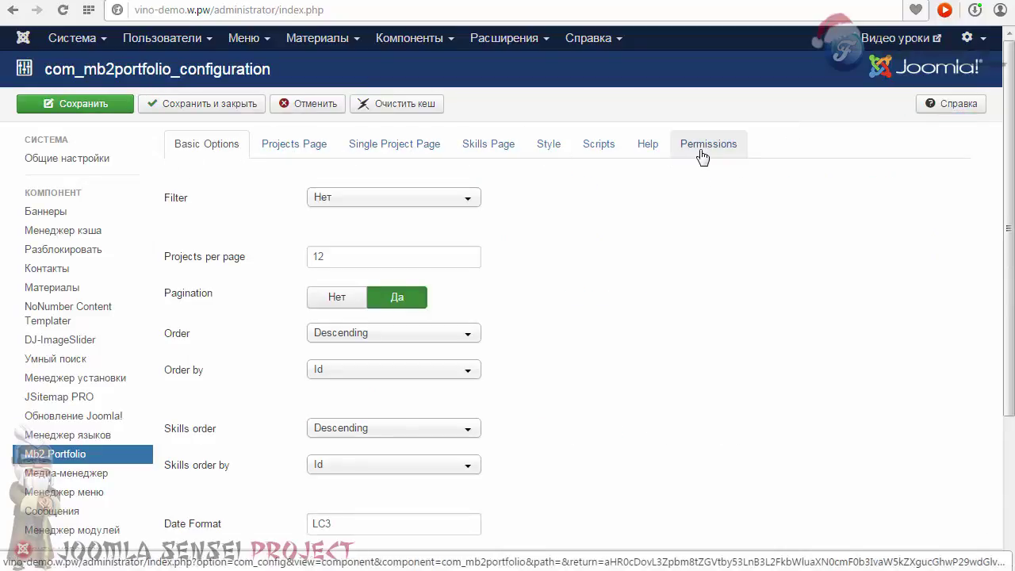
scroll(580, 226, "down", 2)
scroll(579, 226, "up", 2)
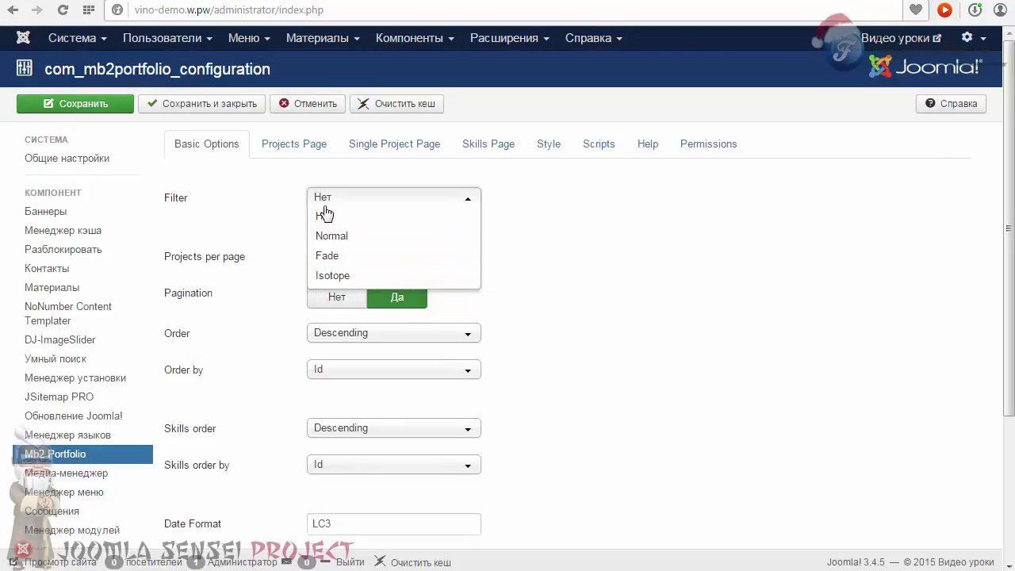
left_click(333, 276)
left_click(99, 105)
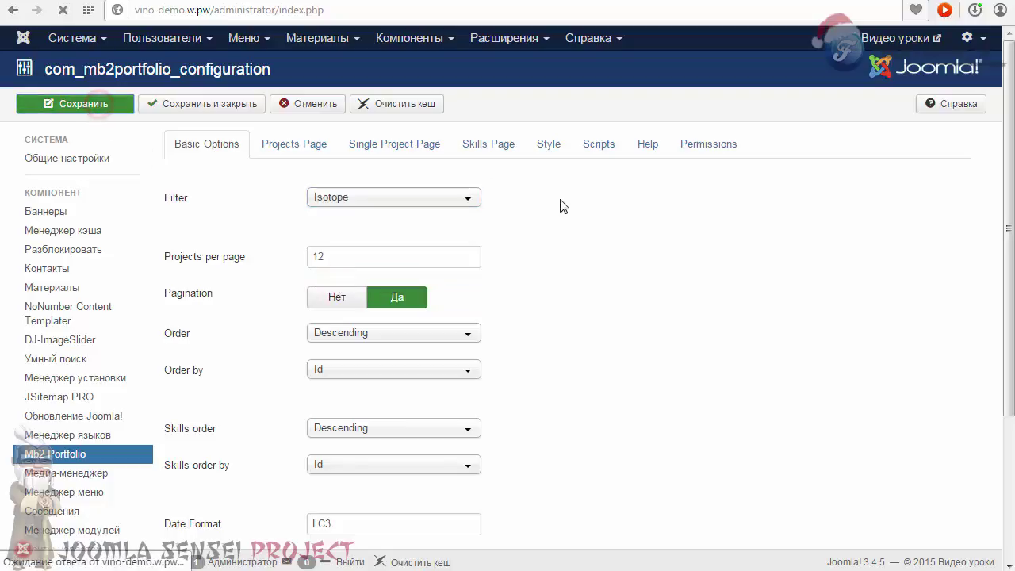
Step: Reload the portfolio page on the site and test the sorting filter with the демо3, демо2 and демо categories
left_click(679, 2)
left_click(63, 10)
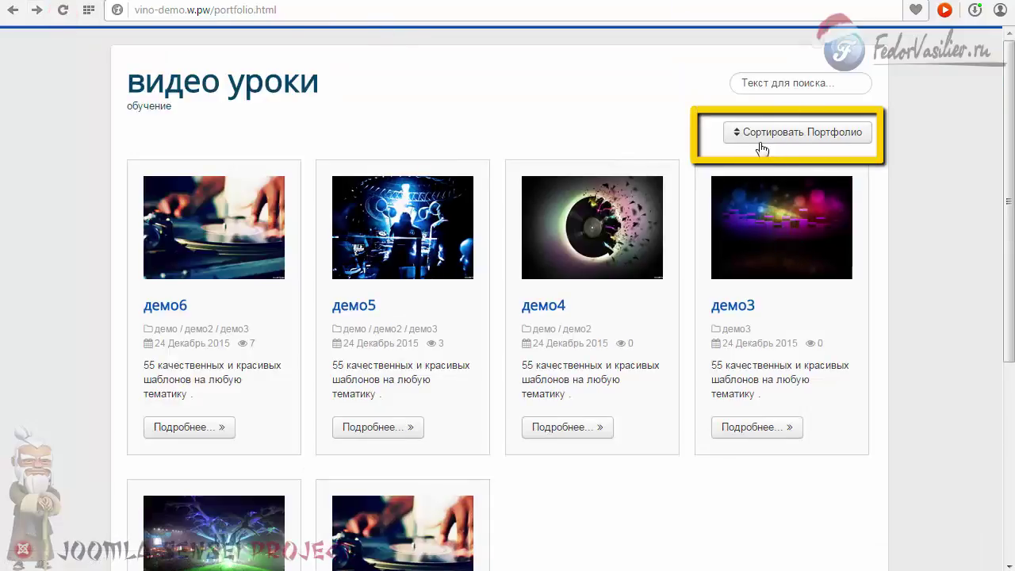
left_click(778, 135)
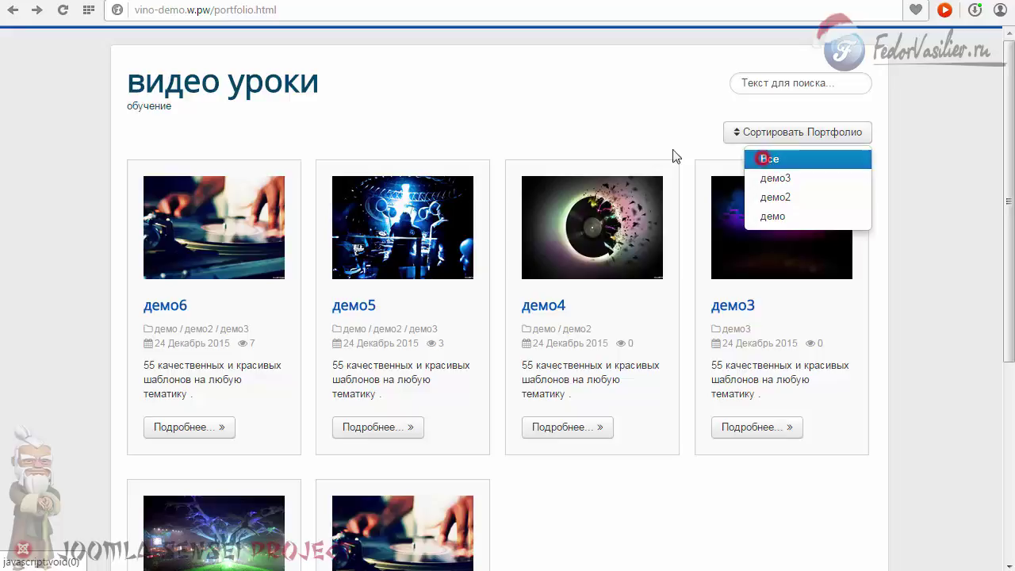
left_click(771, 181)
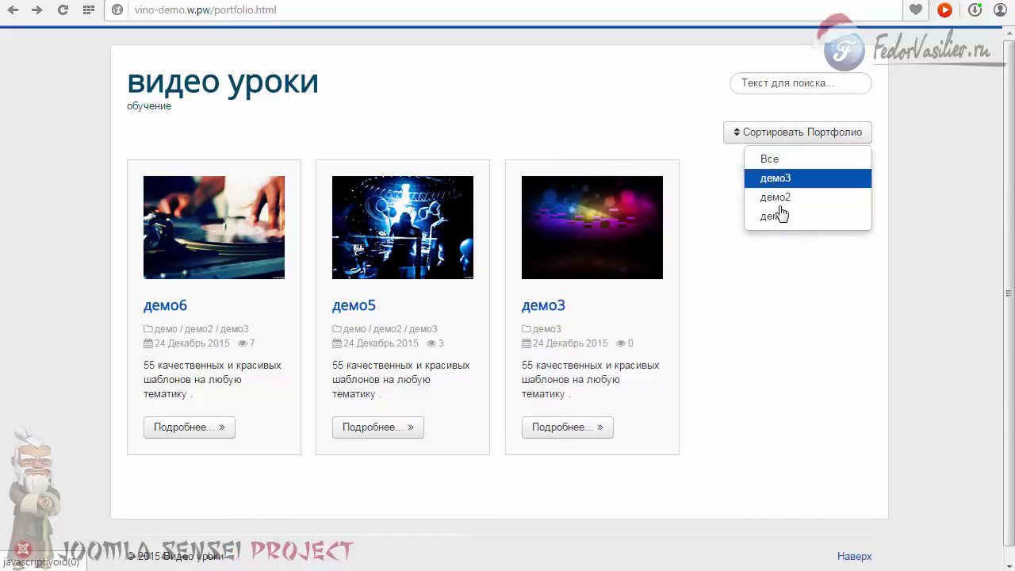
left_click(777, 197)
left_click(775, 216)
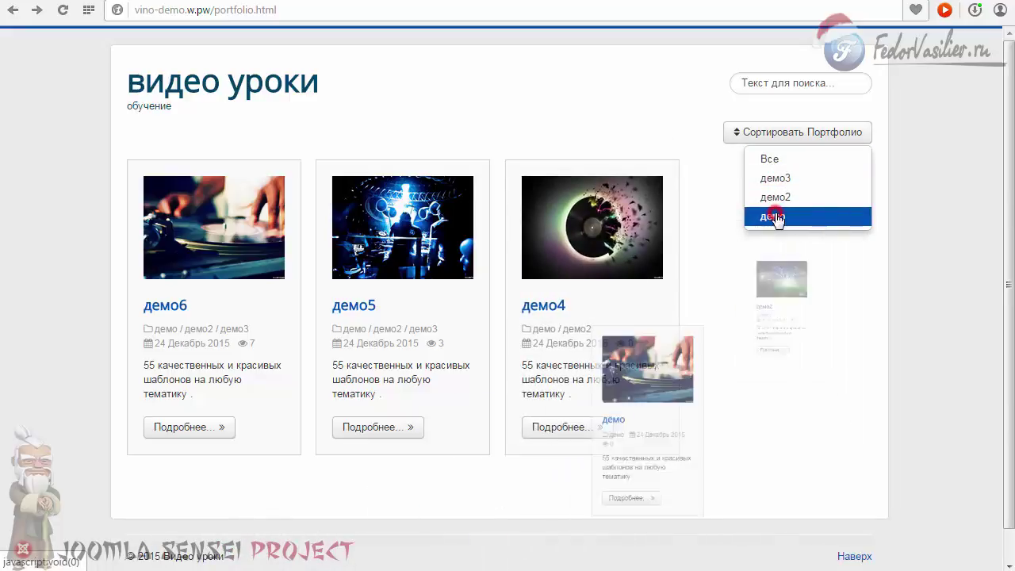
left_click(775, 197)
left_click(775, 179)
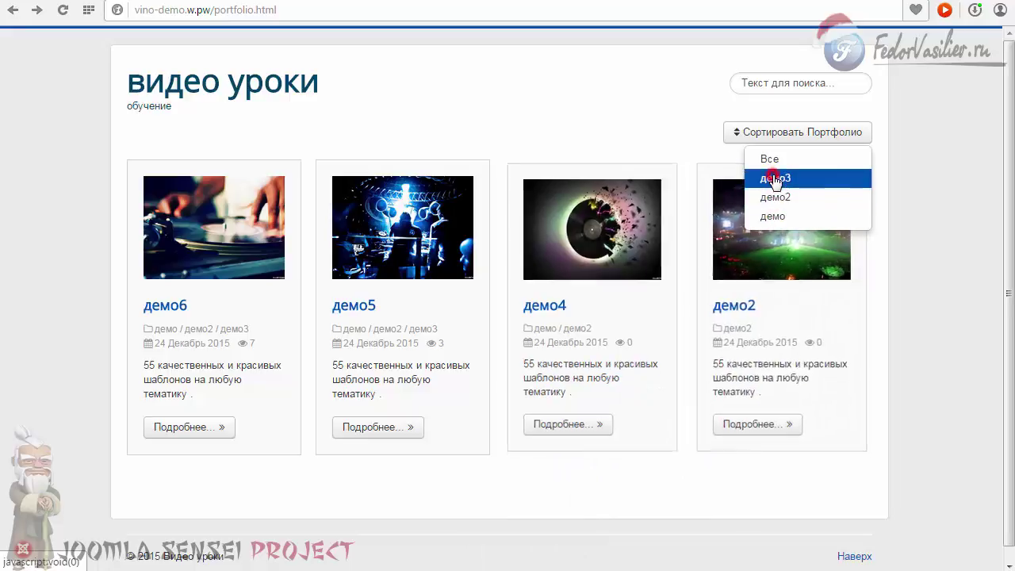
left_click(780, 198)
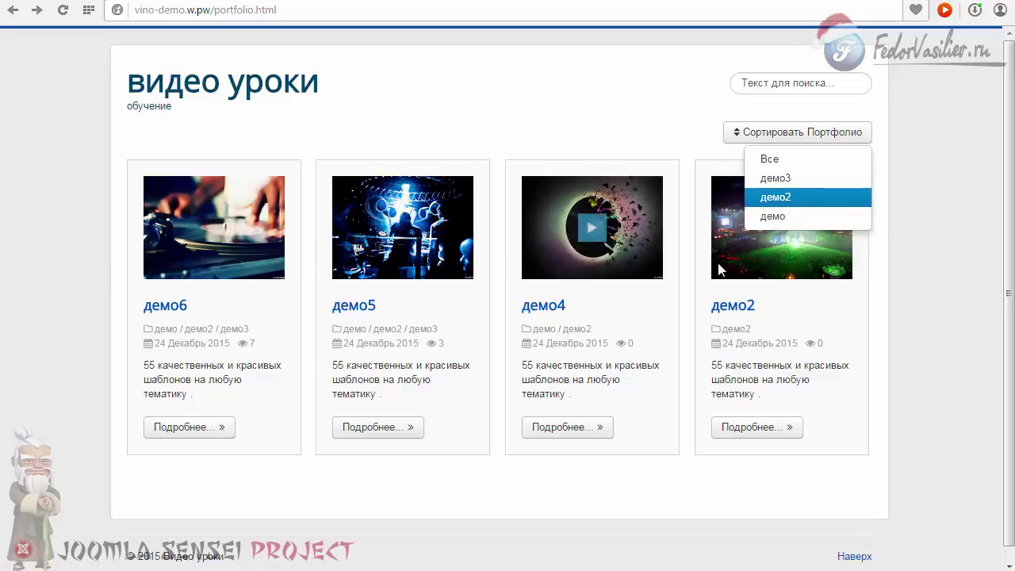
mouse_move(240, 254)
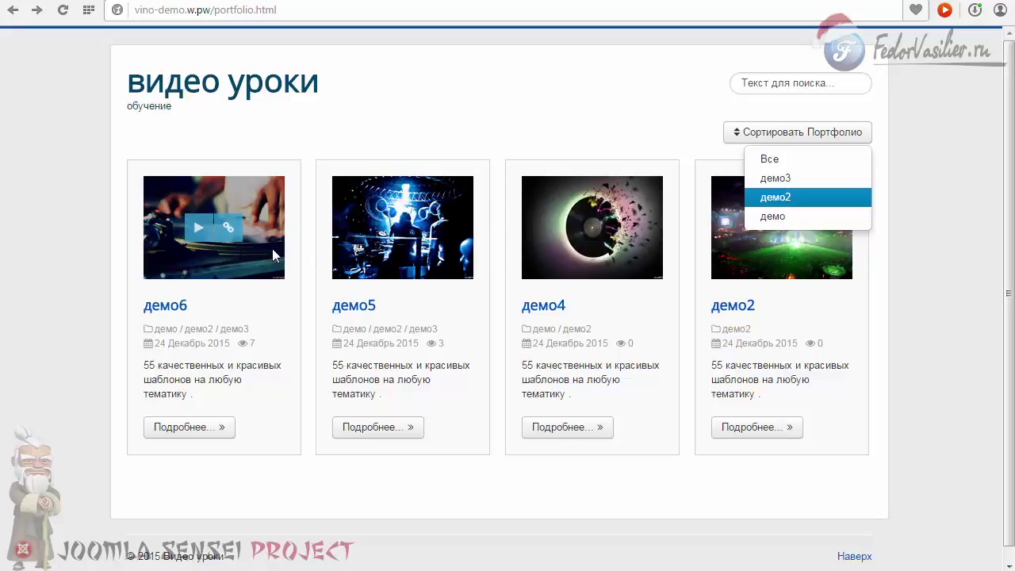
left_click(769, 217)
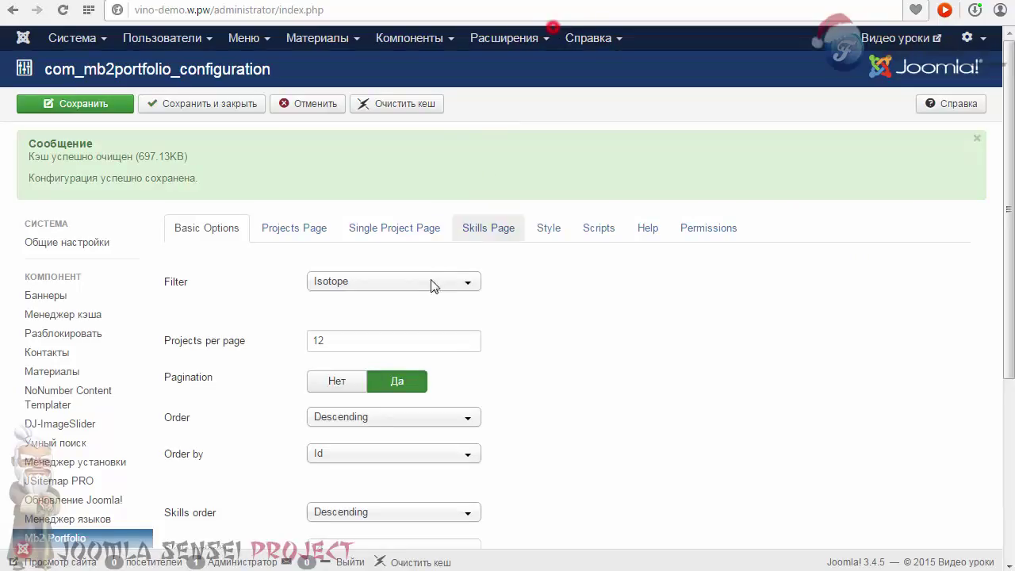
Step: In the component settings, set the Filter option to Fade and save the configuration
left_click(381, 279)
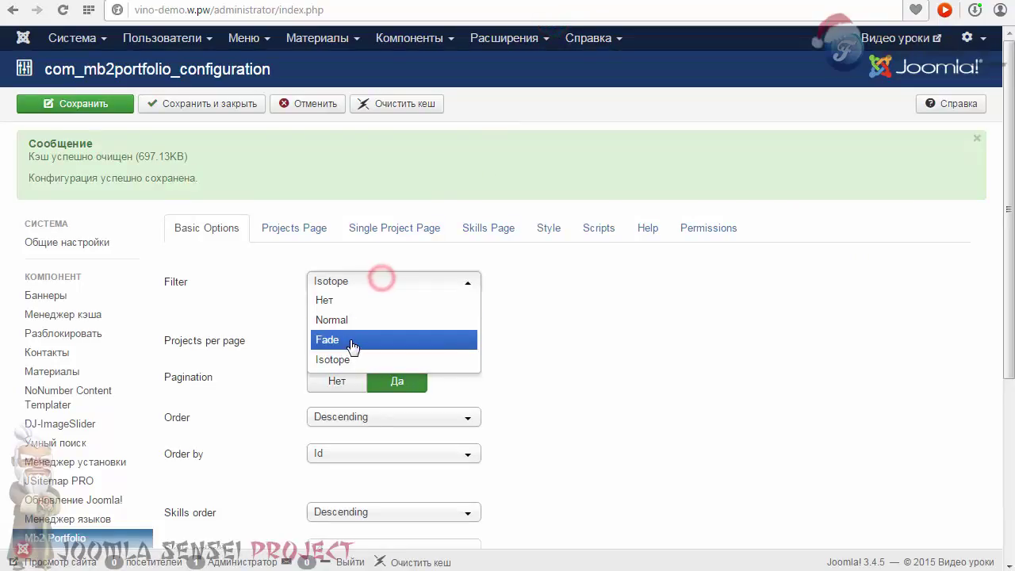
left_click(325, 340)
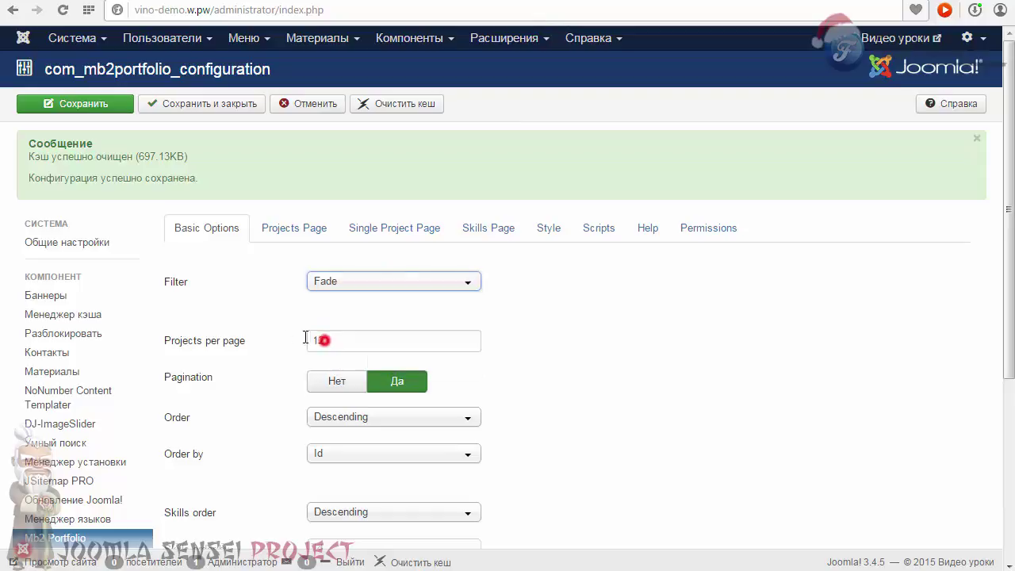
left_click(89, 108)
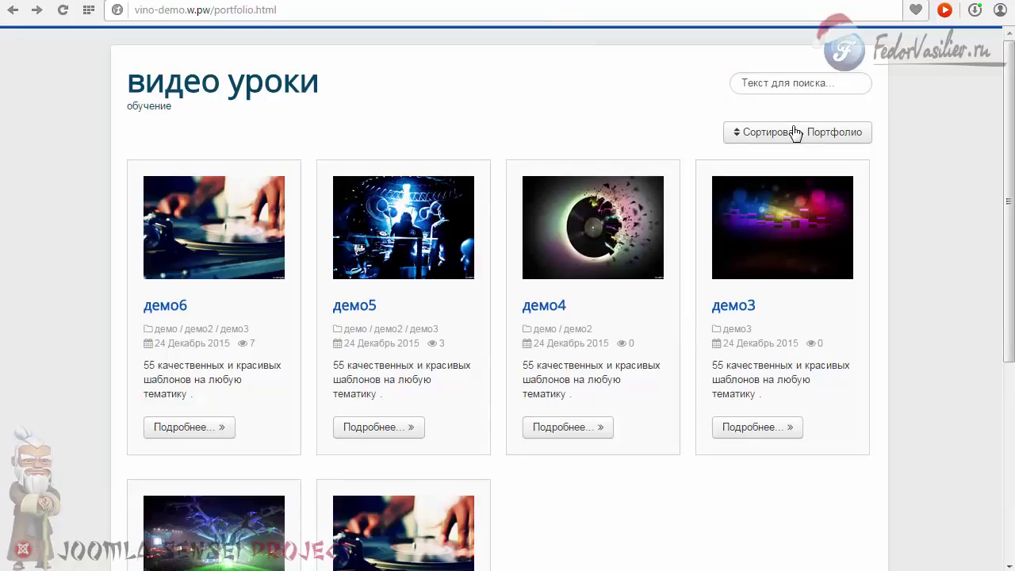
Step: Examine how the Fade effect filters the site's portfolio by switching between the демо3, демо2 and демо categories
left_click(795, 133)
left_click(781, 180)
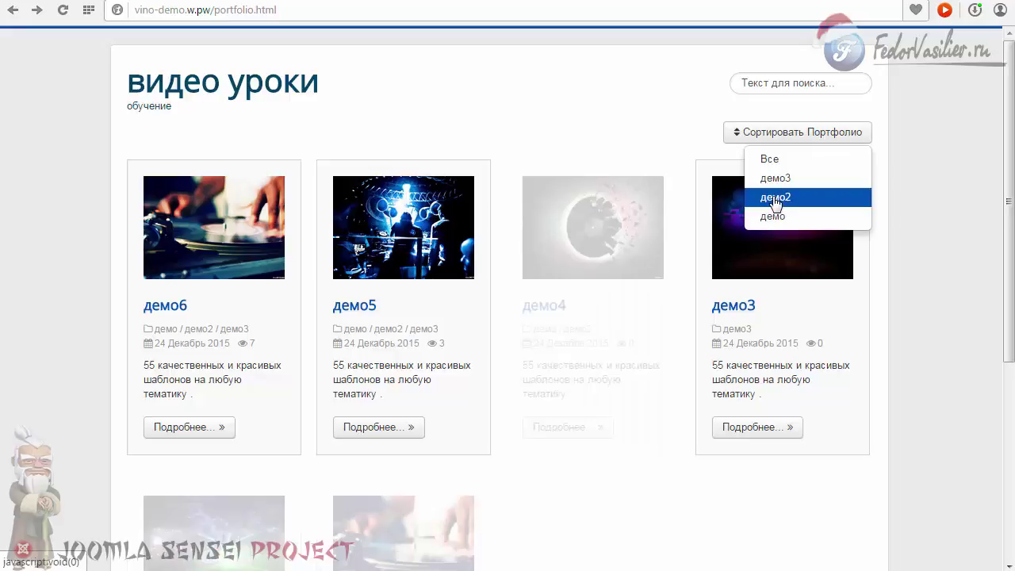
left_click(777, 199)
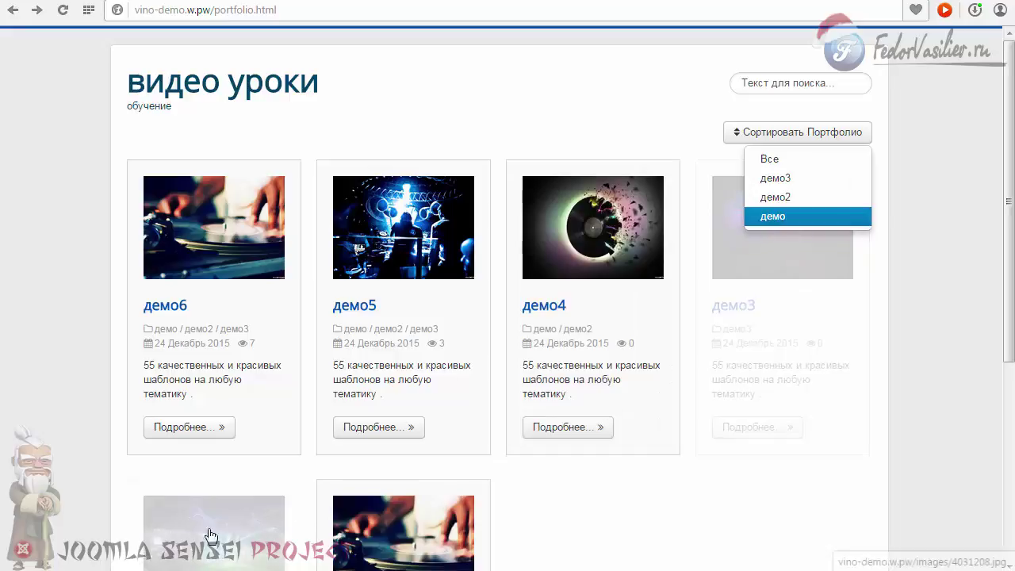
left_click(784, 219)
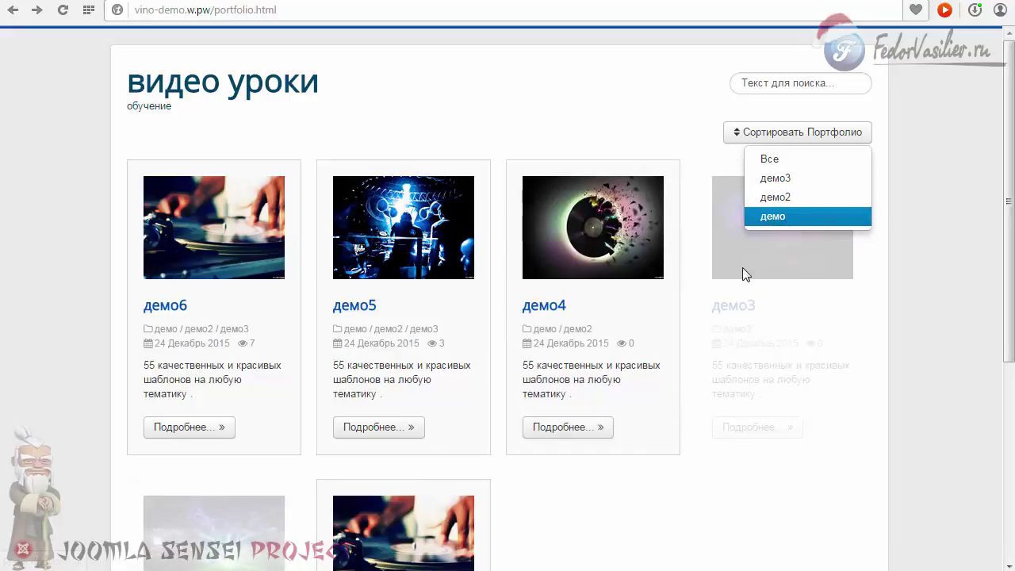
left_click(773, 197)
left_click(773, 178)
left_click(774, 196)
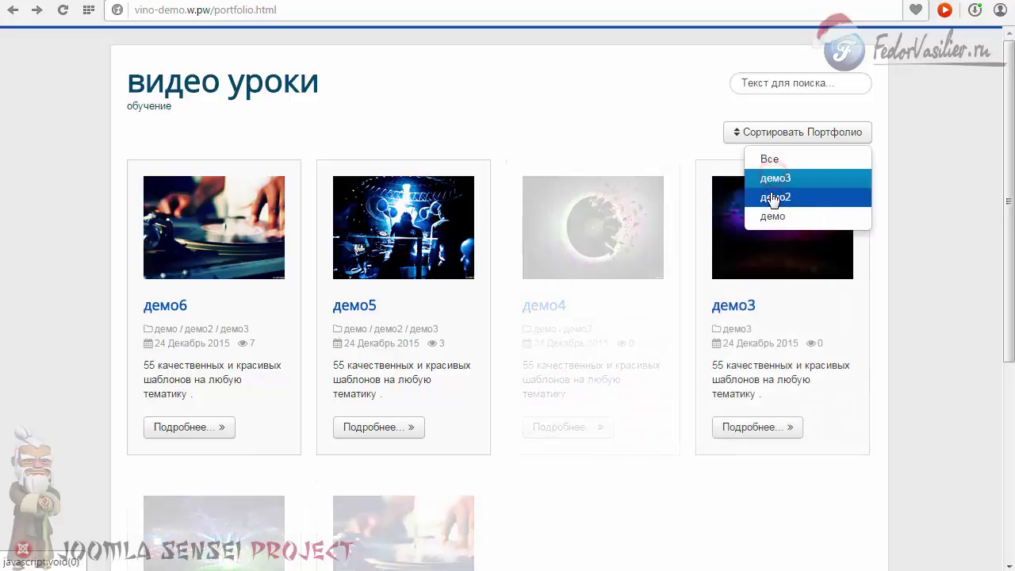
left_click(773, 214)
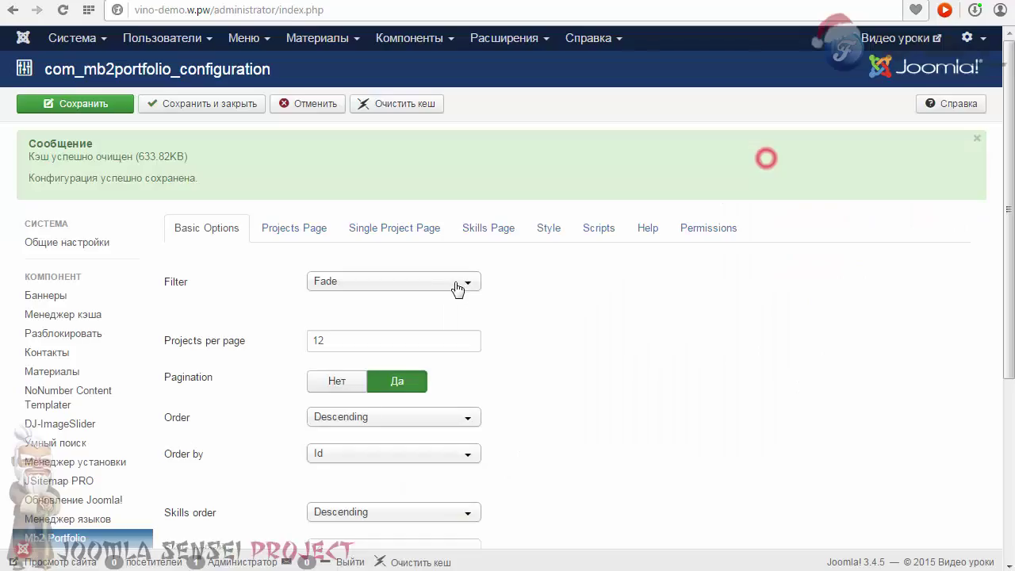
Step: Set the Filter option to Isotope and Projects per page to 4 in the component settings, and save
left_click(456, 283)
left_click(331, 361)
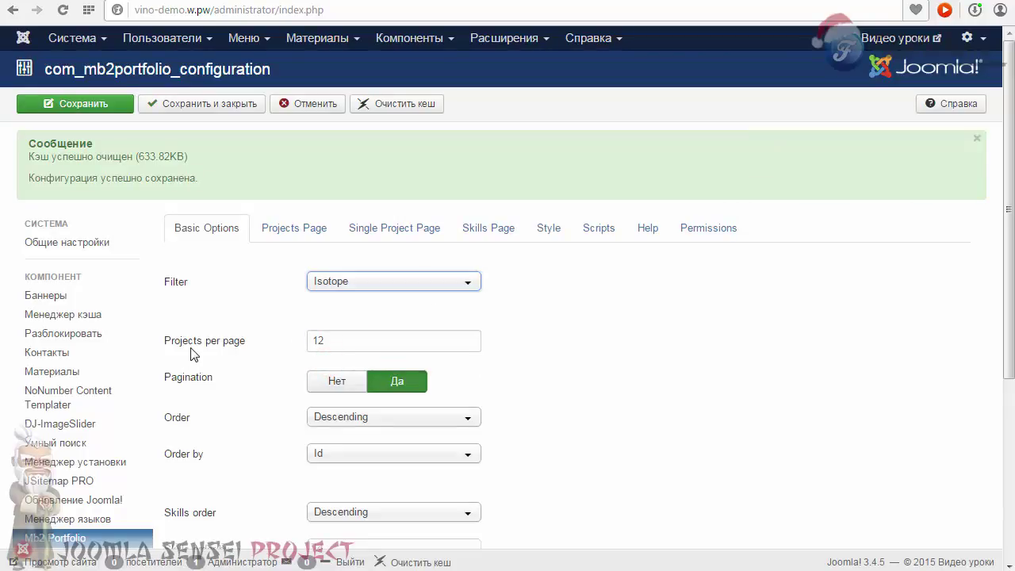
double_click(328, 341)
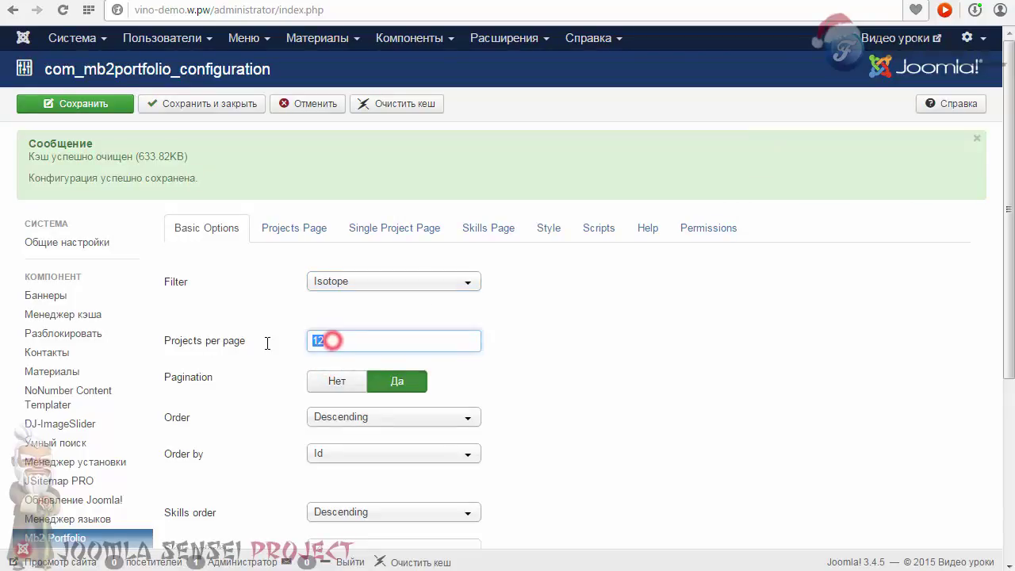
left_click(350, 343)
double_click(351, 342)
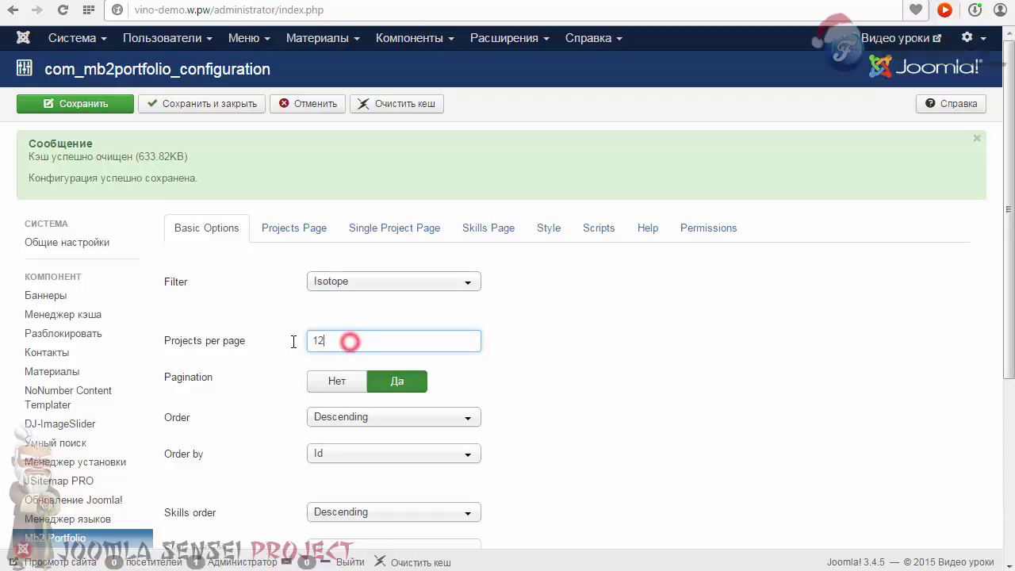
left_click(119, 104)
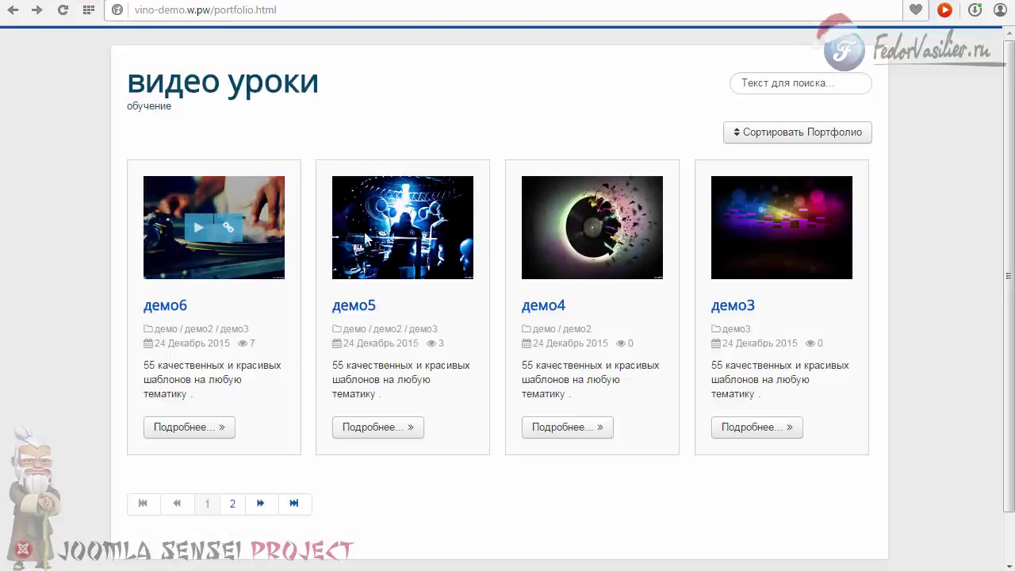
Step: Open the second page of the portfolio listing on the site
scroll(424, 249, "down", 1)
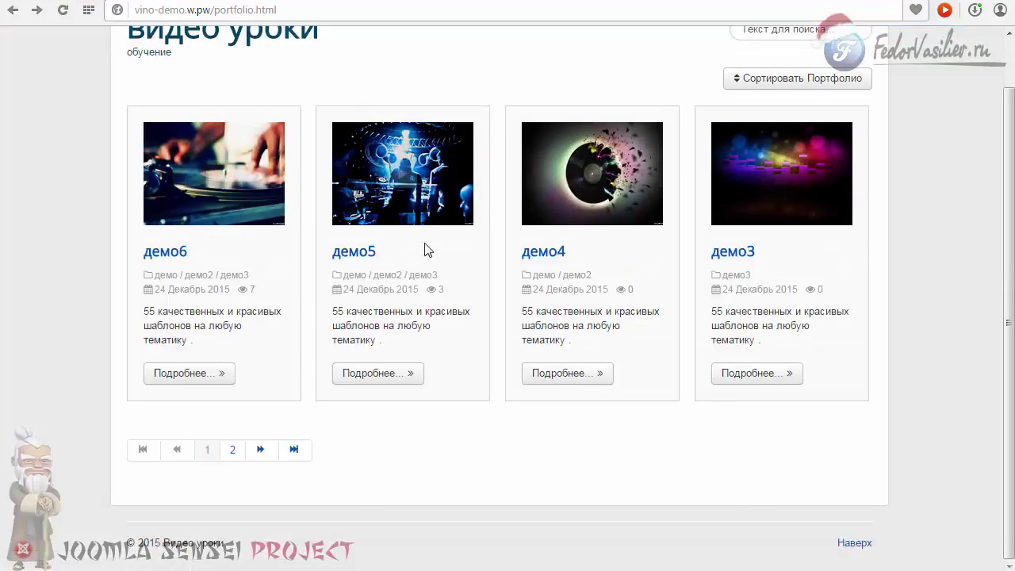
left_click(233, 450)
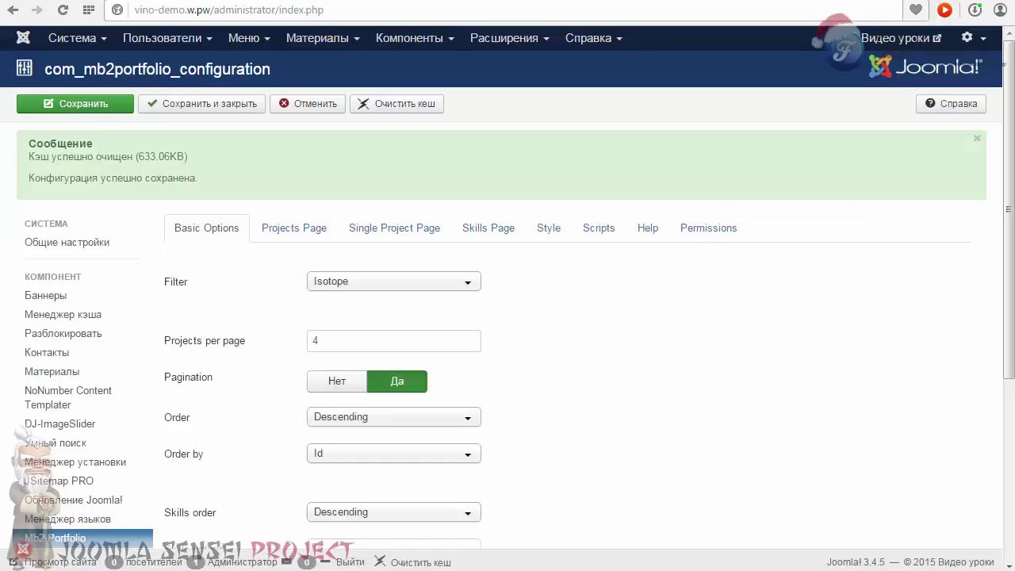
double_click(354, 340)
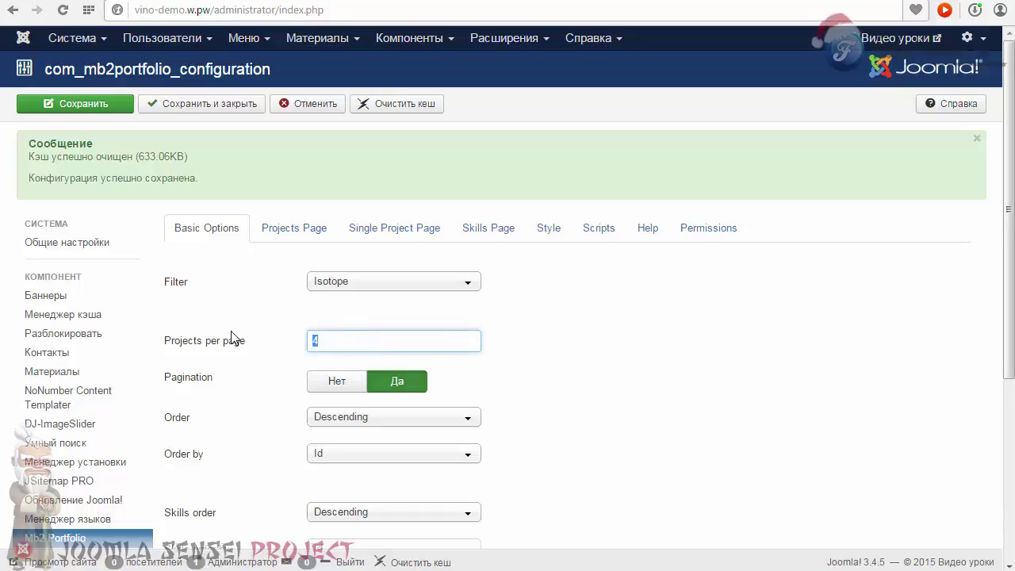
type("12")
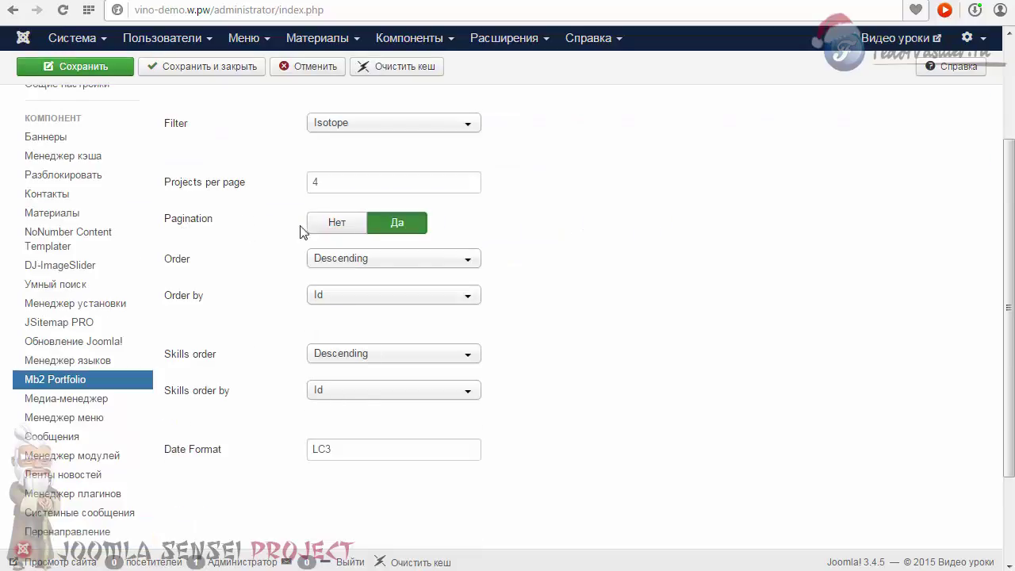
left_click(353, 230)
left_click(388, 224)
Step: Set the project Order to Ascending and save the configuration
left_click(359, 260)
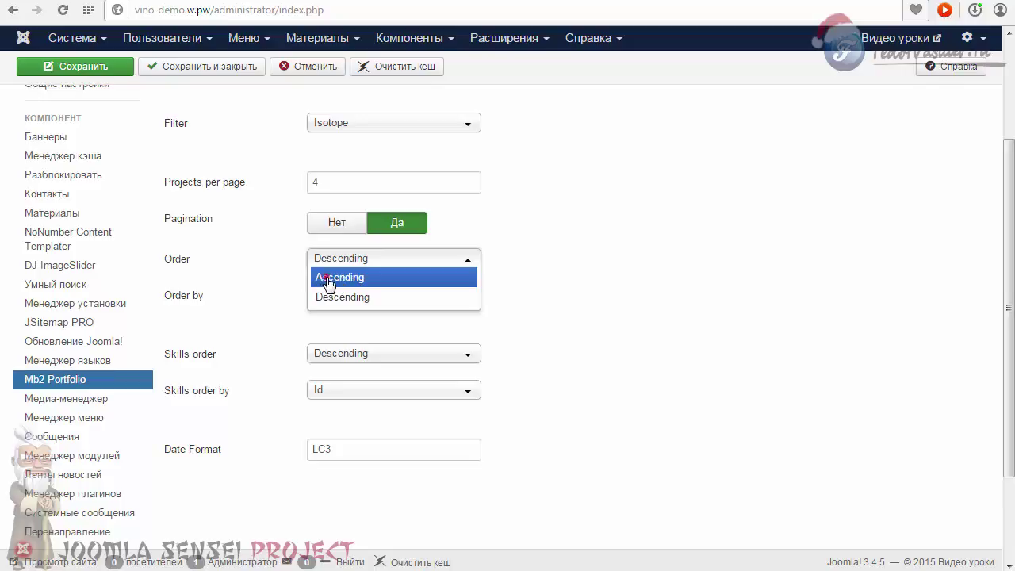
left_click(328, 277)
left_click(91, 69)
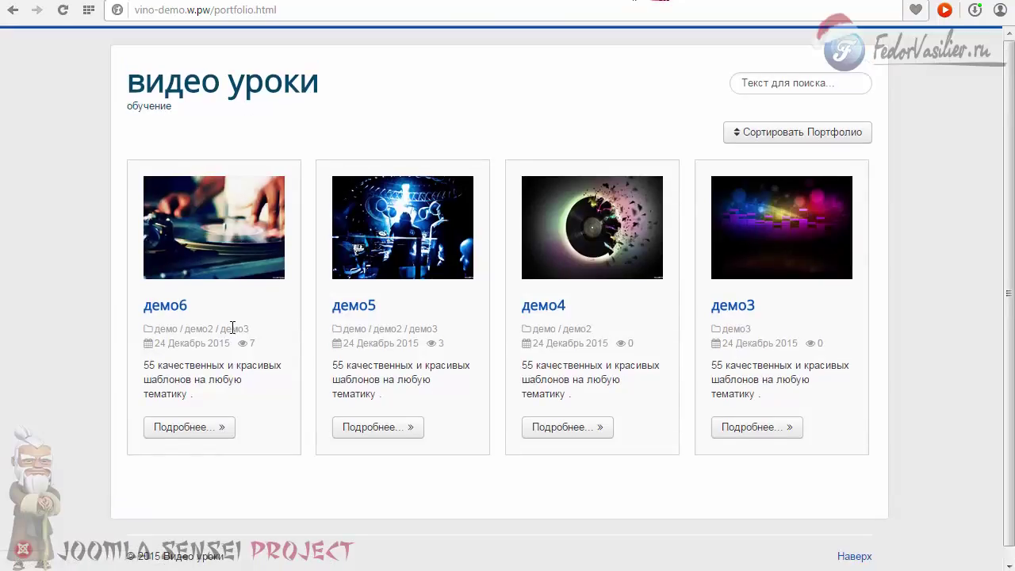
Step: Check the order of the project titles on the site's portfolio page
mouse_move(195, 311)
left_mouse_down()
mouse_move(118, 312)
mouse_move(193, 310)
left_mouse_up()
left_click(118, 308)
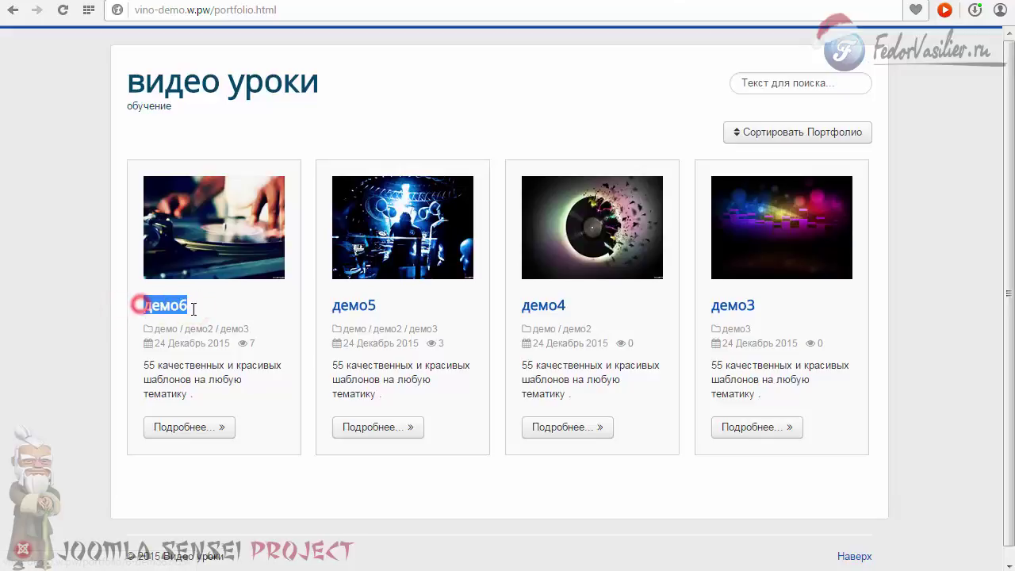
left_click(115, 304)
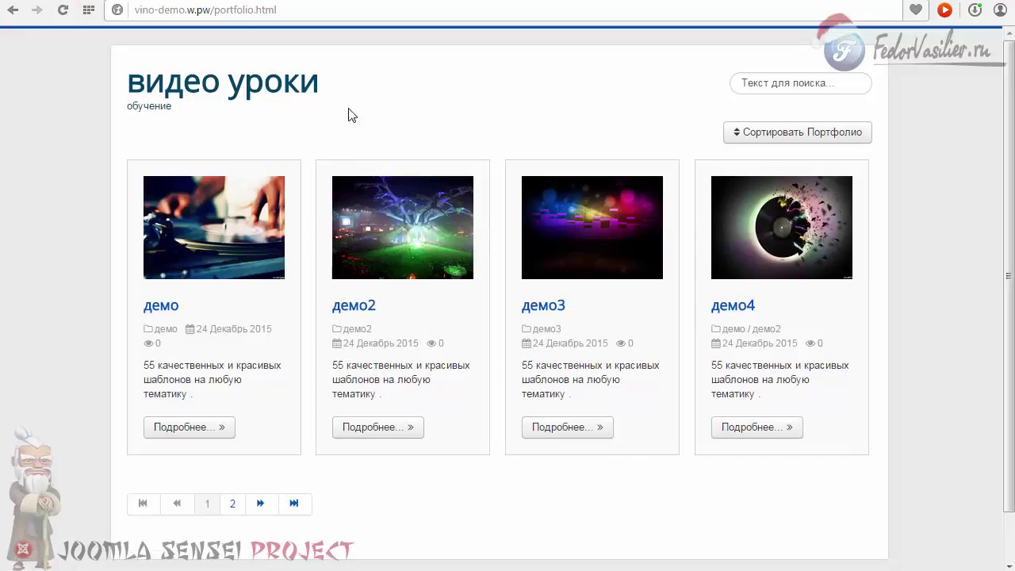
left_click_drag(189, 305, 151, 311)
Step: Set the project Order to Descending in the component settings and review the available Order by options without changing them
key("ctrl+Tab")
scroll(483, 323, "down", 1)
left_click(413, 349)
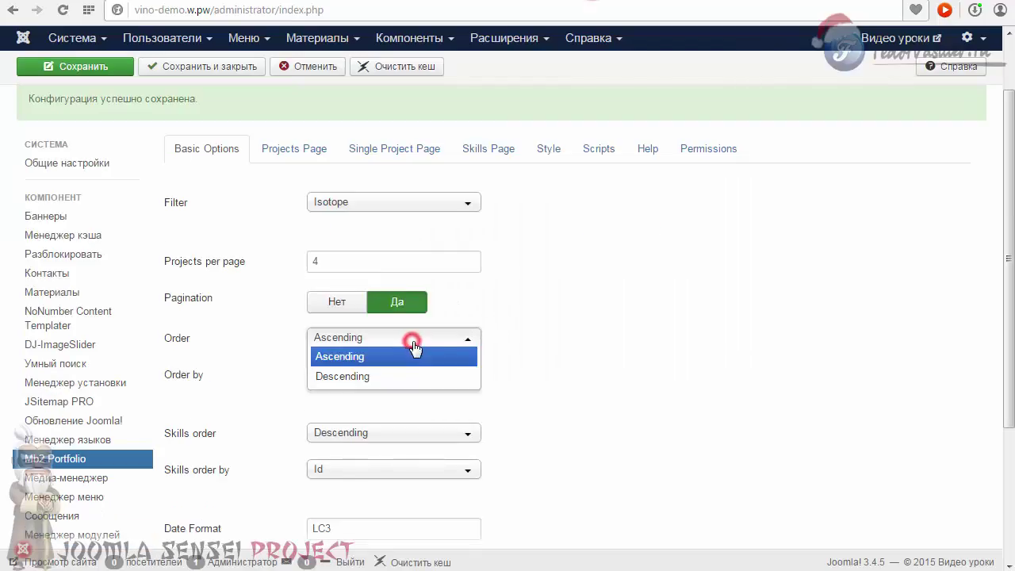
left_click(351, 377)
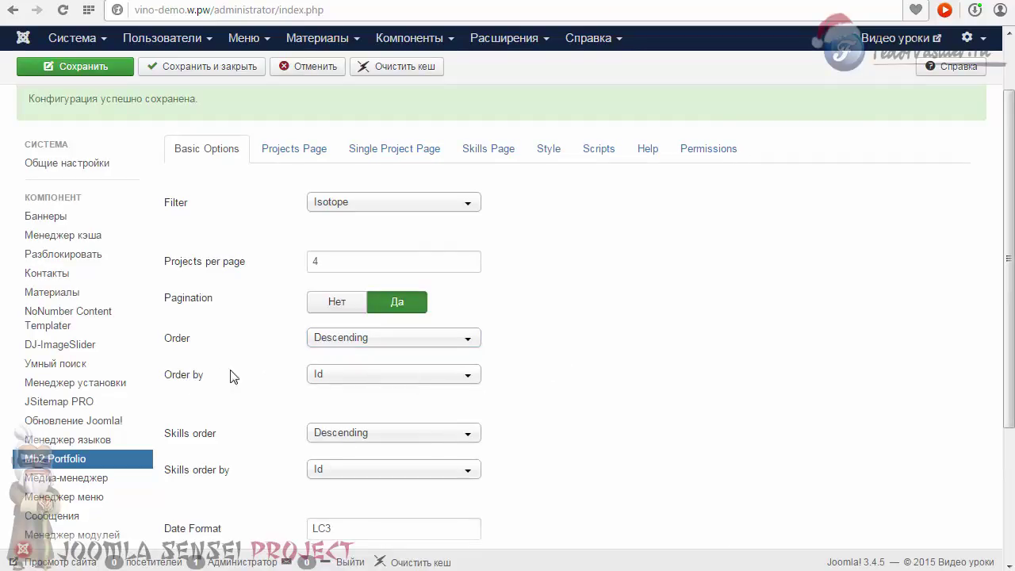
left_click(372, 375)
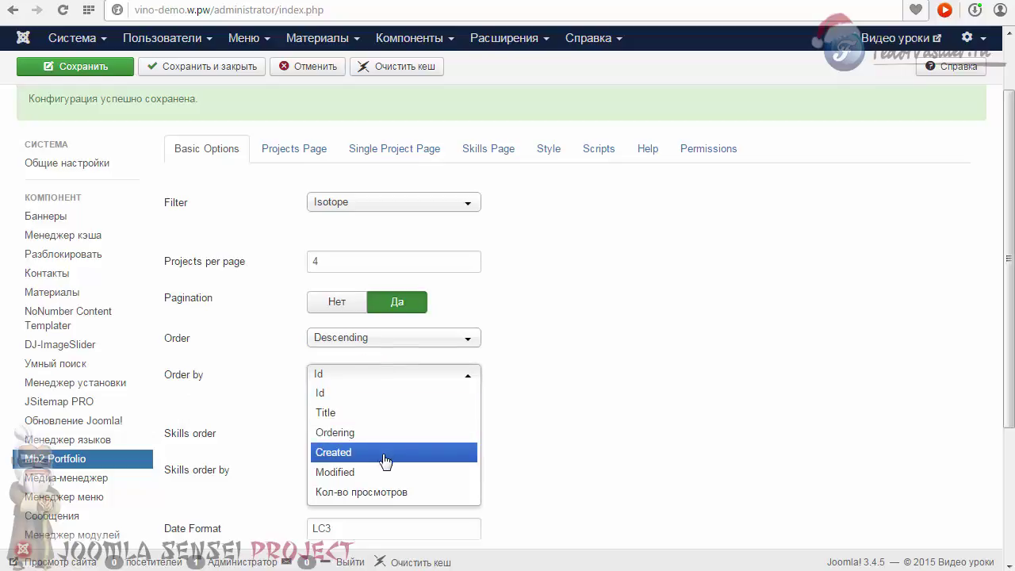
left_click(557, 388)
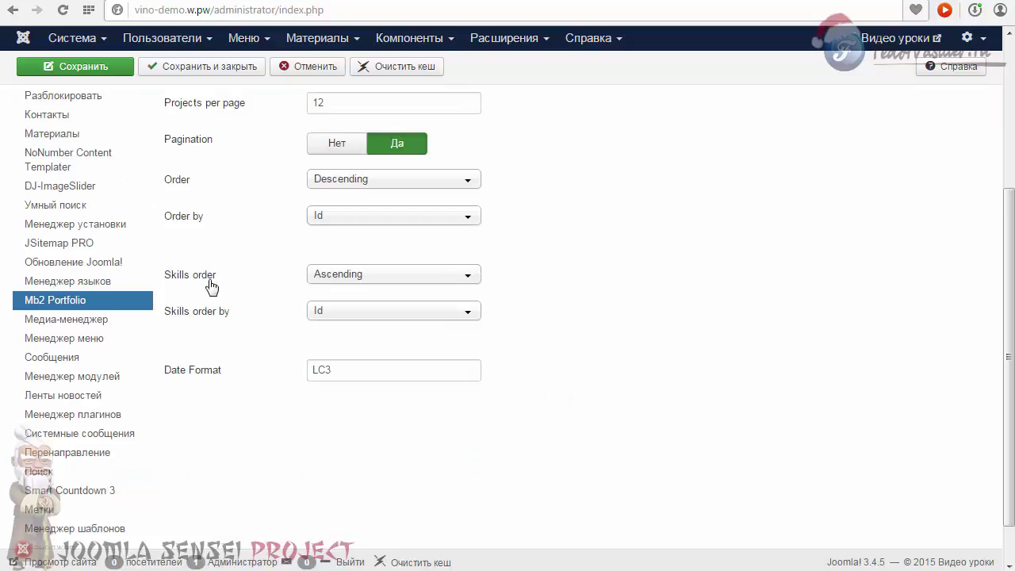
Step: Set the Skills order to Descending and look at the site's portfolio page
double_click(227, 274)
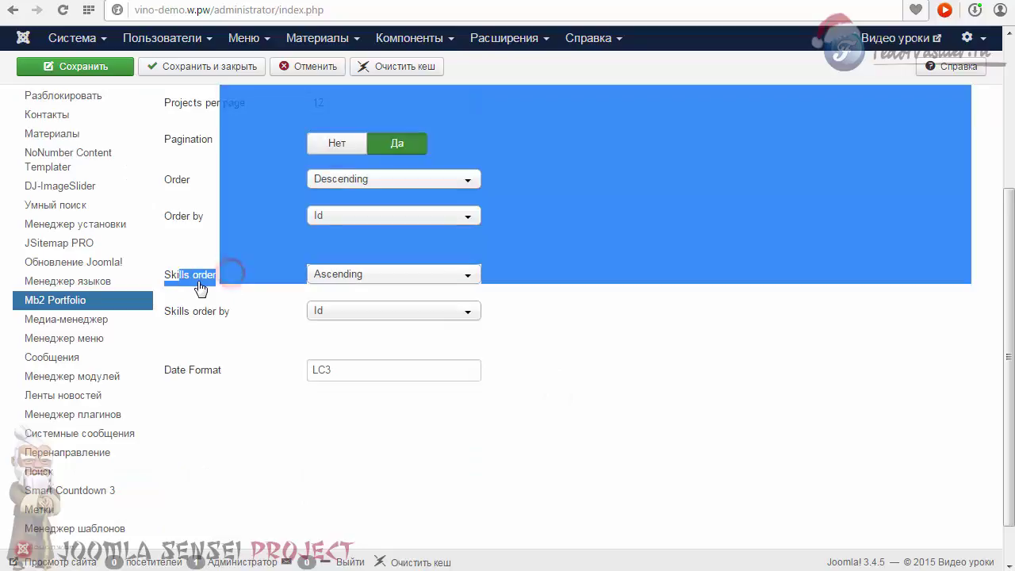
left_click(199, 288)
left_click(339, 276)
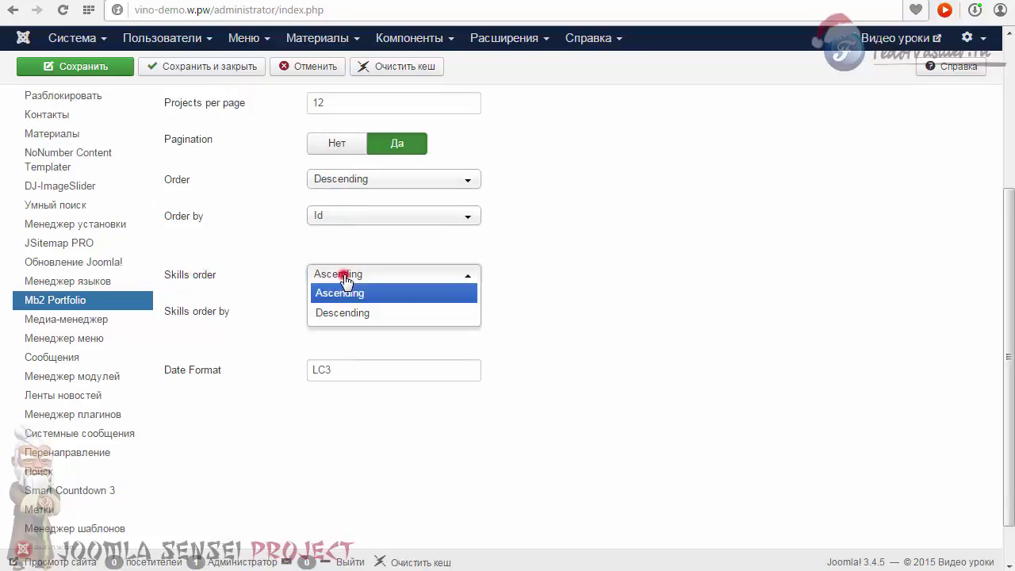
left_click(346, 279)
double_click(165, 189)
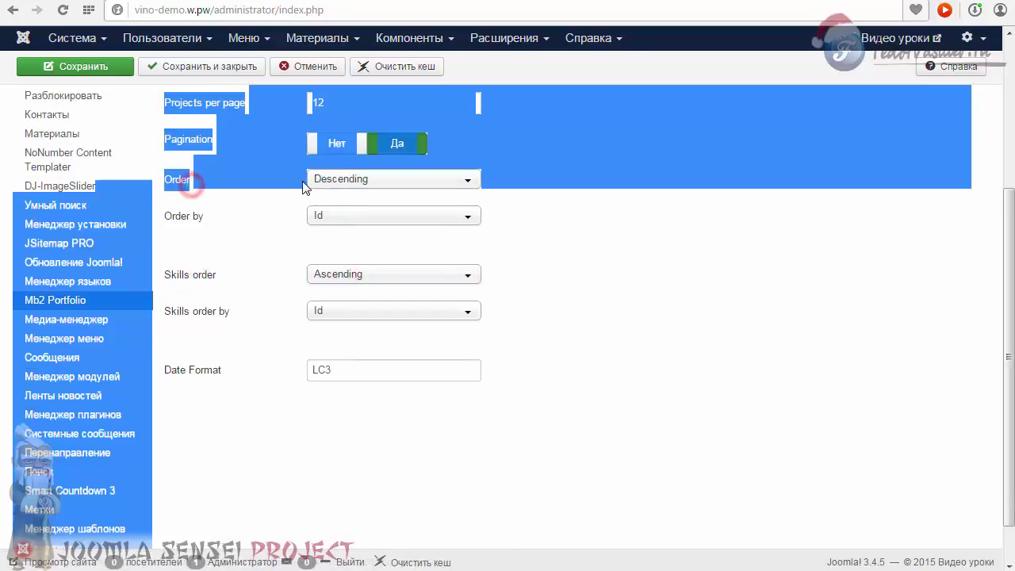
left_click(322, 180)
left_click(337, 183)
left_click(349, 278)
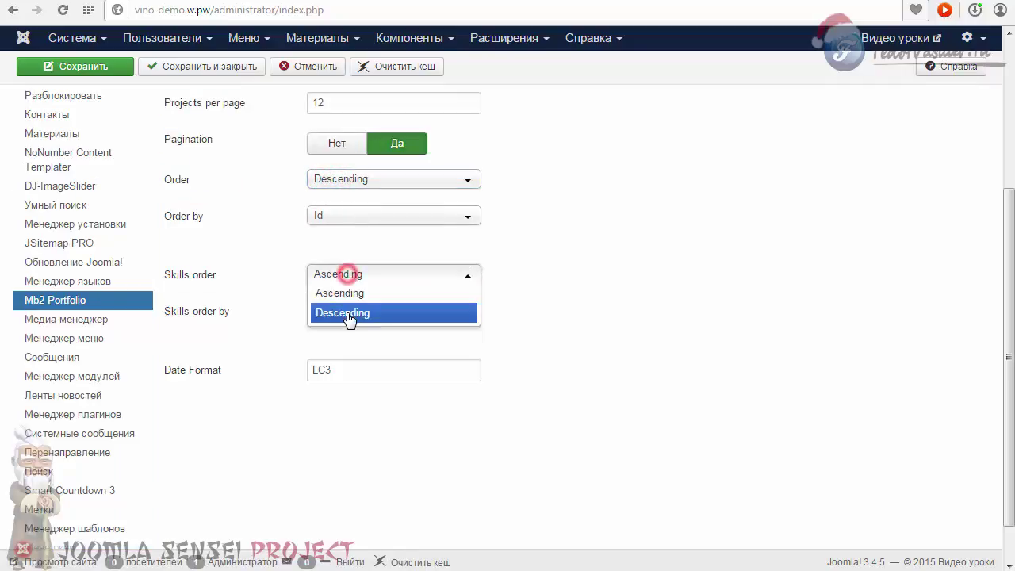
left_click(349, 313)
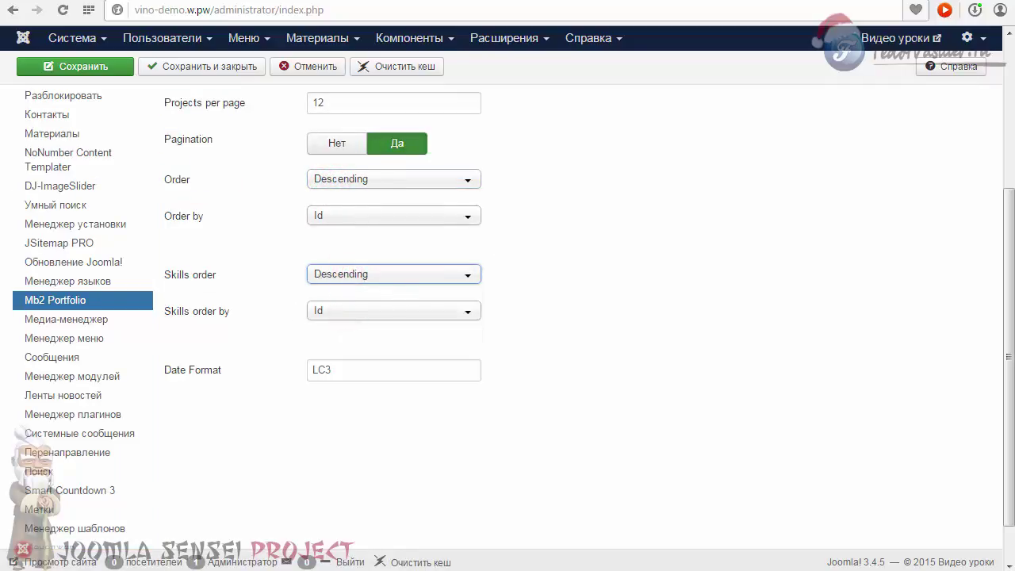
left_click(653, 0)
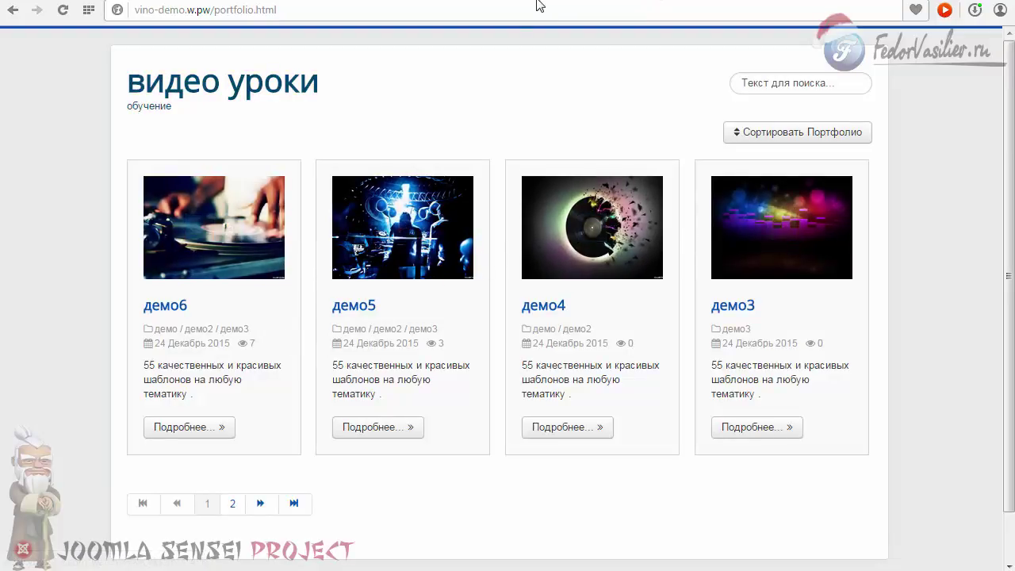
key("ctrl+Tab")
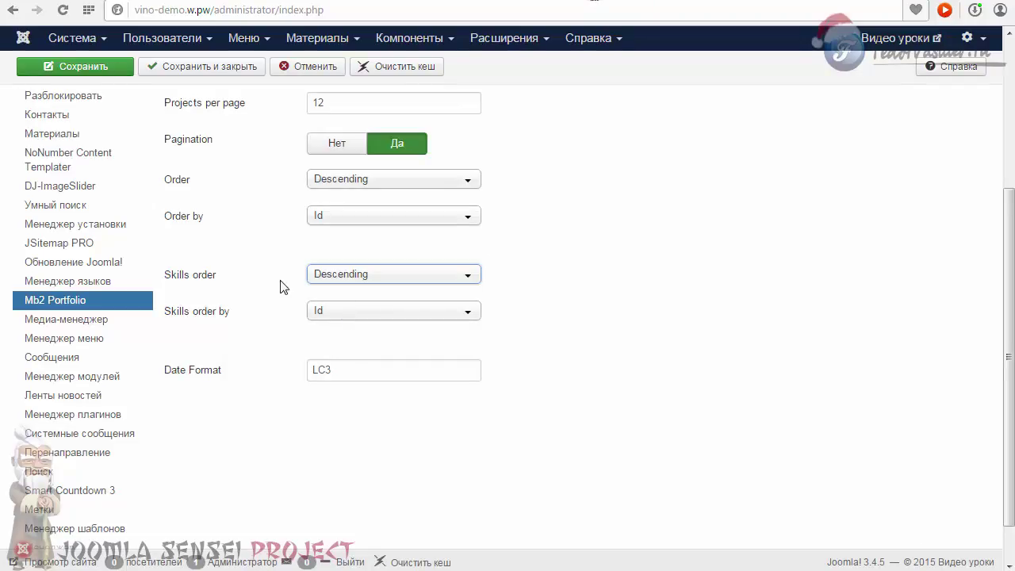
Step: Set the Skills order to Ascending, leave Skills order by and Date Format unchanged, and save the configuration
left_click(346, 281)
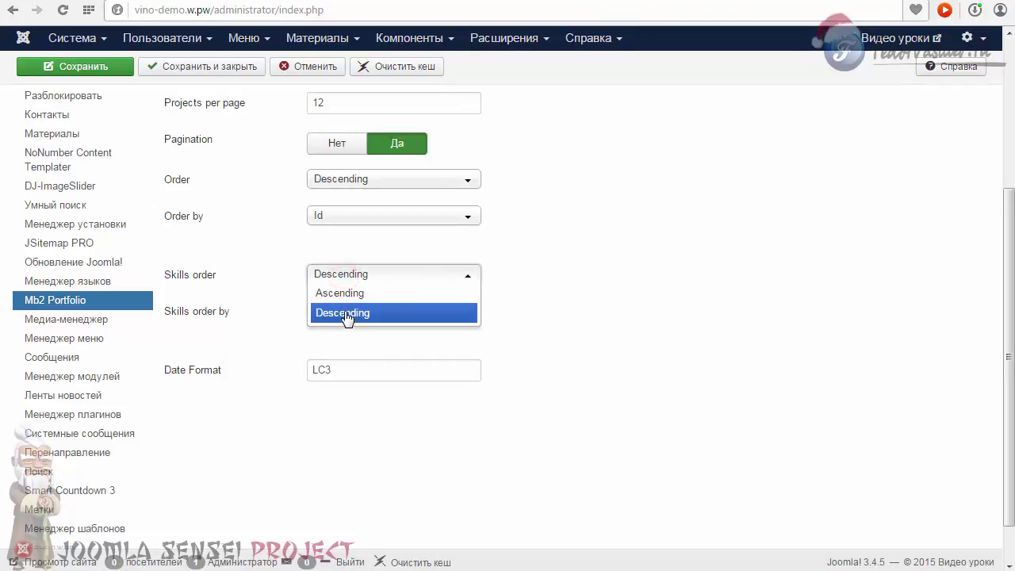
left_click(341, 291)
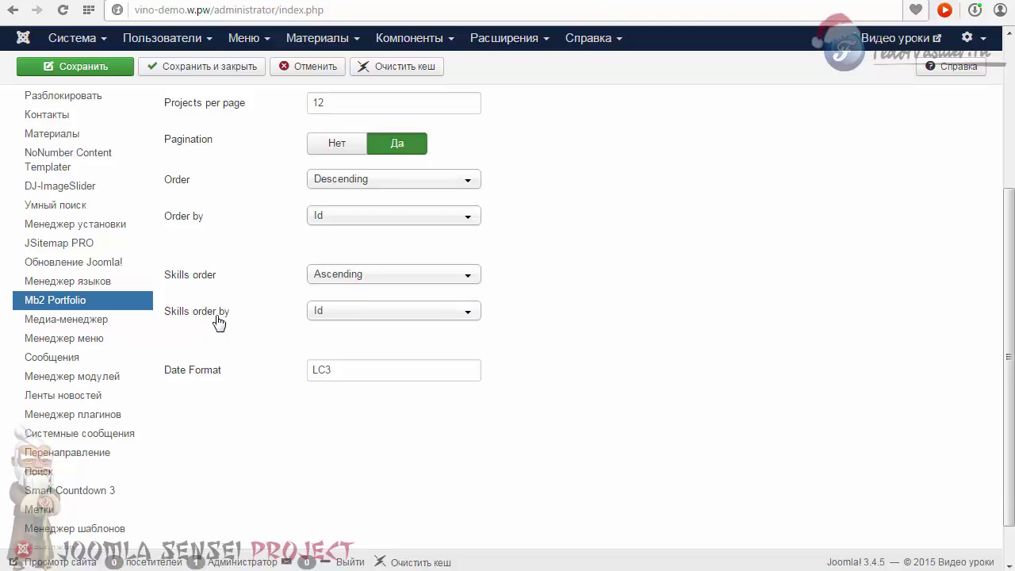
left_click(341, 310)
key("Escape")
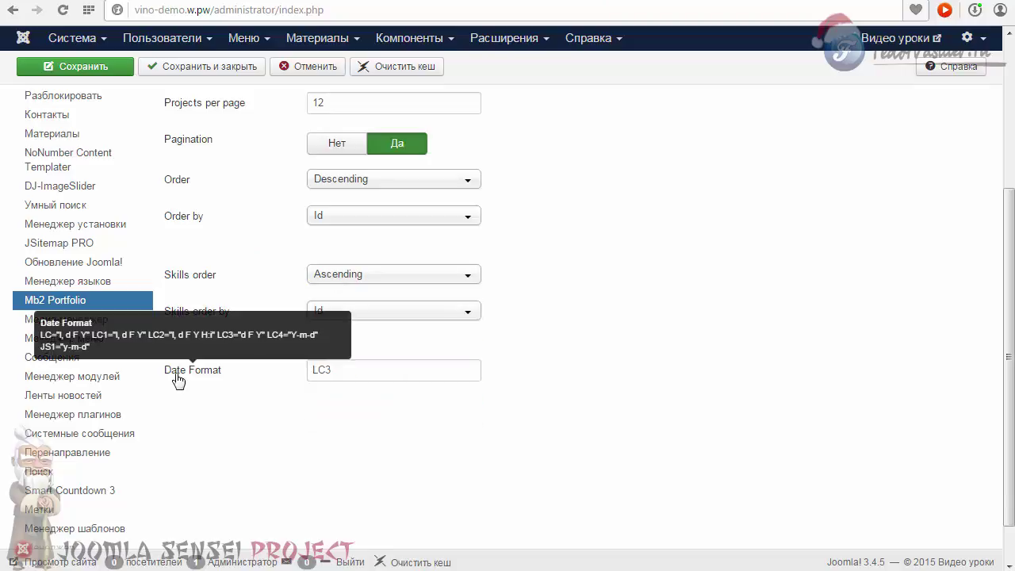
left_click(354, 369)
key("Return")
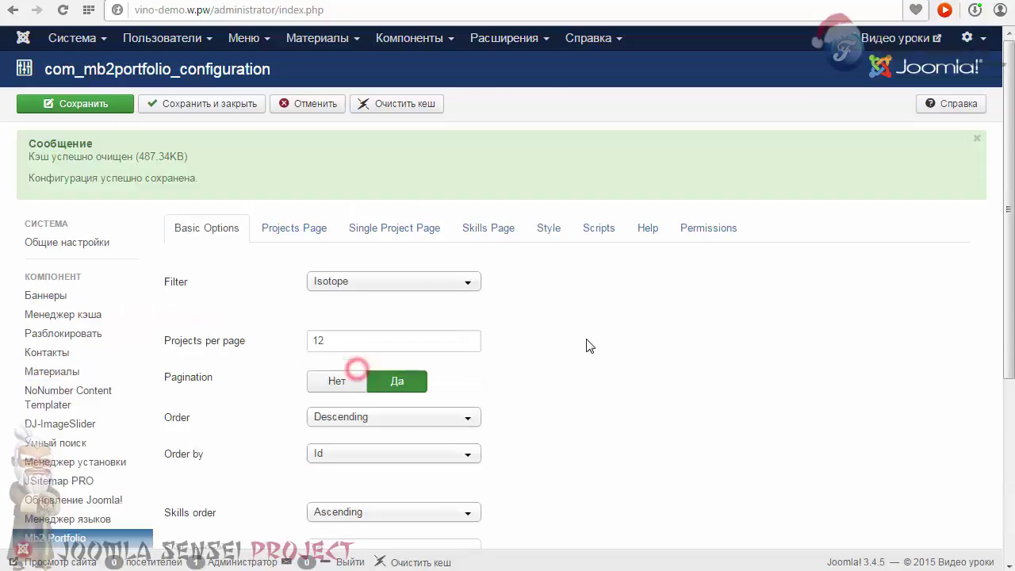
Step: Open the Projects Page settings and review the available Columns options without changing the selection
left_click(292, 230)
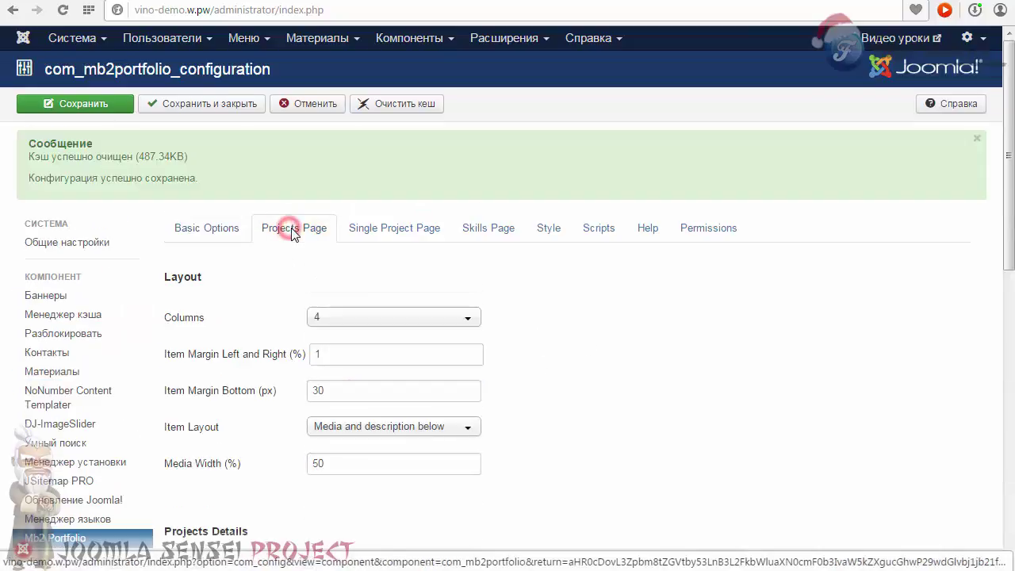
scroll(291, 233, "down", 1)
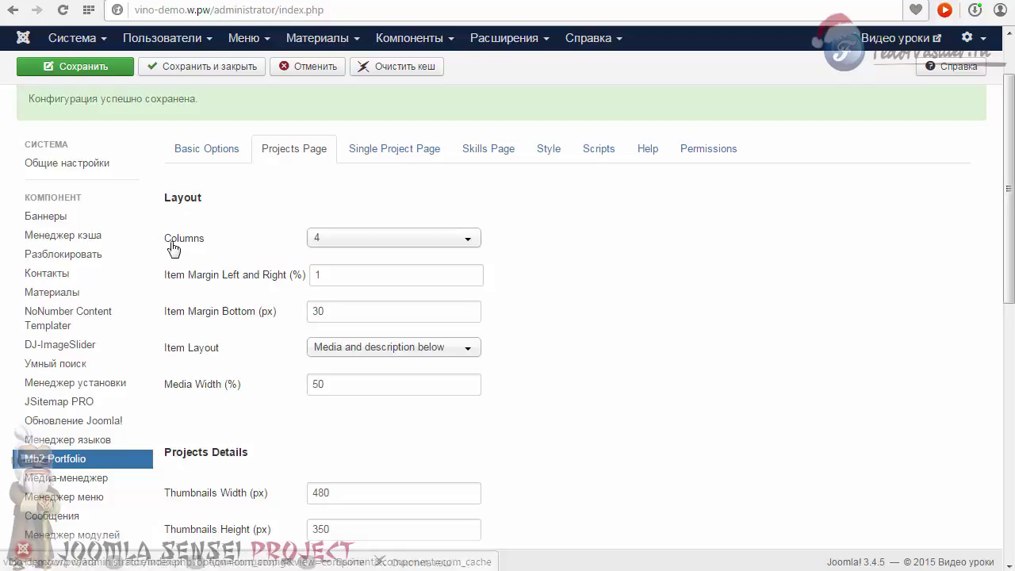
left_click(313, 242)
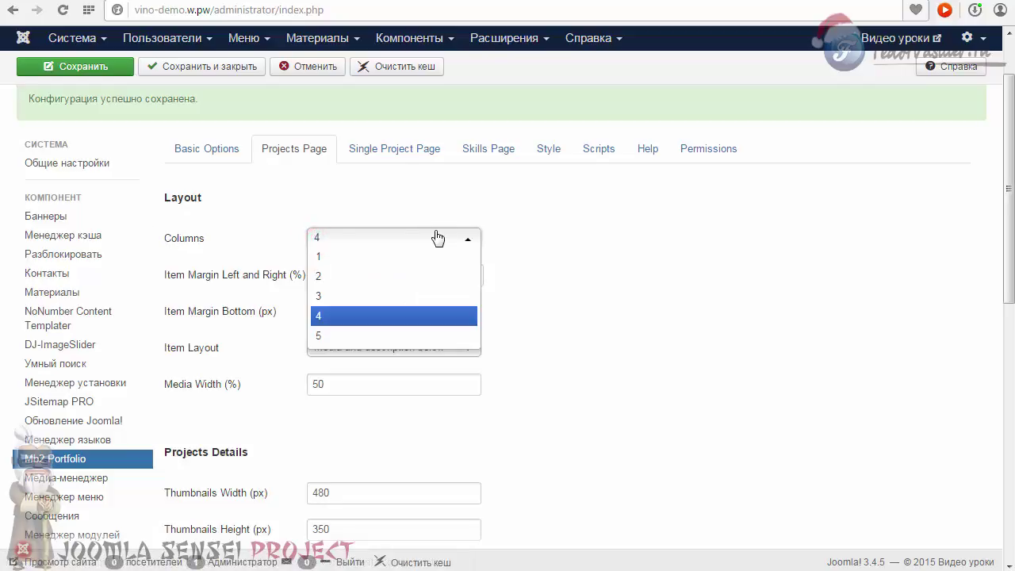
left_click(331, 213)
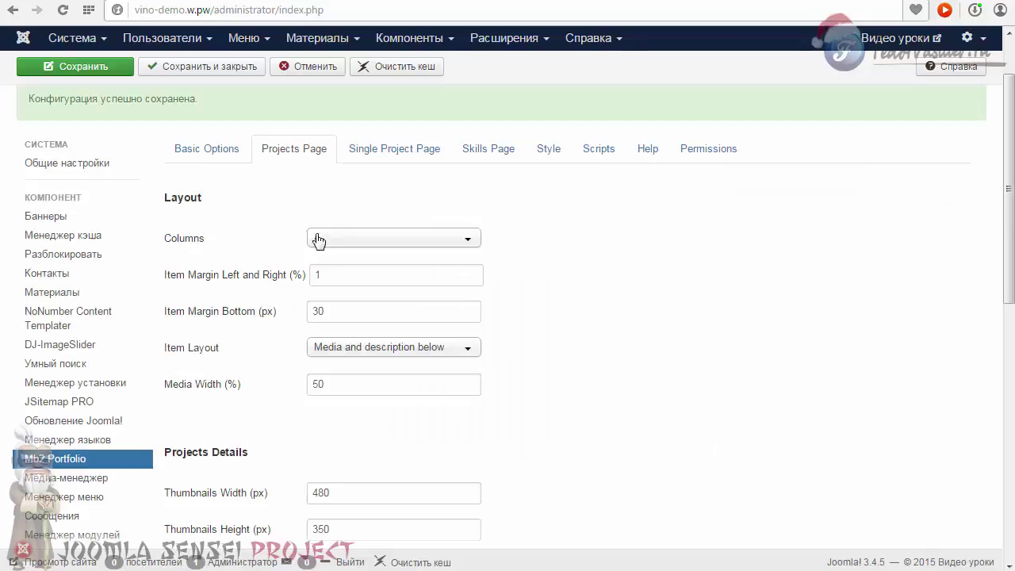
left_click(321, 238)
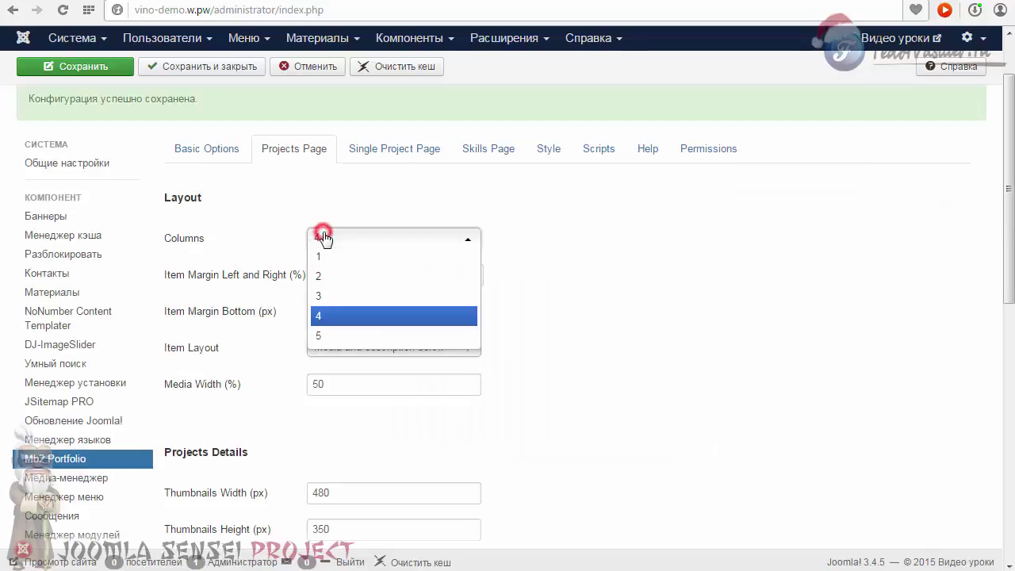
left_click(324, 238)
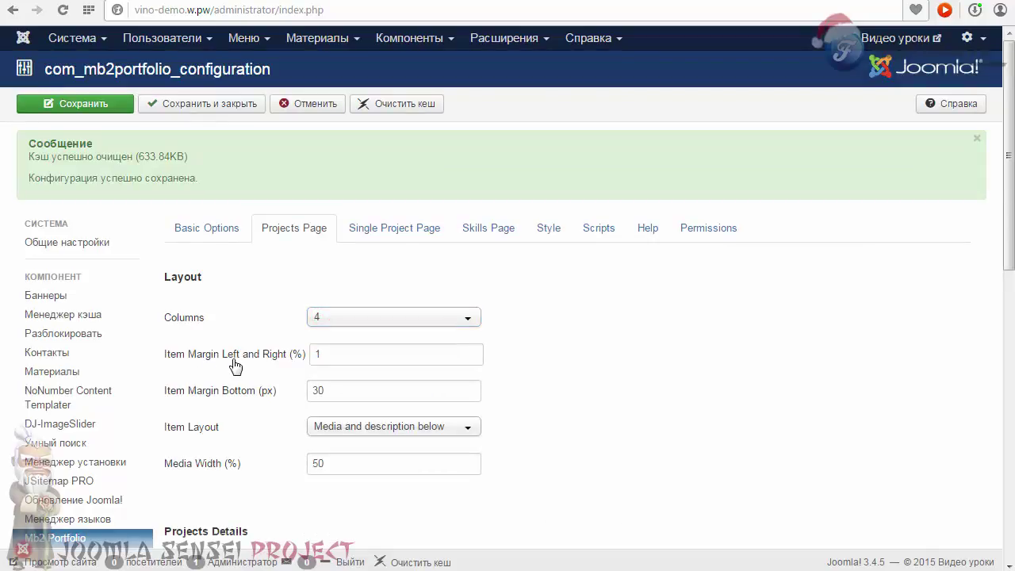
Step: Set the Item Margin Left and Right to 2% and check the spacing on the site's portfolio page
left_click(324, 356)
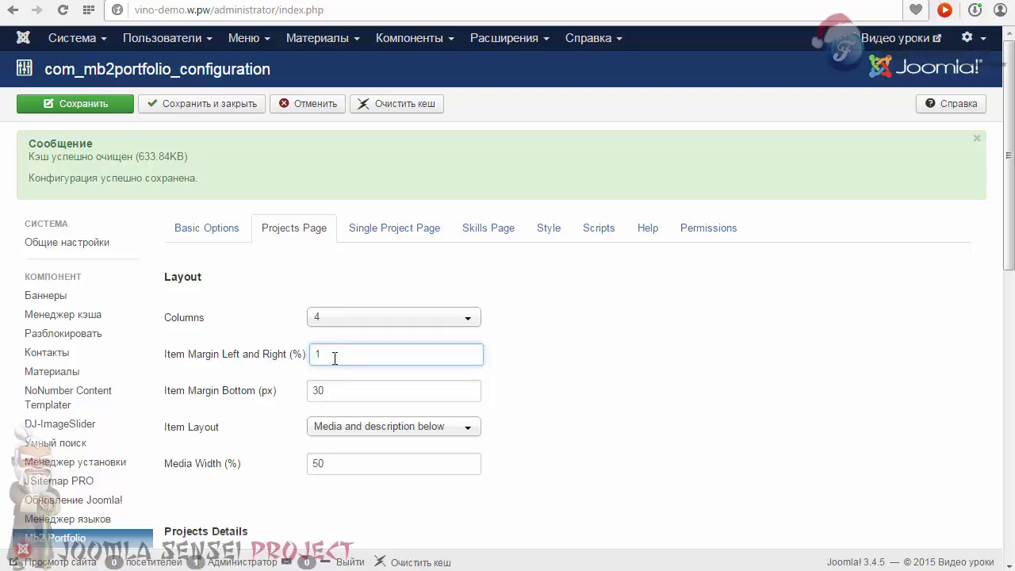
double_click(338, 355)
type("2")
left_click(573, 353)
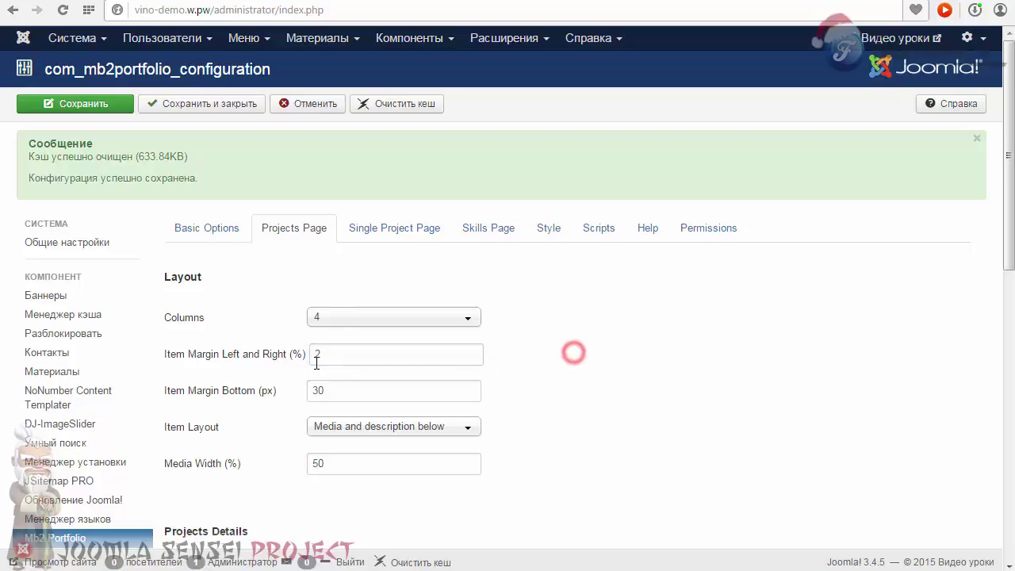
left_click(653, 1)
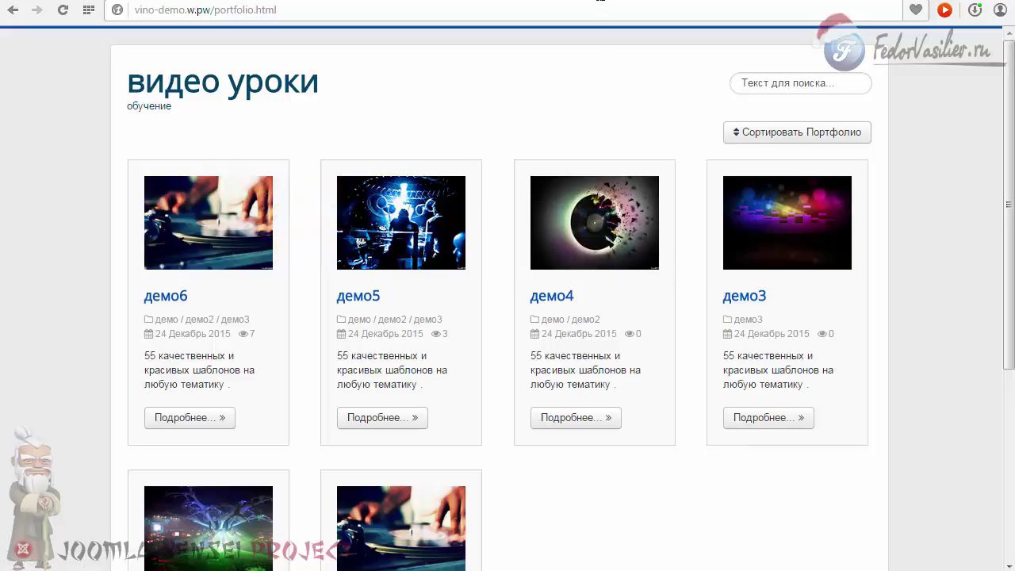
left_click(600, 1)
Step: Set the Item Margin Left and Right to 0%, save, and check the item spacing on the portfolio page
double_click(352, 353)
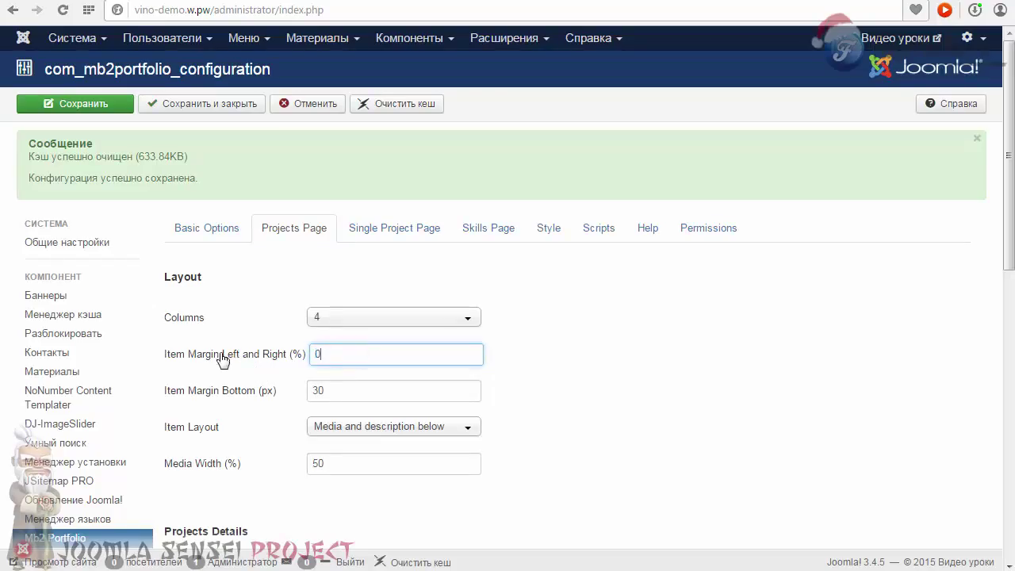
left_click(103, 111)
key("ctrl+Tab")
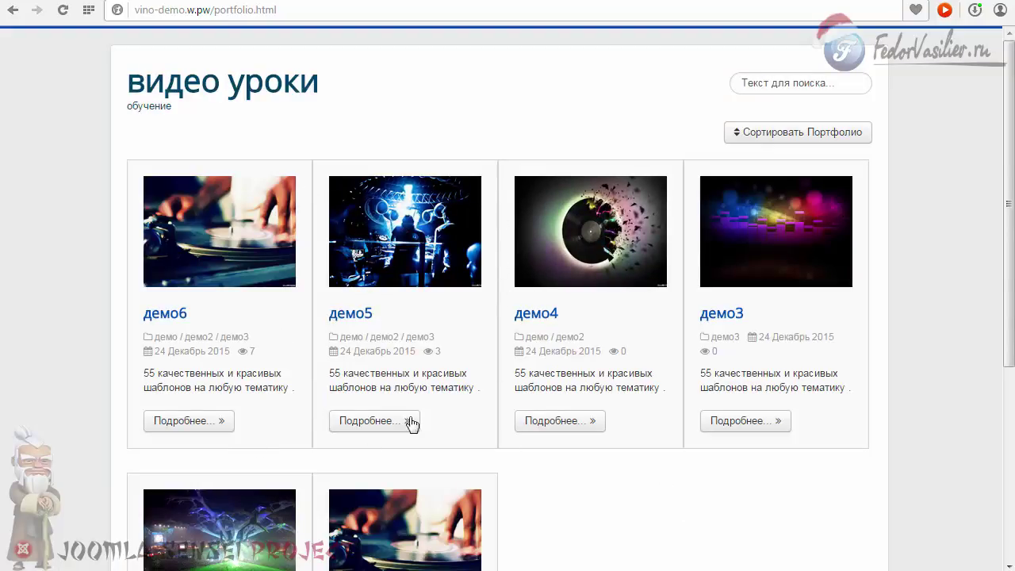
key("ctrl+Tab")
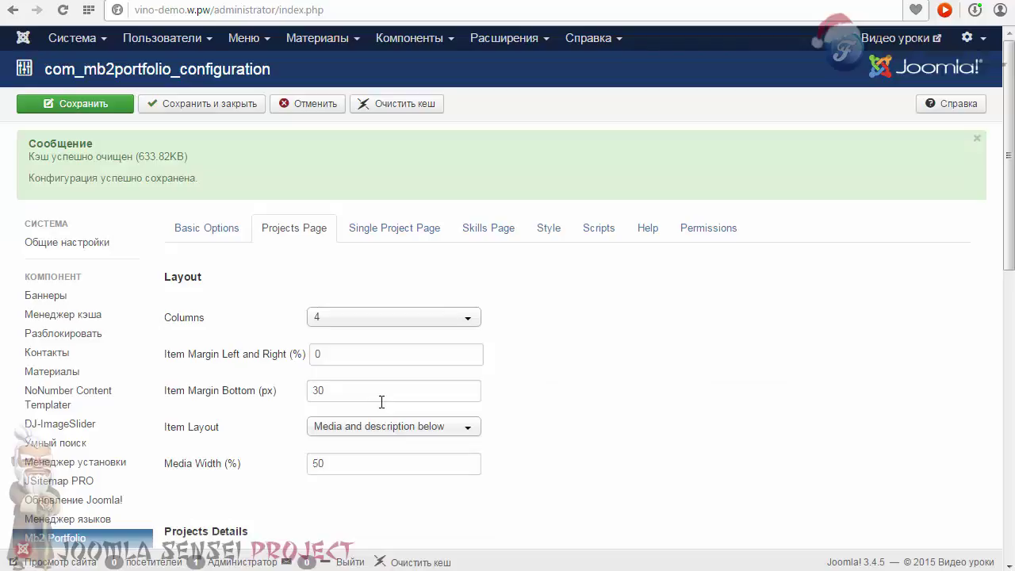
Step: Set the Item Margin Left and Right to 1%
double_click(340, 353)
type("1")
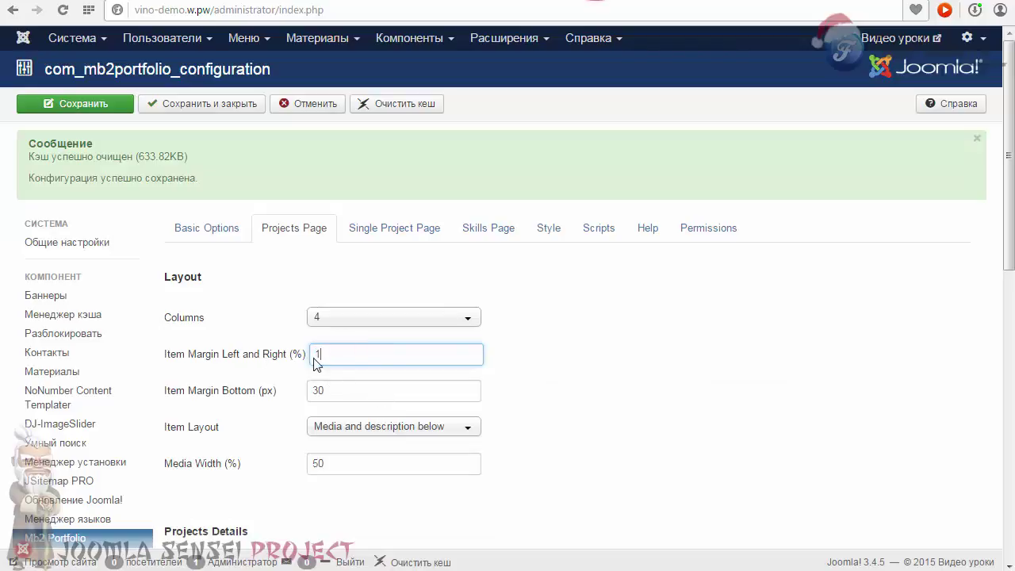
left_click(626, 365)
Step: Set the Item Margin Bottom to 300 px and check the vertical gap between project rows on the portfolio page
scroll(609, 326, "down", 2)
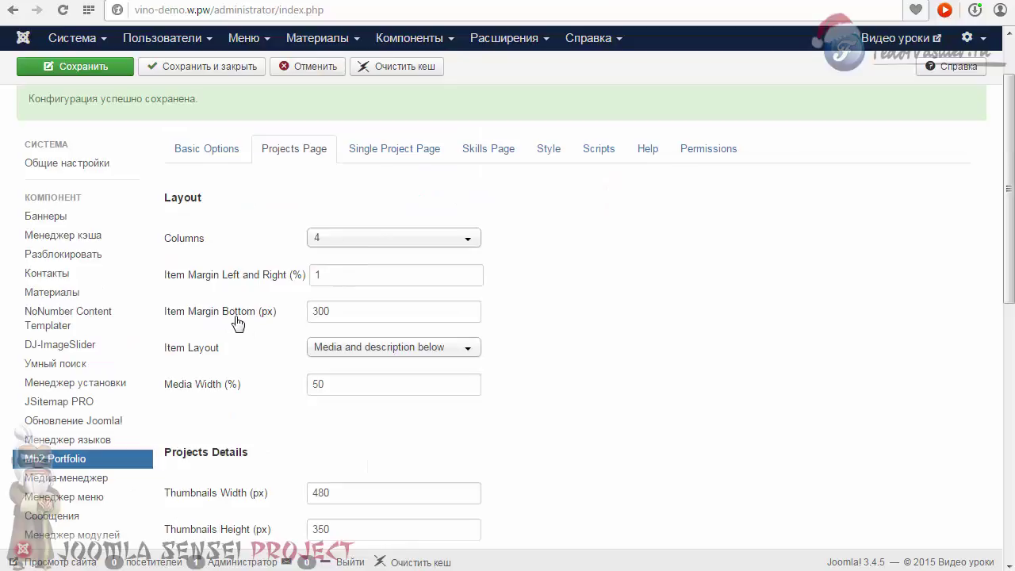
left_click(344, 311)
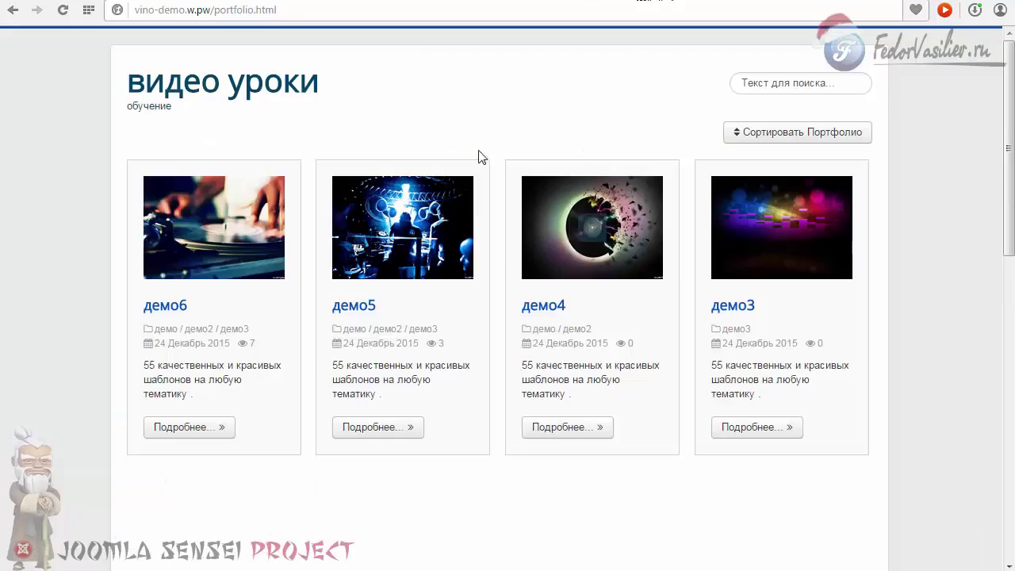
scroll(478, 154, "down", 4)
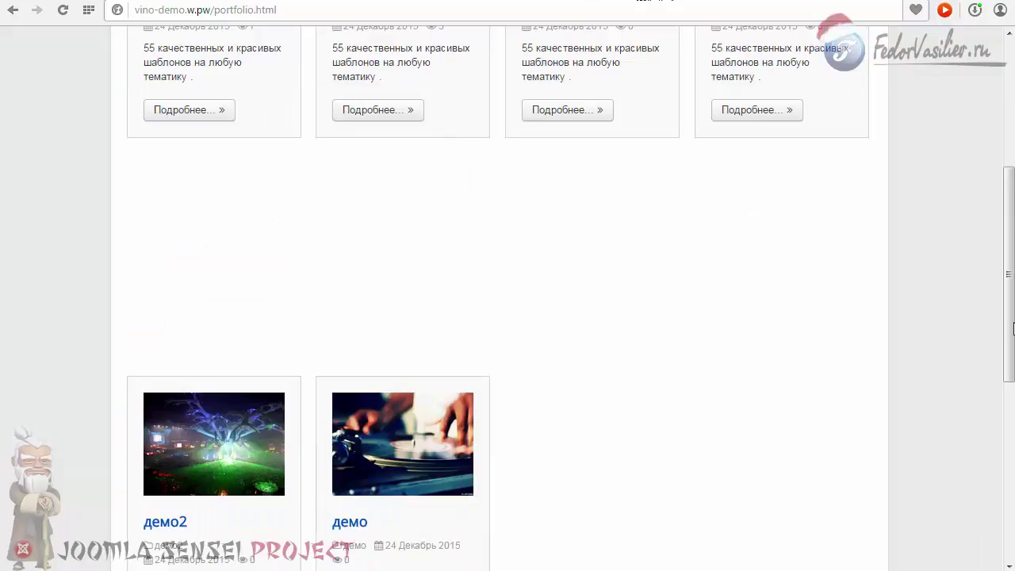
scroll(1006, 264, "up", 3)
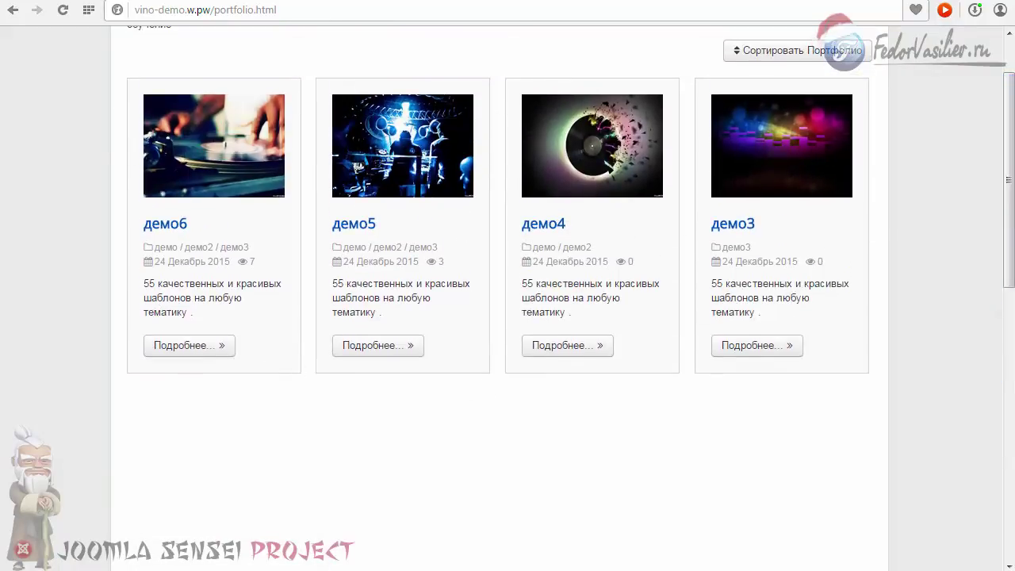
left_click_drag(1007, 234, 1009, 301)
scroll(254, 281, "down", 2)
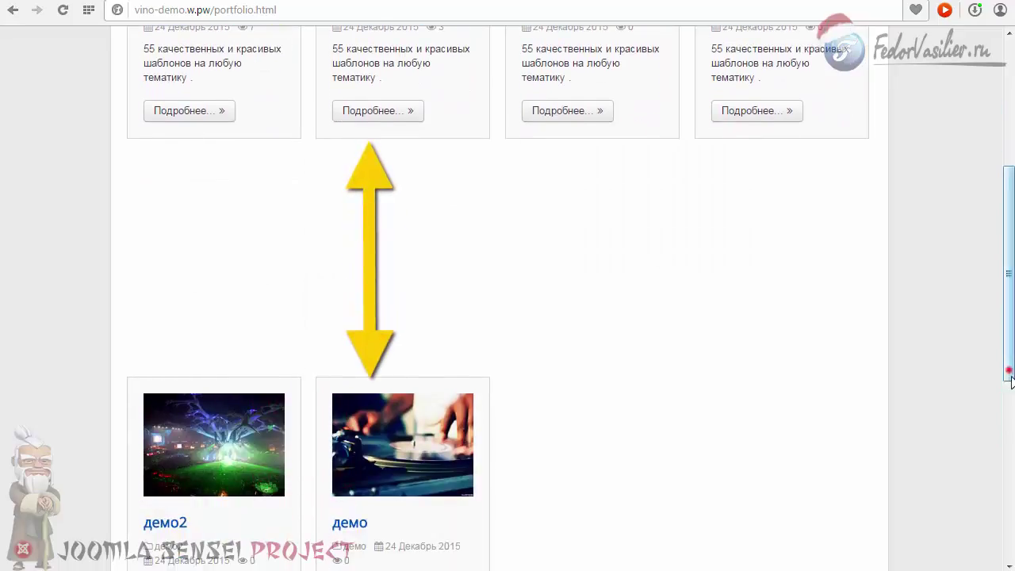
left_click_drag(1007, 369, 1007, 309)
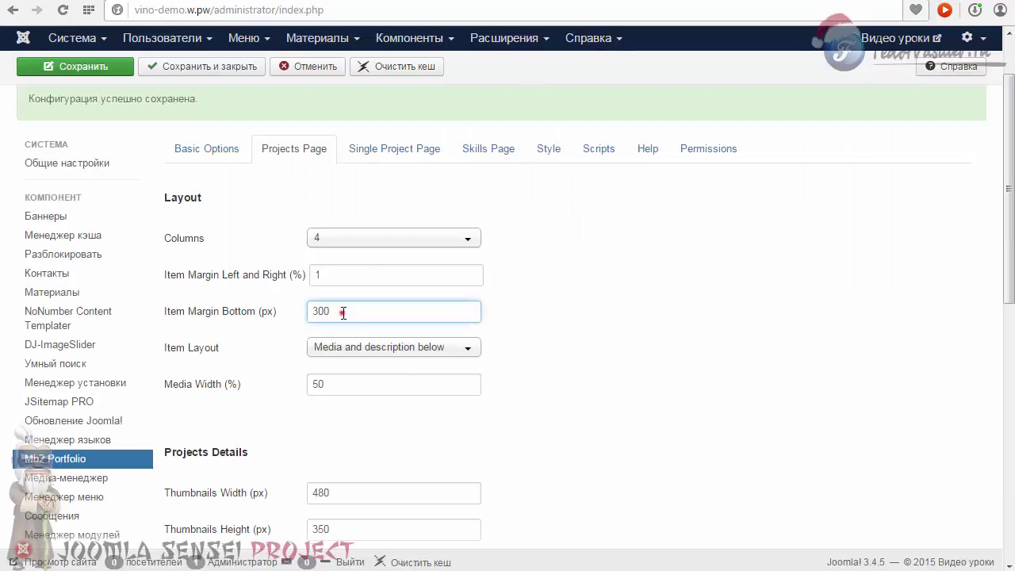
Step: Set the Item Margin Bottom to 30 px, save, and check the row spacing on the portfolio page
key("BackSpace")
left_click(107, 72)
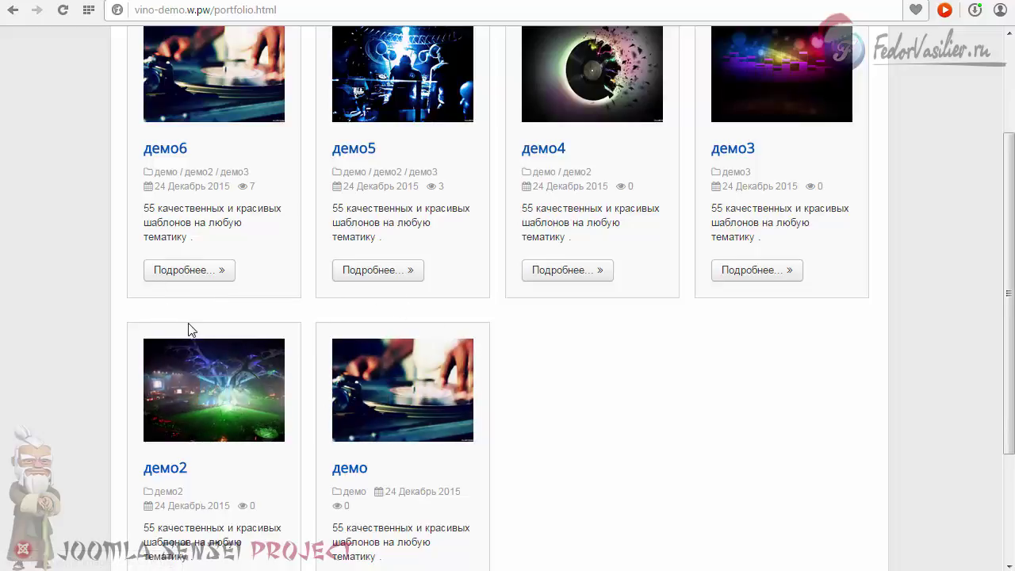
key("ctrl+Tab")
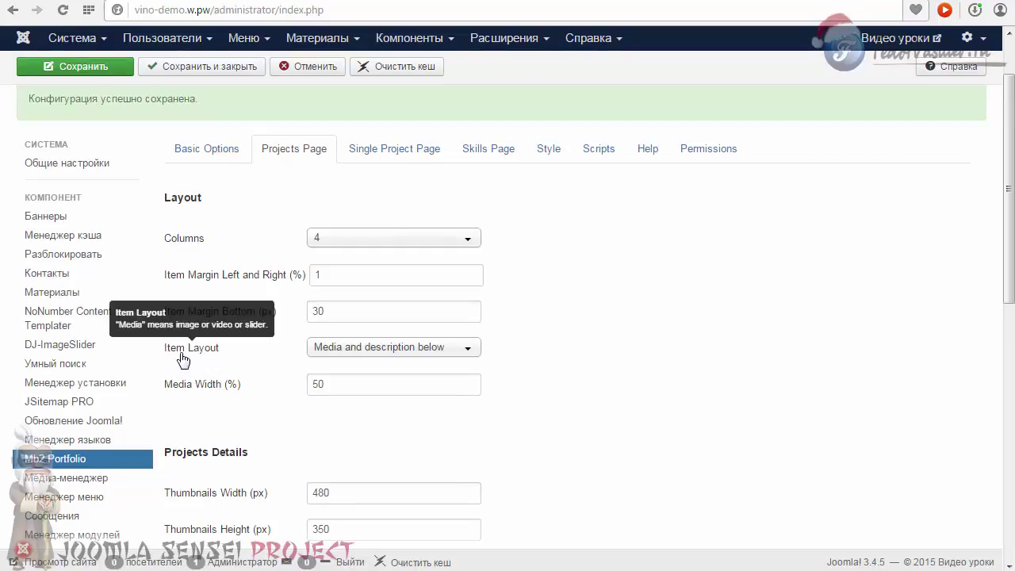
Step: Set the Item Layout of the Projects Page to Only media (gallery style)
left_click(220, 349)
left_click(344, 356)
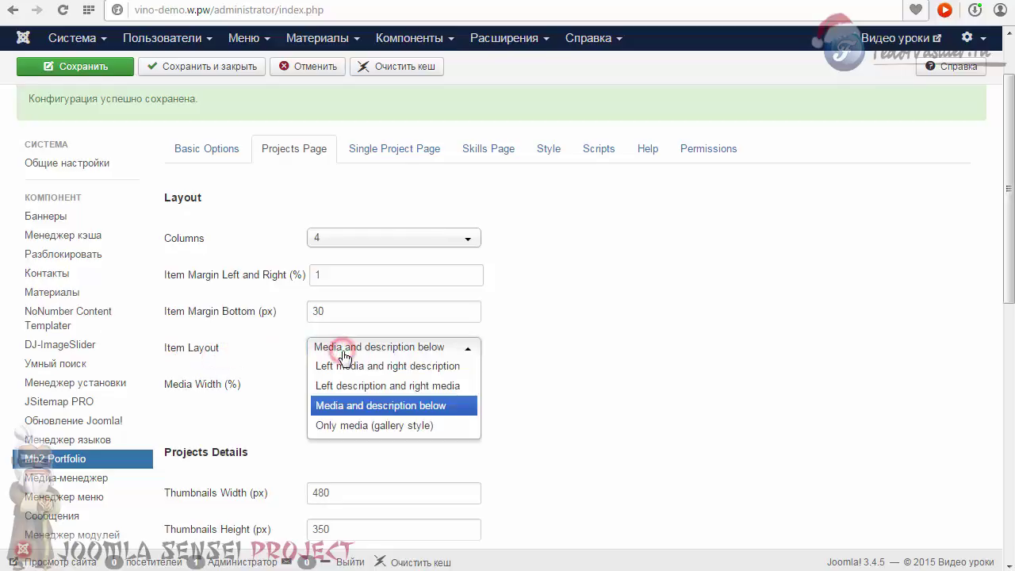
left_click(416, 428)
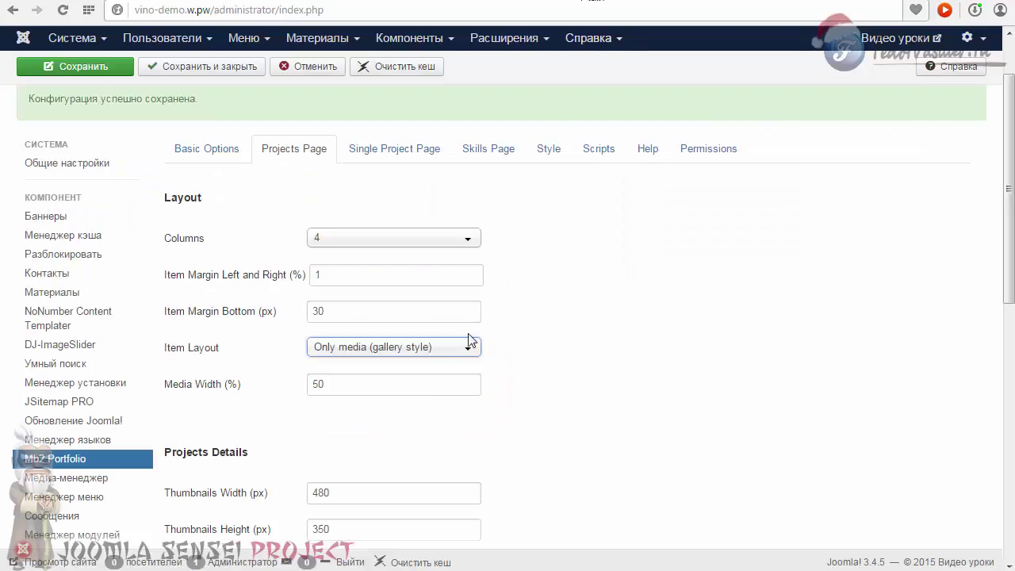
Step: Set the Item Layout back to Media and description below and save the configuration
left_click(469, 341)
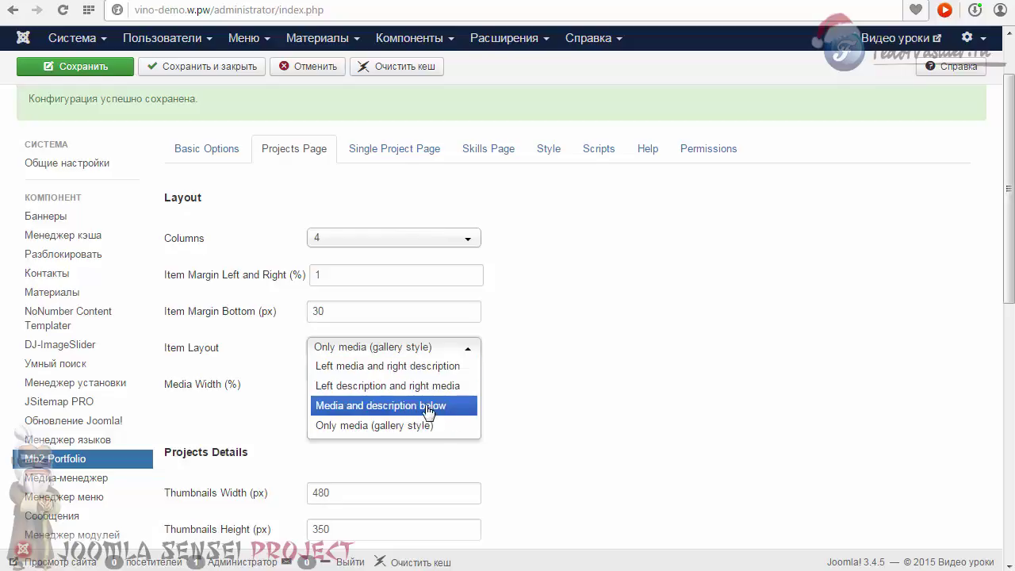
left_click(377, 408)
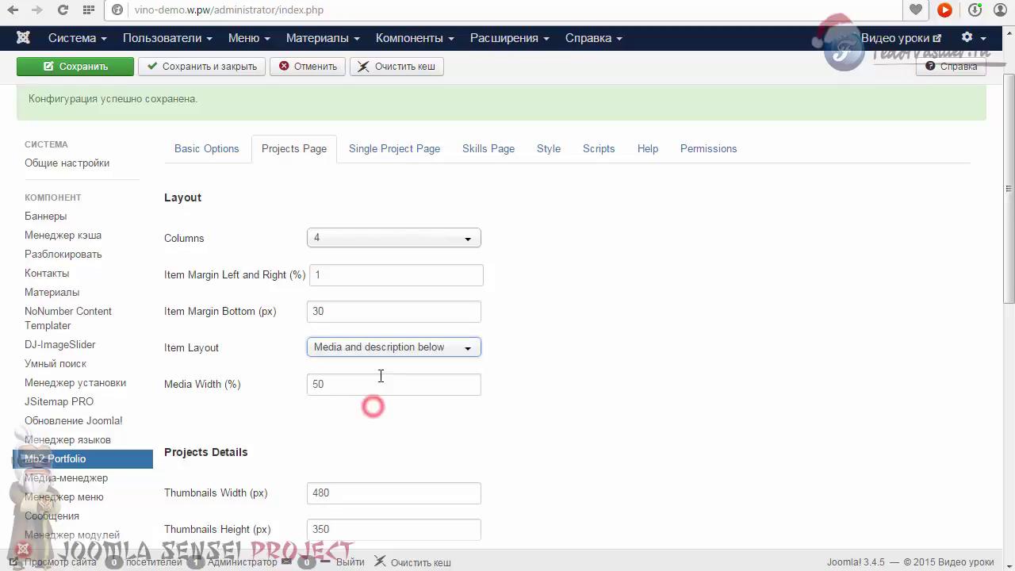
left_click(109, 68)
Step: Set the Media Width to 100% with the Item Layout kept on Media and description below
mouse_move(236, 469)
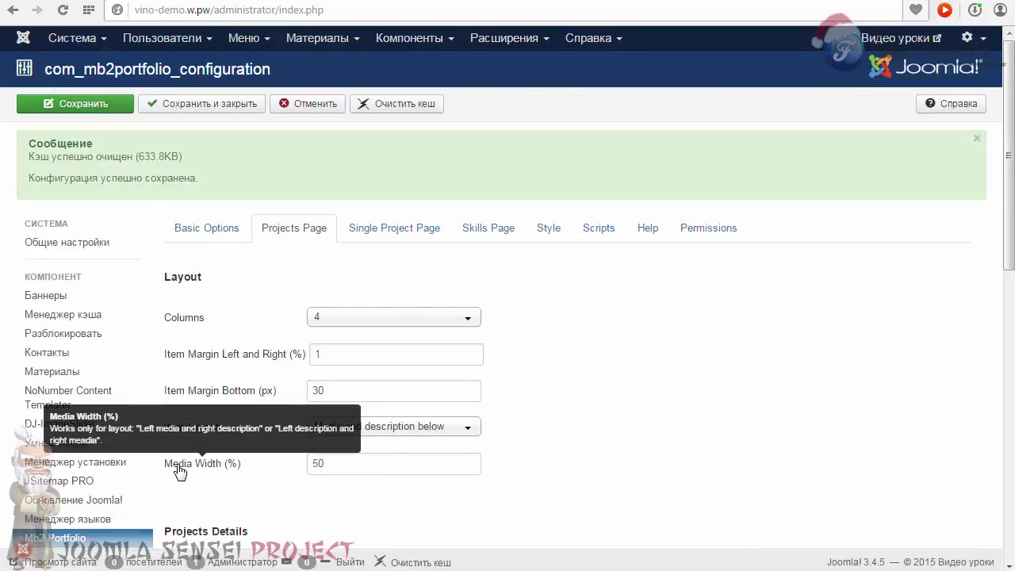
double_click(315, 461)
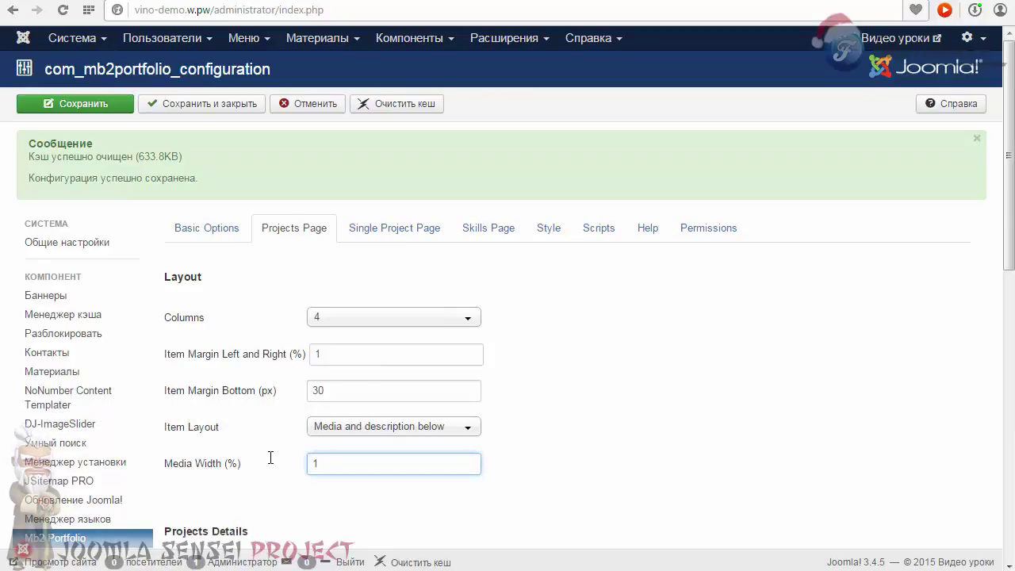
left_click(592, 468)
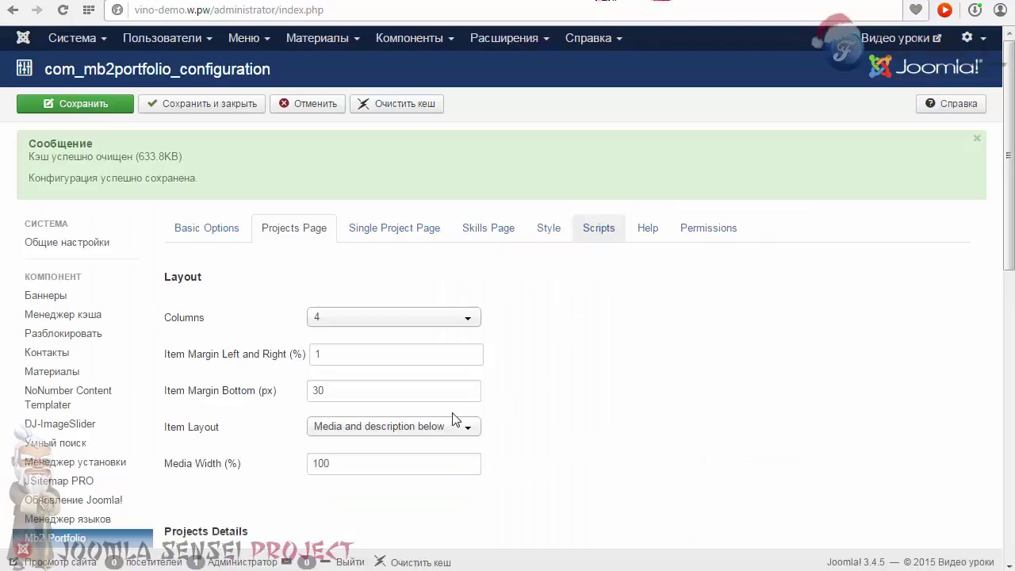
left_click(425, 425)
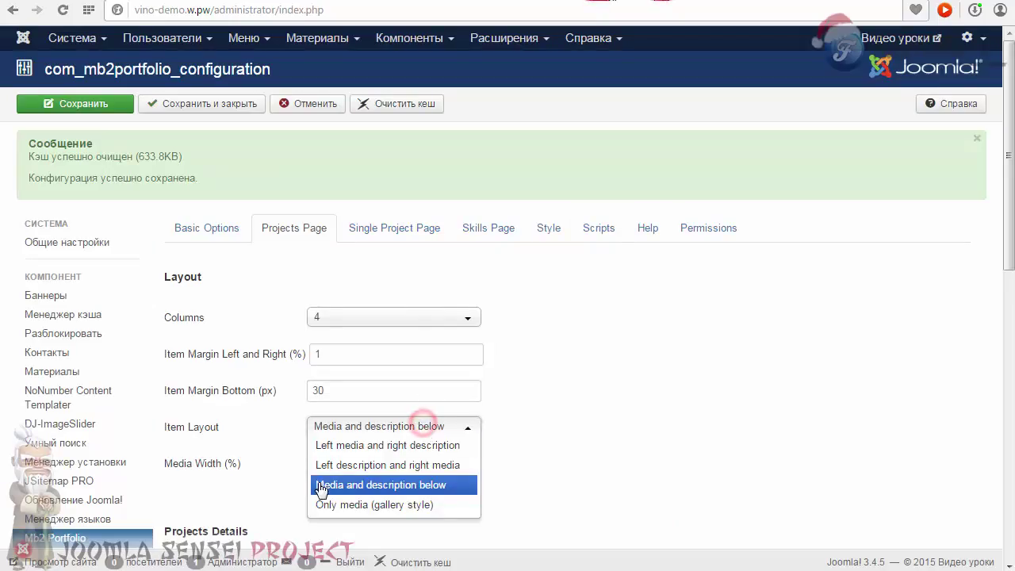
left_click(407, 492)
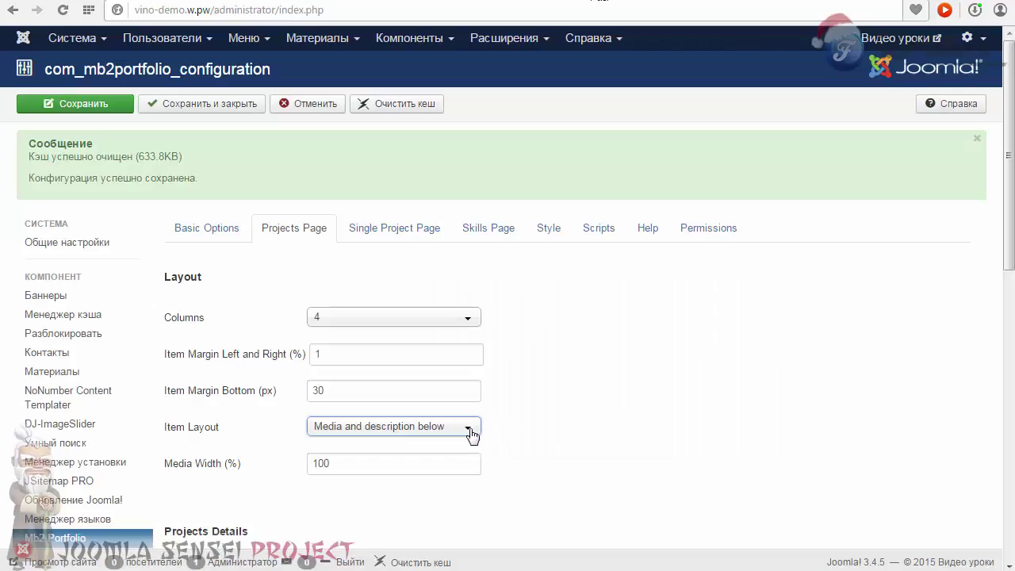
Step: Set the Item Layout to Left media and right description, save, and check the portfolio page
left_click(470, 432)
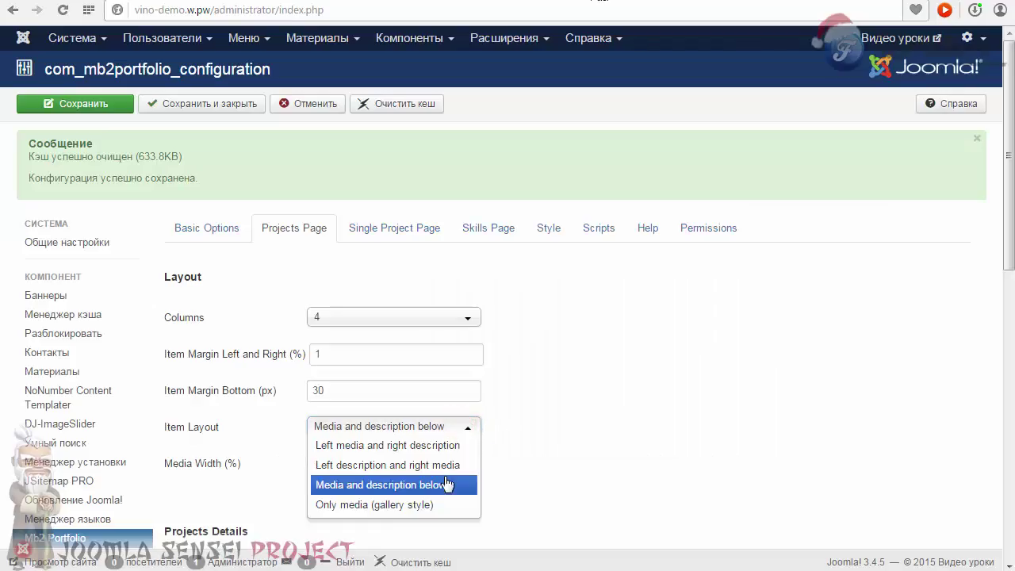
left_click(370, 505)
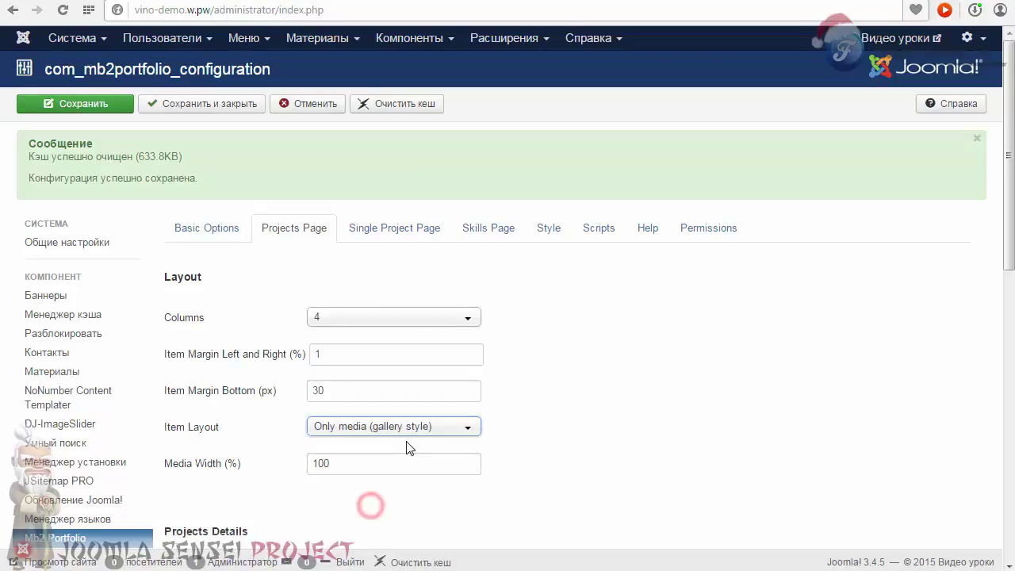
left_click(412, 431)
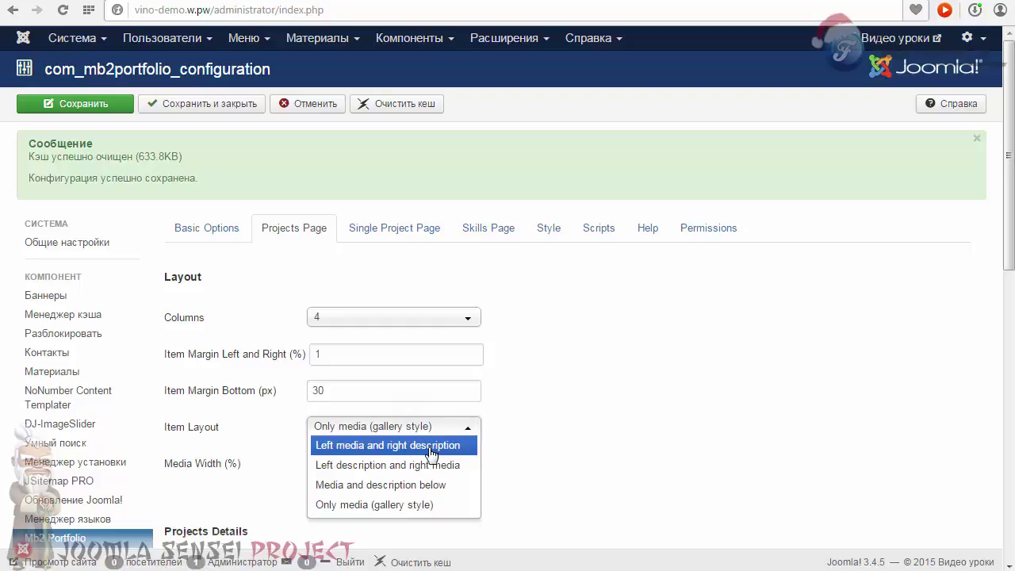
left_click(425, 446)
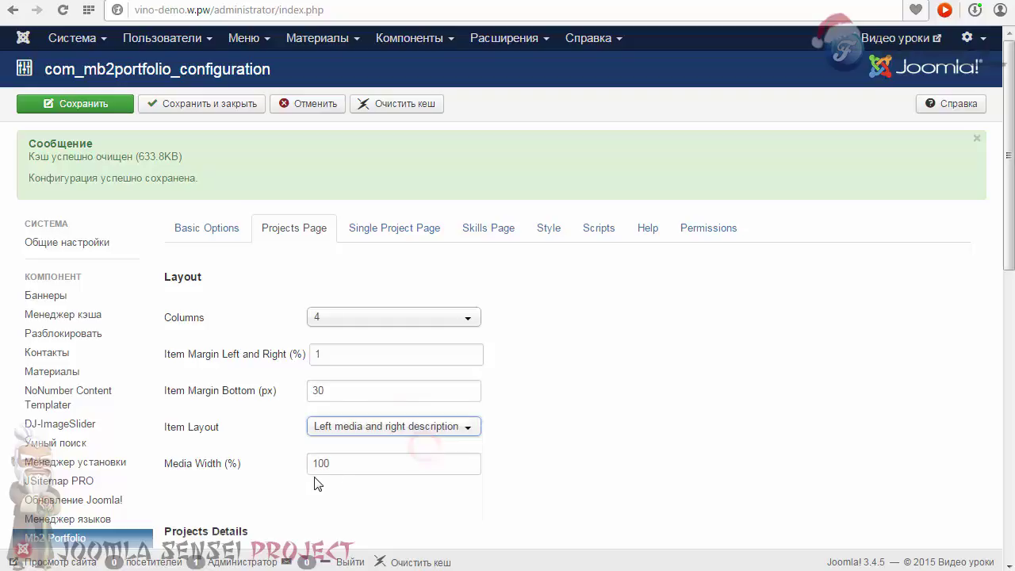
left_click(107, 119)
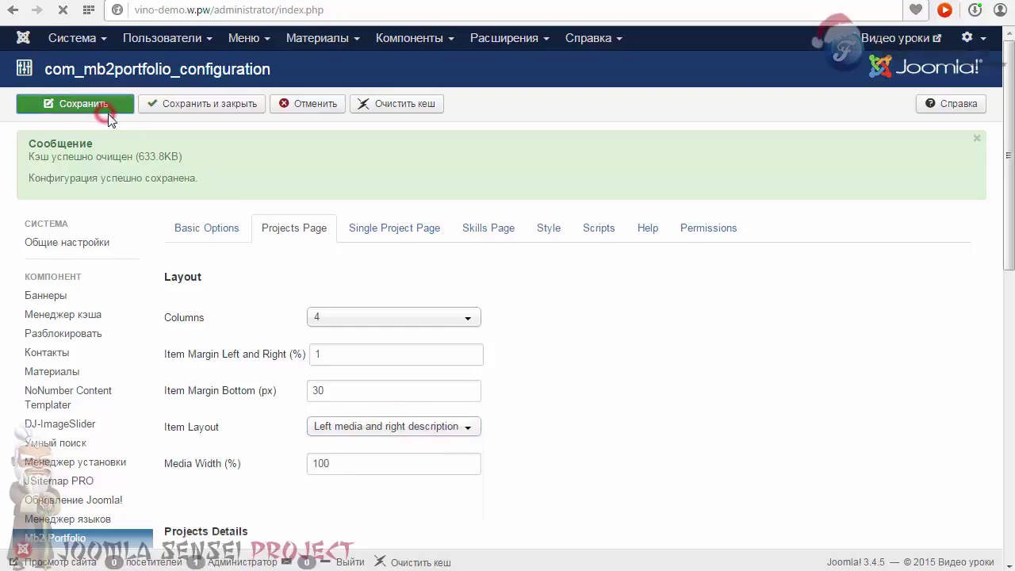
key("ctrl+Tab")
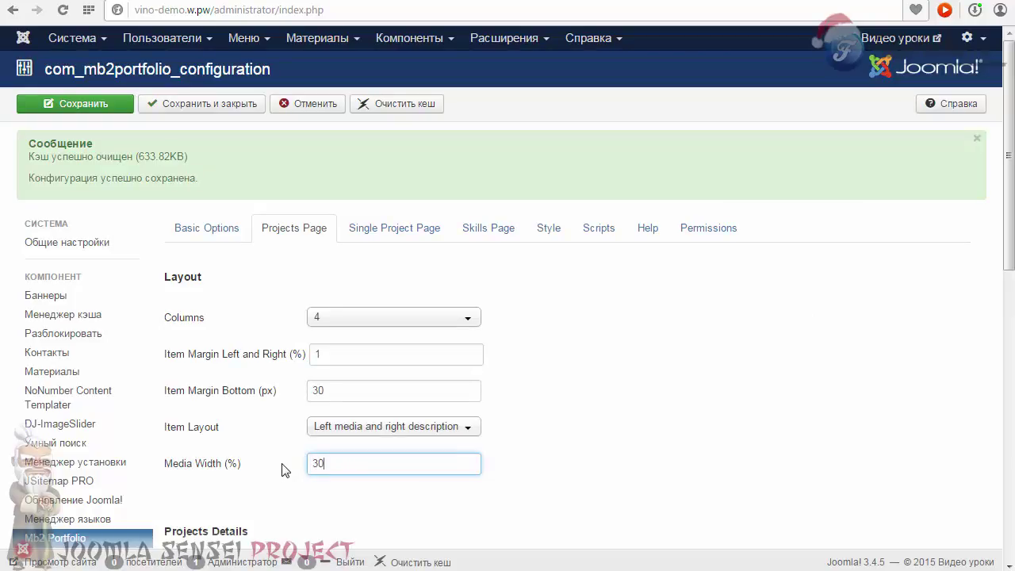
Step: Set the Media Width to 30%, save, and reload the portfolio page to check the thumbnails beside the descriptions
left_click(90, 107)
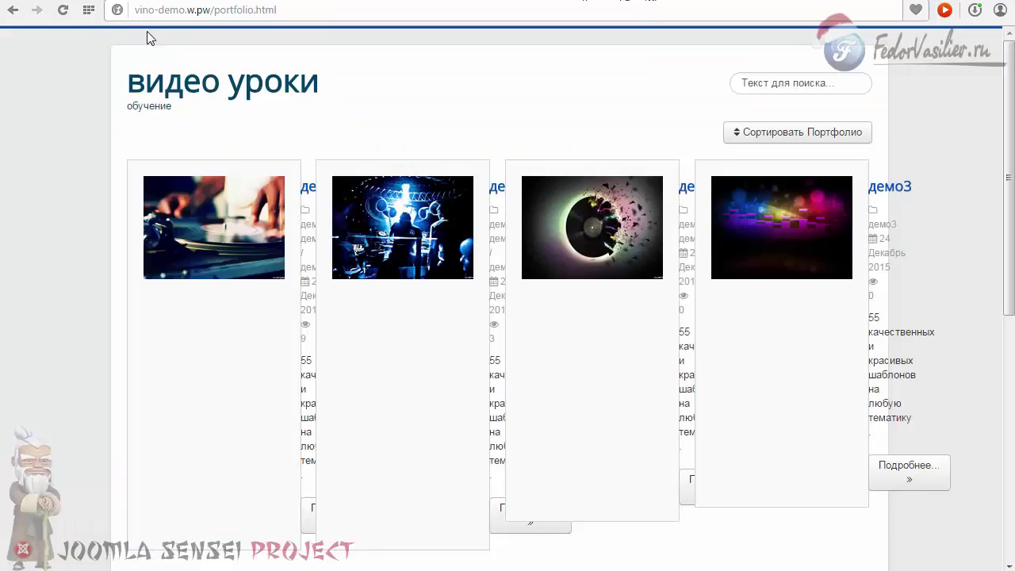
left_click(57, 15)
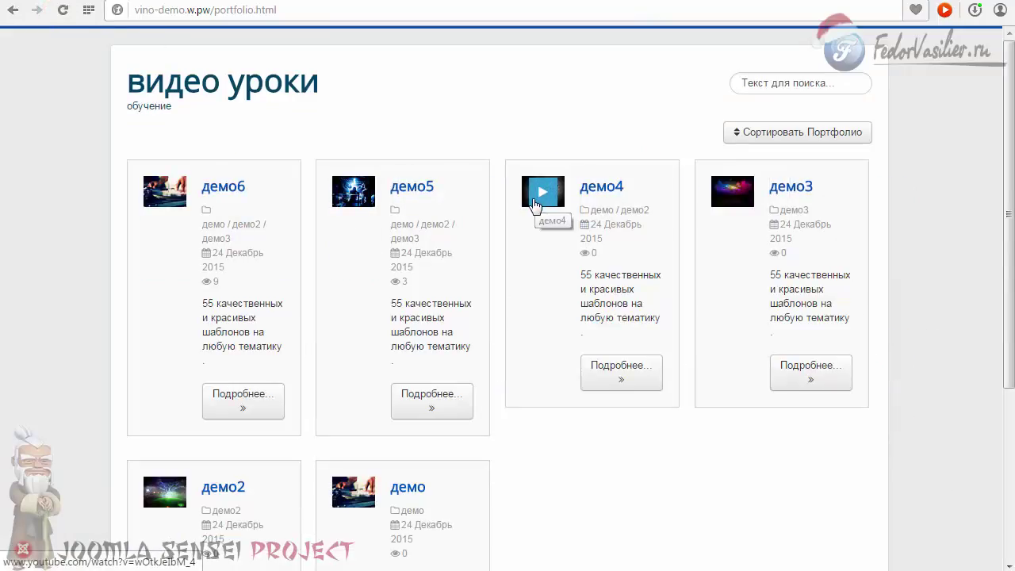
scroll(532, 204, "down", 3)
scroll(533, 205, "up", 2)
scroll(533, 204, "down", 1)
scroll(533, 202, "up", 3)
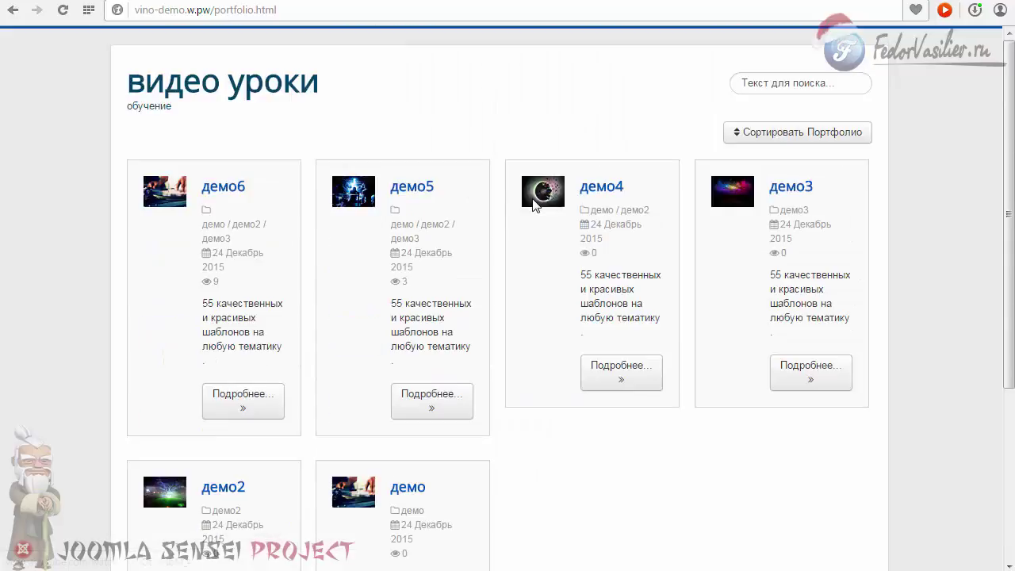
Step: Return to the component configuration, set the Item Layout to Media and description below, and save
left_click(601, 0)
left_click(463, 426)
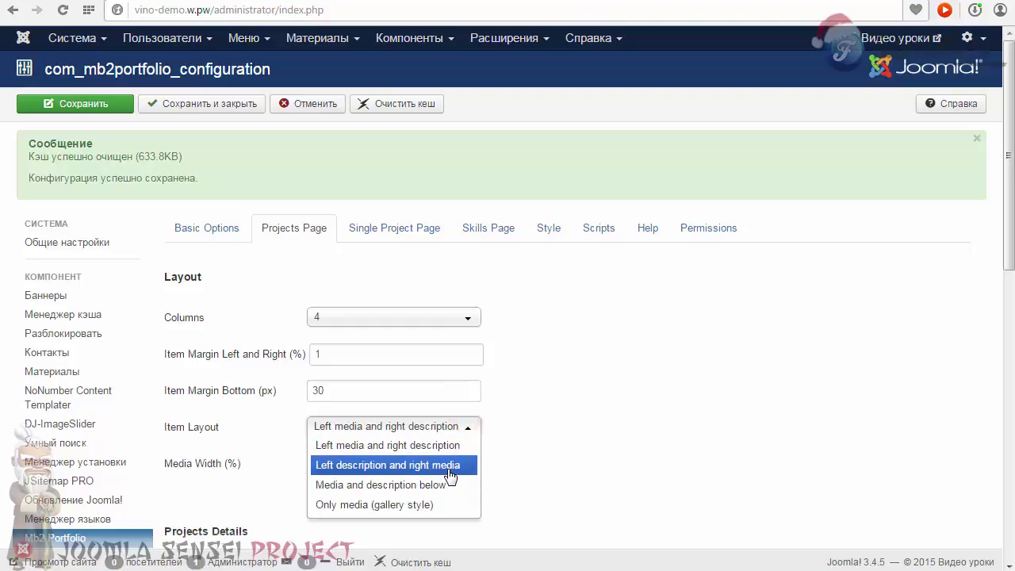
left_click(525, 460)
left_click(401, 426)
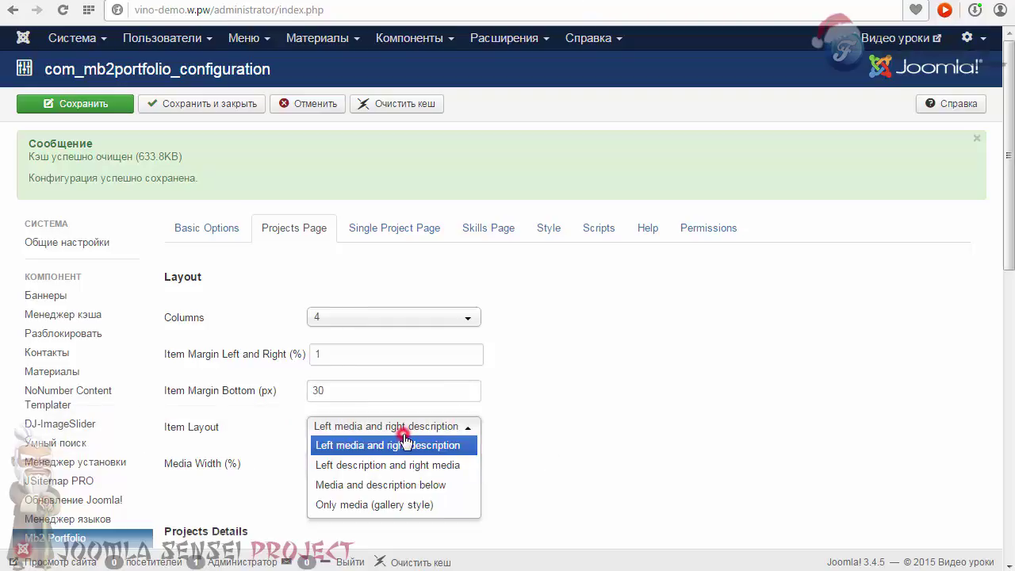
left_click(408, 493)
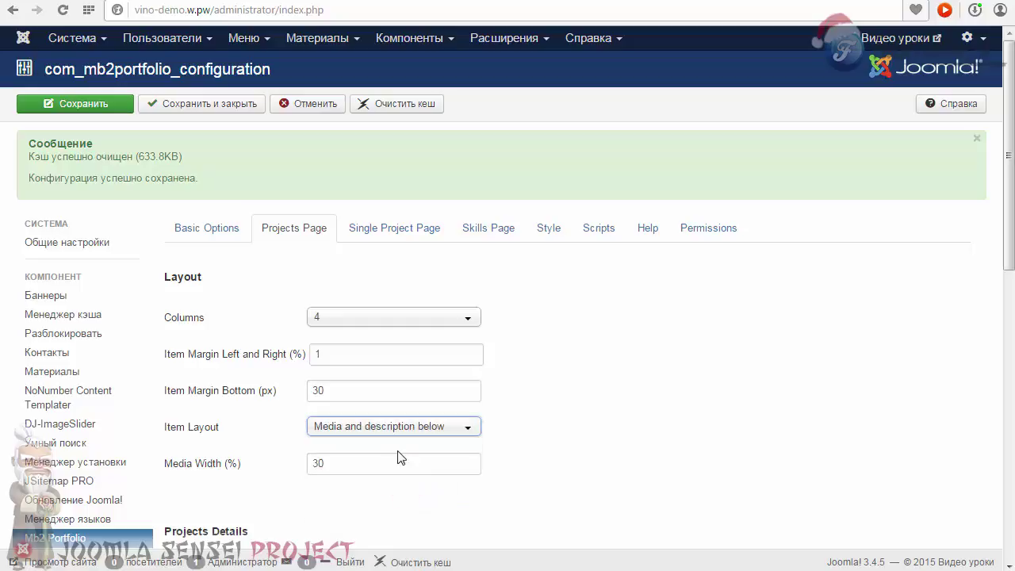
left_click(400, 426)
left_click(399, 484)
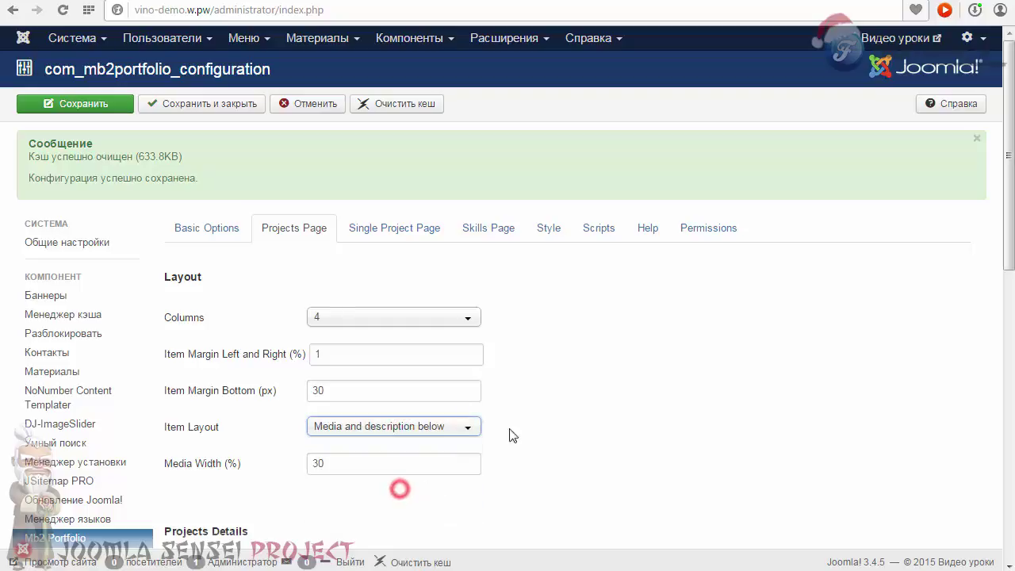
key("ctrl+s")
Step: Review the Media Width option and its hint, and reload the portfolio page to check the item layout
mouse_move(171, 475)
double_click(363, 464)
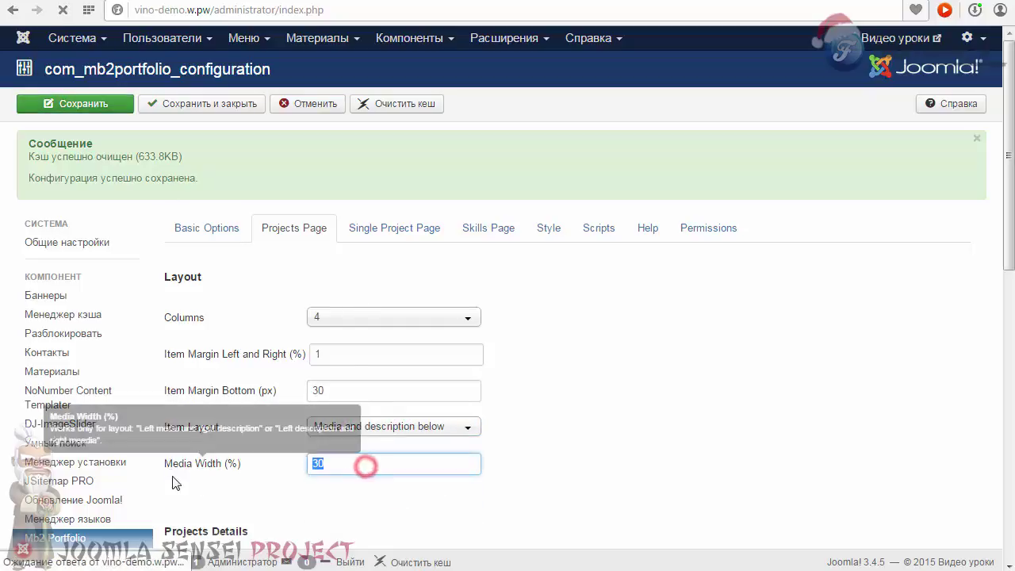
double_click(362, 466)
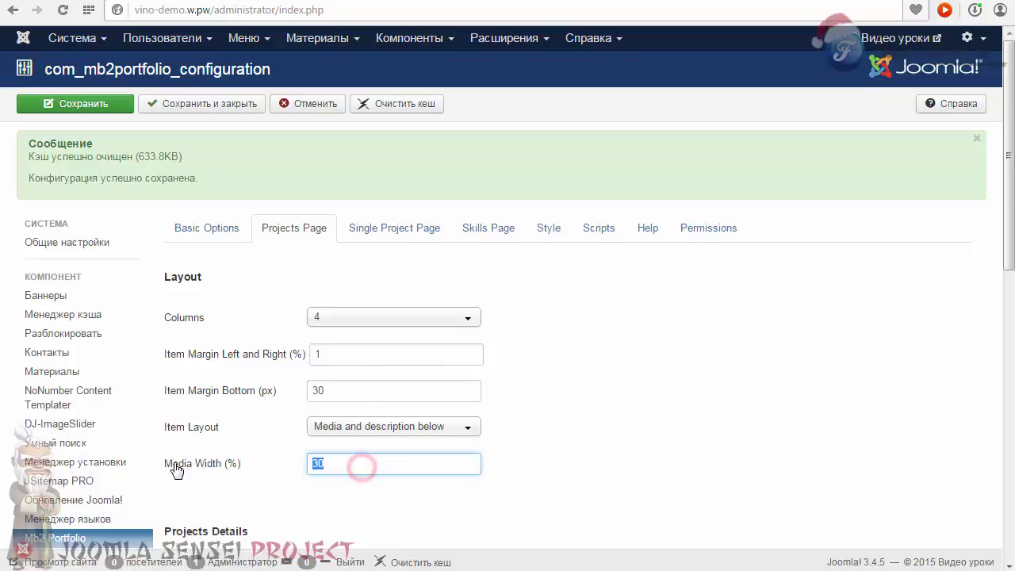
left_click(332, 467)
double_click(327, 463)
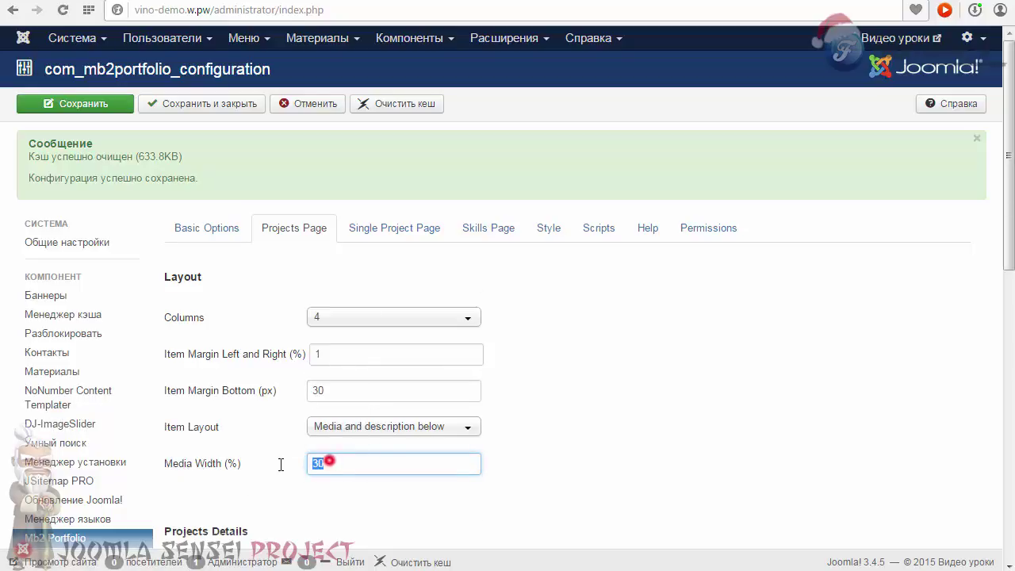
left_click(330, 468)
left_click(643, 1)
key("F5")
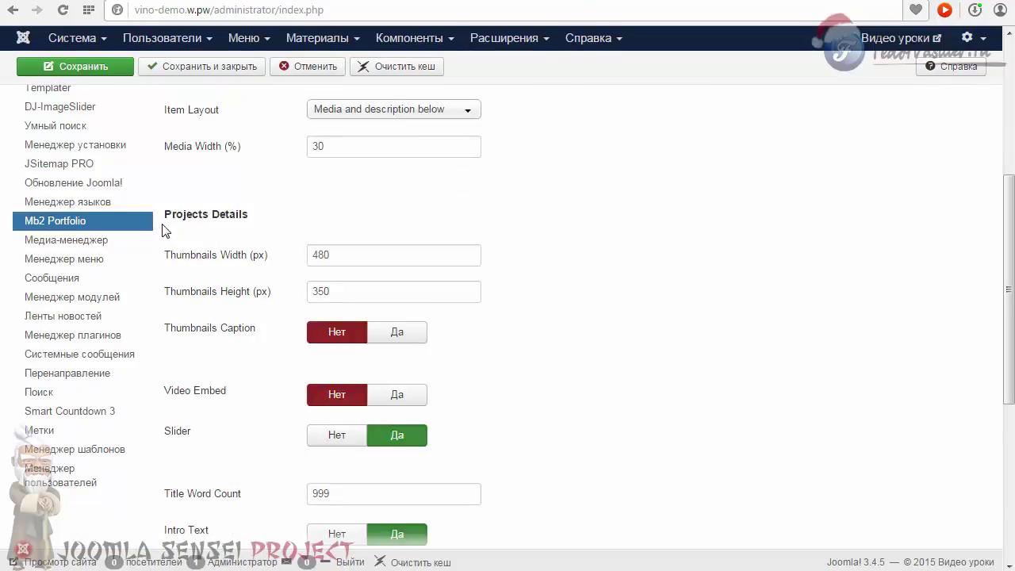
Step: Set the project Thumbnails Width and Thumbnails Height to 100 px each and check the thumbnails on the portfolio page
double_click(340, 254)
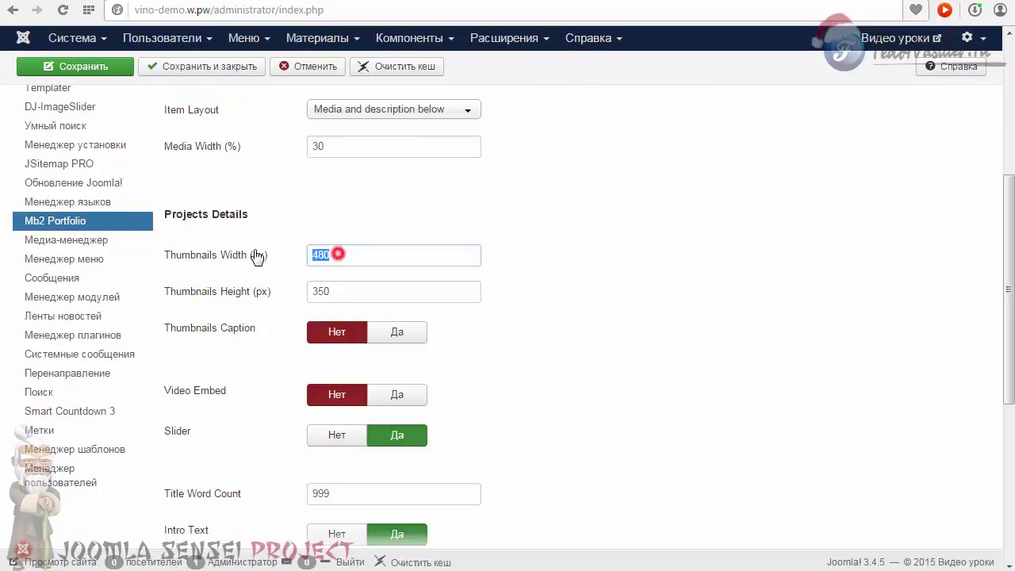
double_click(339, 284)
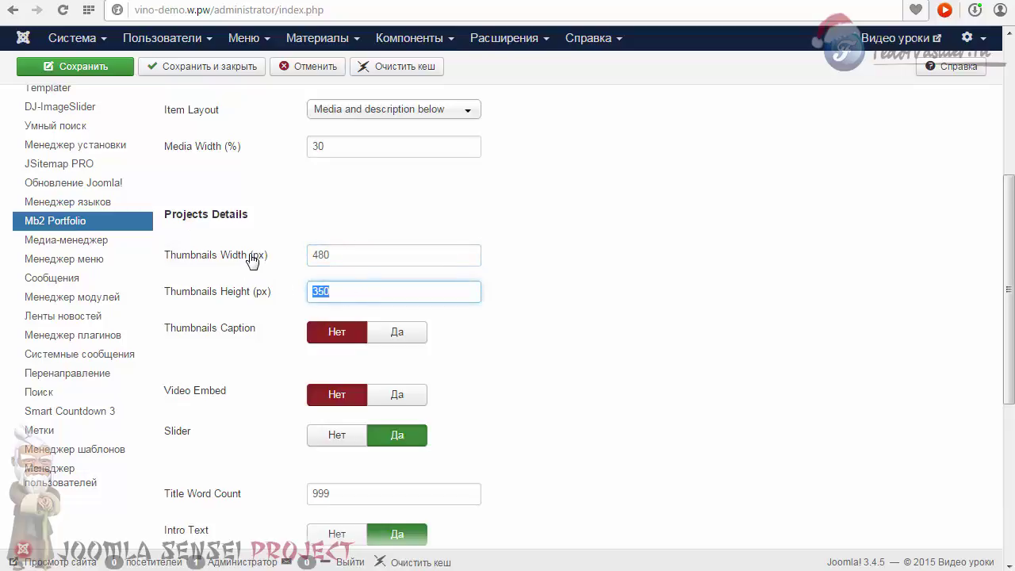
left_click(333, 254)
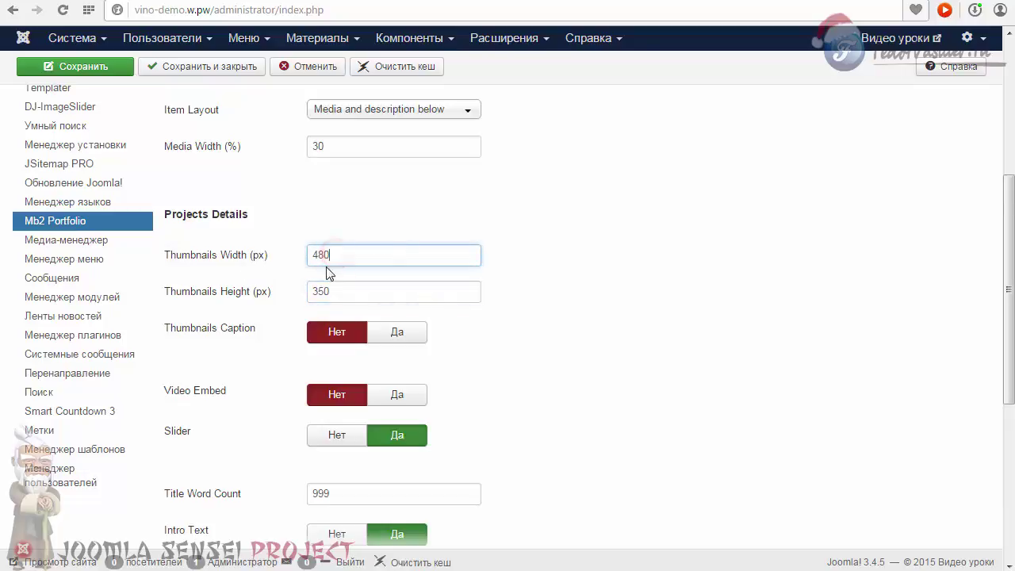
key("ctrl+a")
double_click(345, 290)
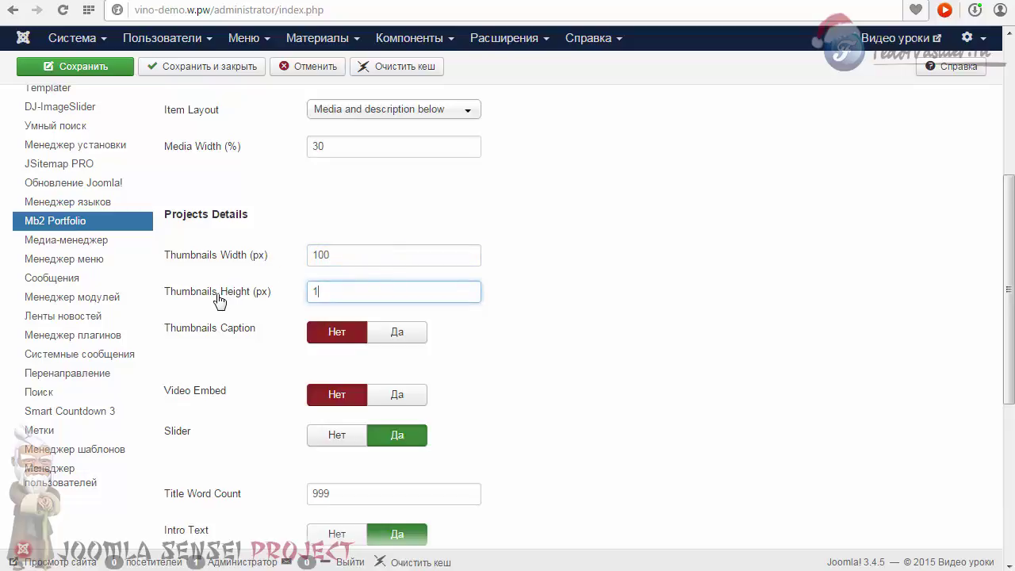
left_click(525, 218)
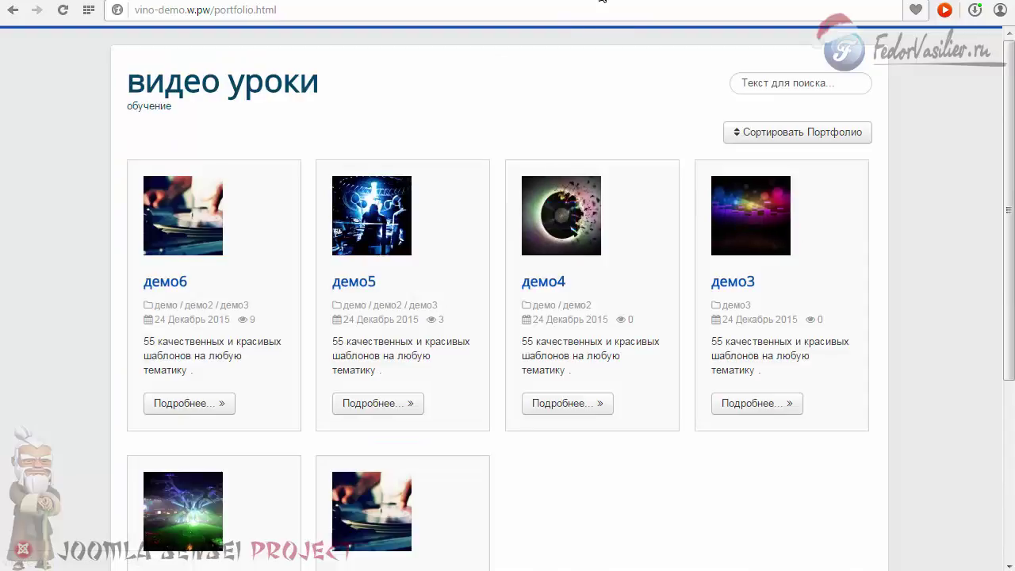
Step: Set the Thumbnails Width to 480 px and the Thumbnails Height to 350 px in the Projects Details
left_click(379, 261)
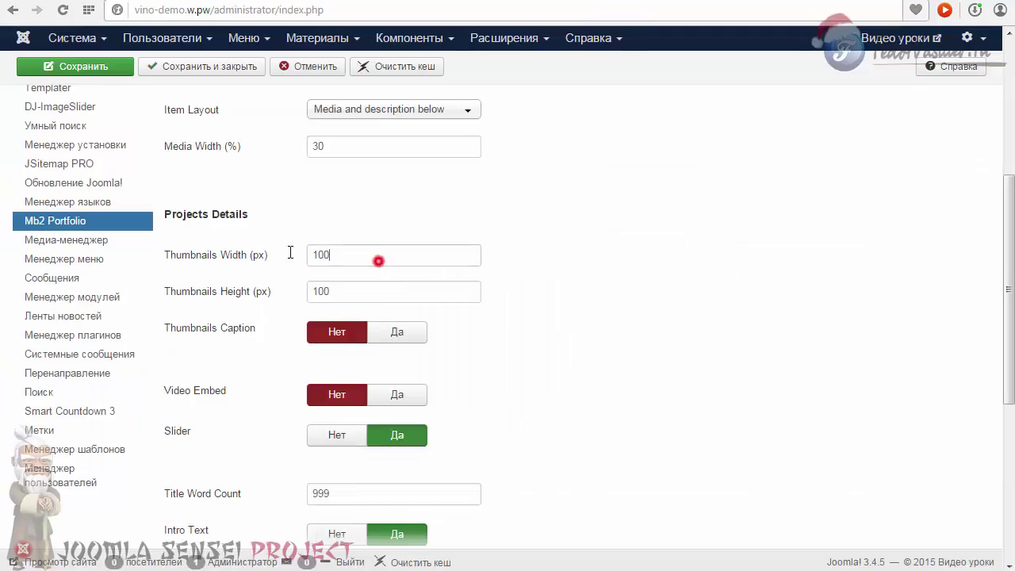
key("ctrl+a")
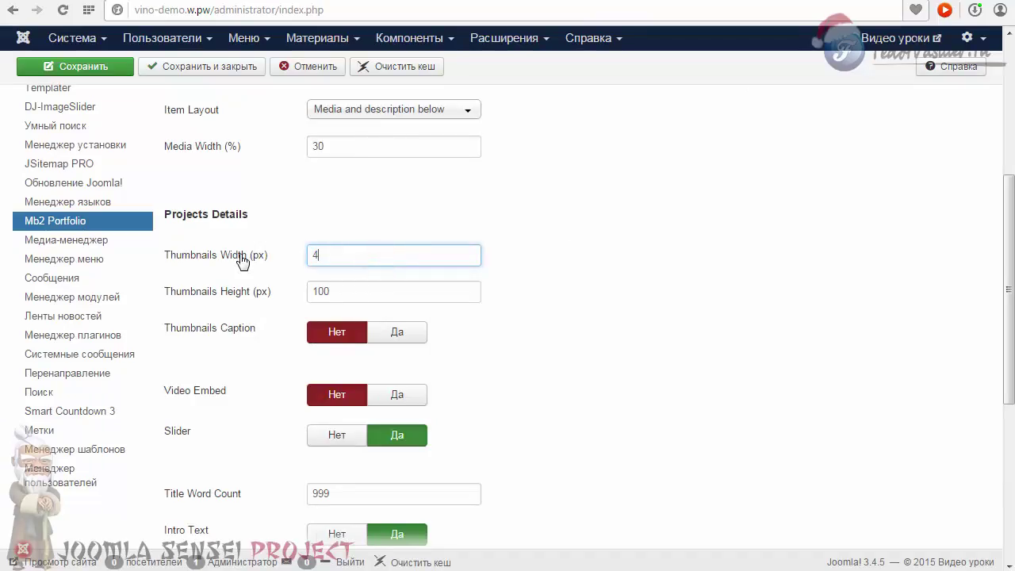
double_click(335, 291)
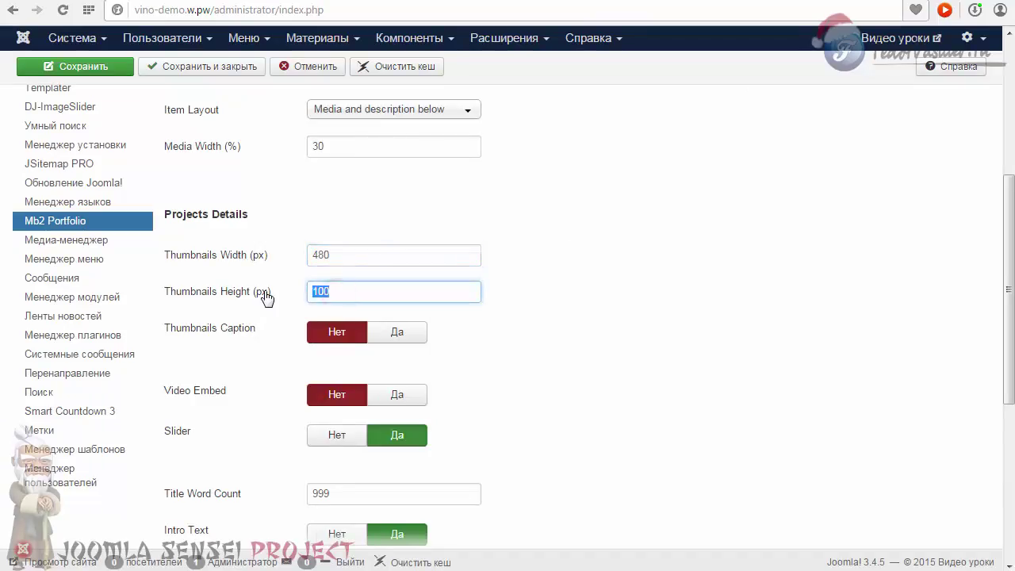
left_click(181, 337)
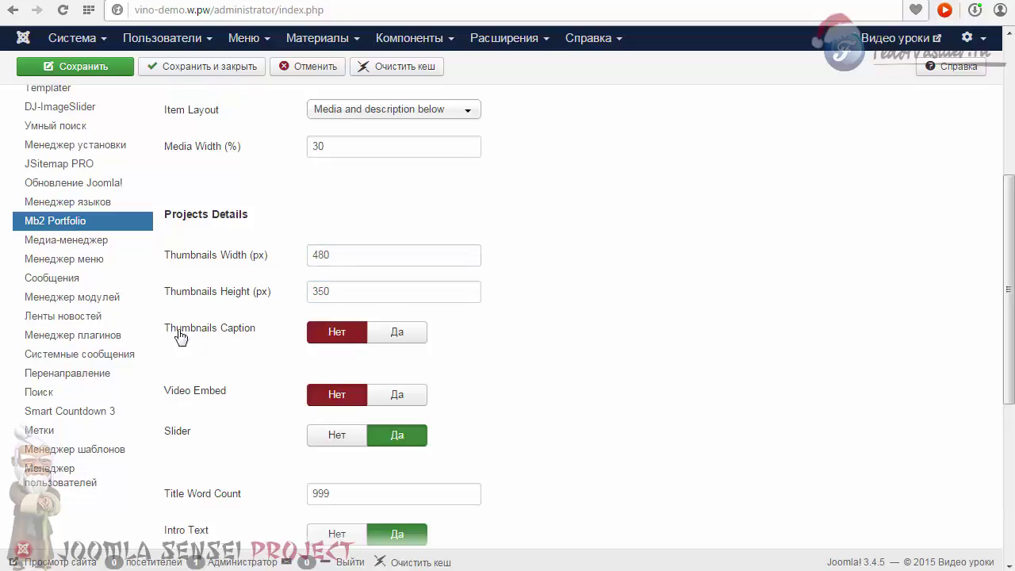
Step: Set Thumbnails Caption to Да and examine the captions on the project thumbnails of the portfolio page
left_click_drag(259, 333, 182, 335)
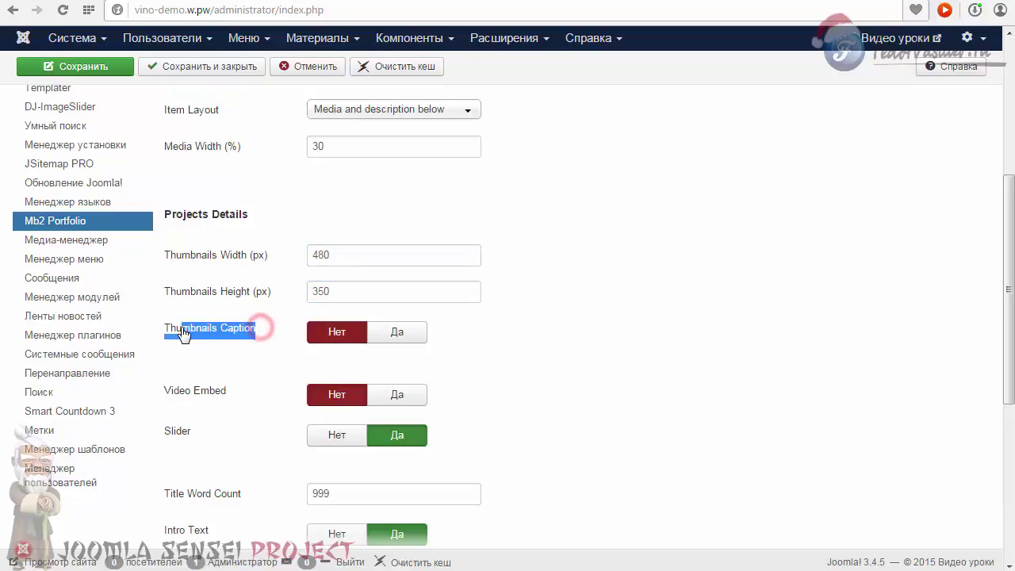
left_click(407, 334)
left_click(627, 4)
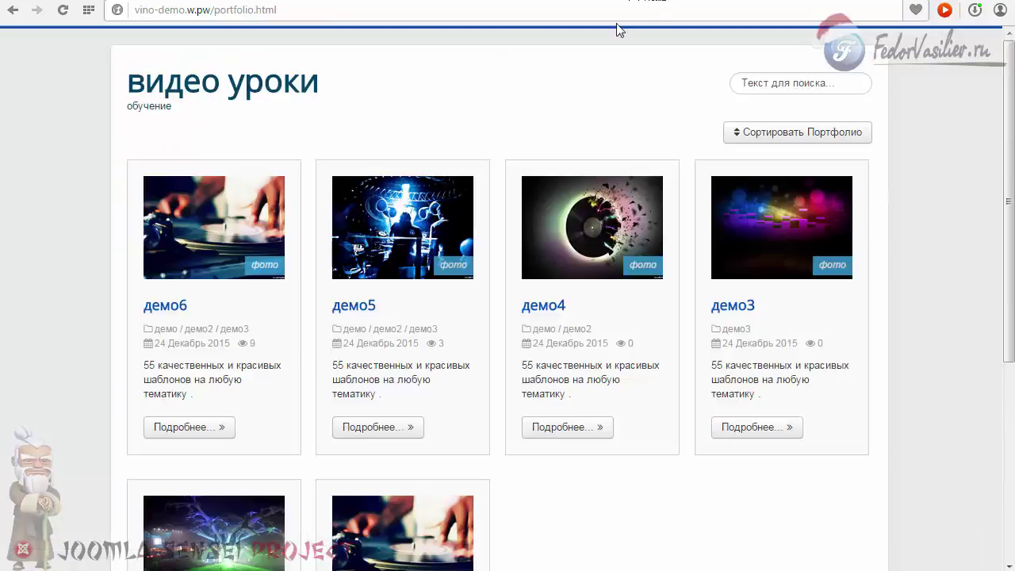
mouse_move(382, 245)
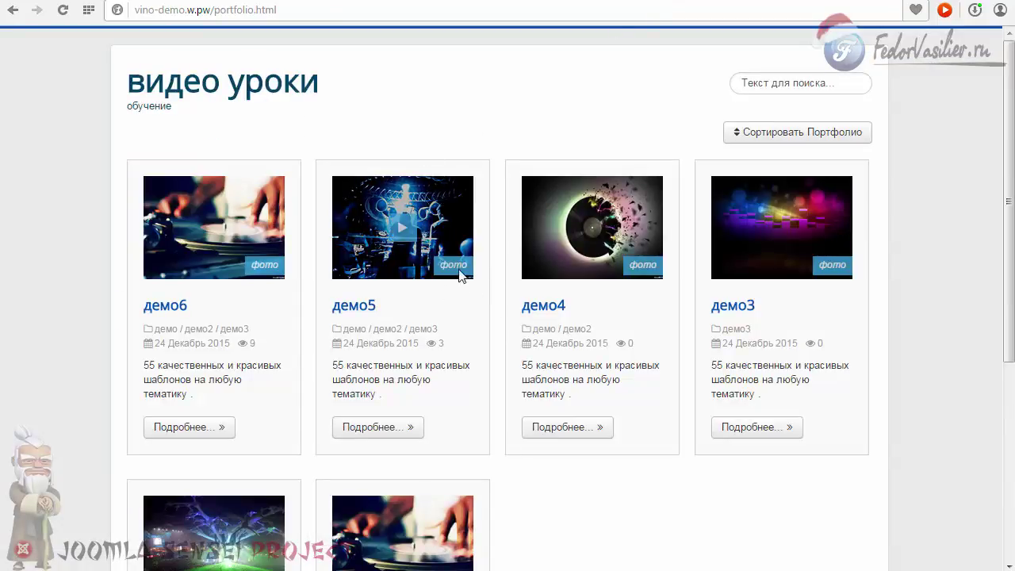
mouse_move(634, 268)
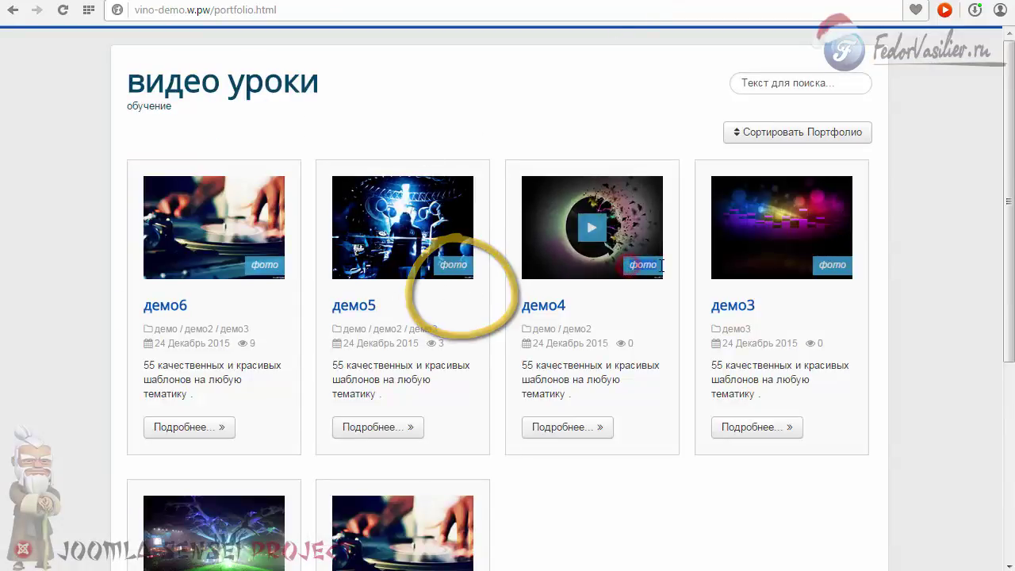
mouse_move(816, 270)
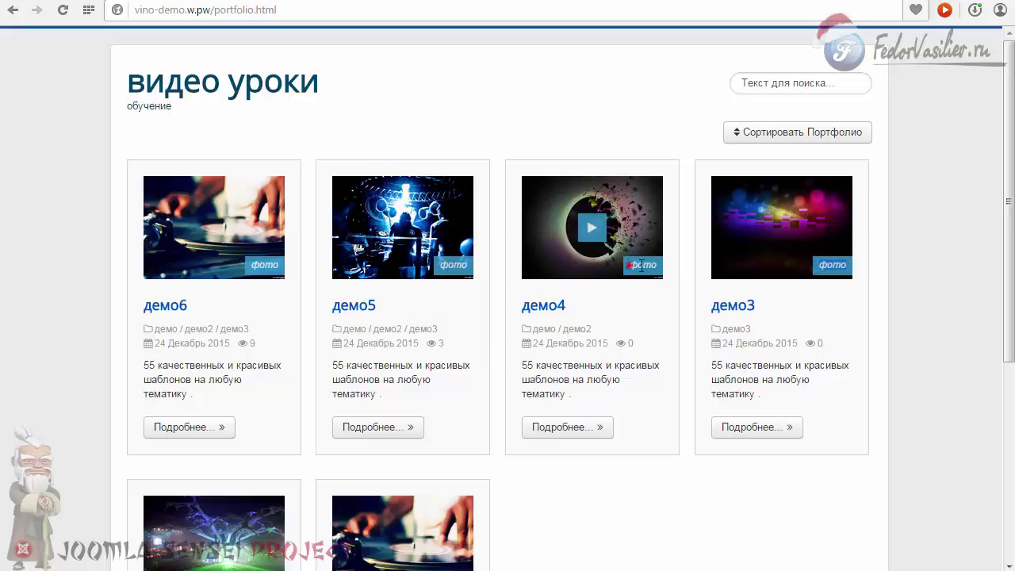
Step: Return to the component configuration and set Video Embed to Да in the Projects Details
left_click(587, 7)
scroll(525, 352, "down", 2)
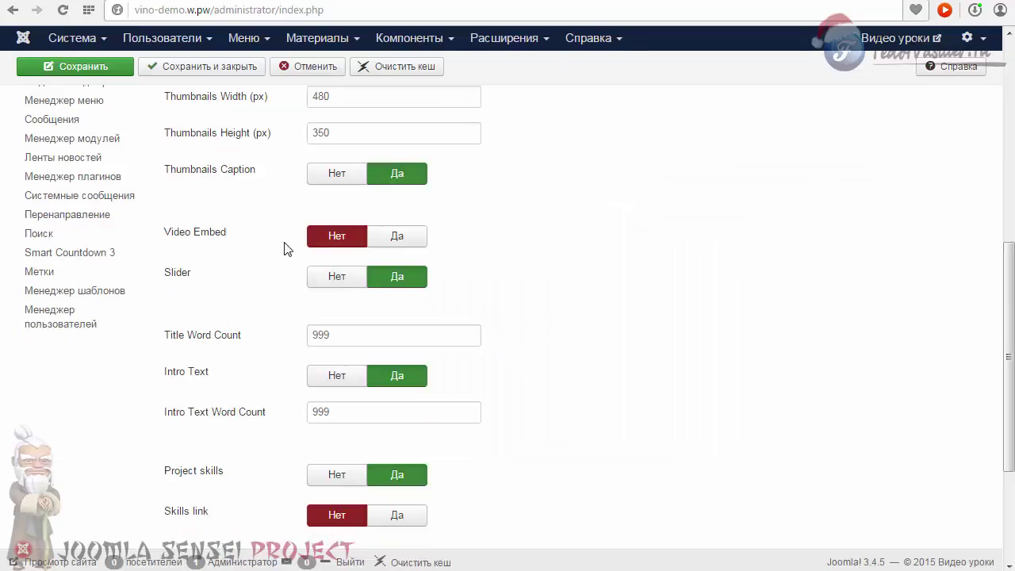
mouse_move(181, 236)
left_click(394, 237)
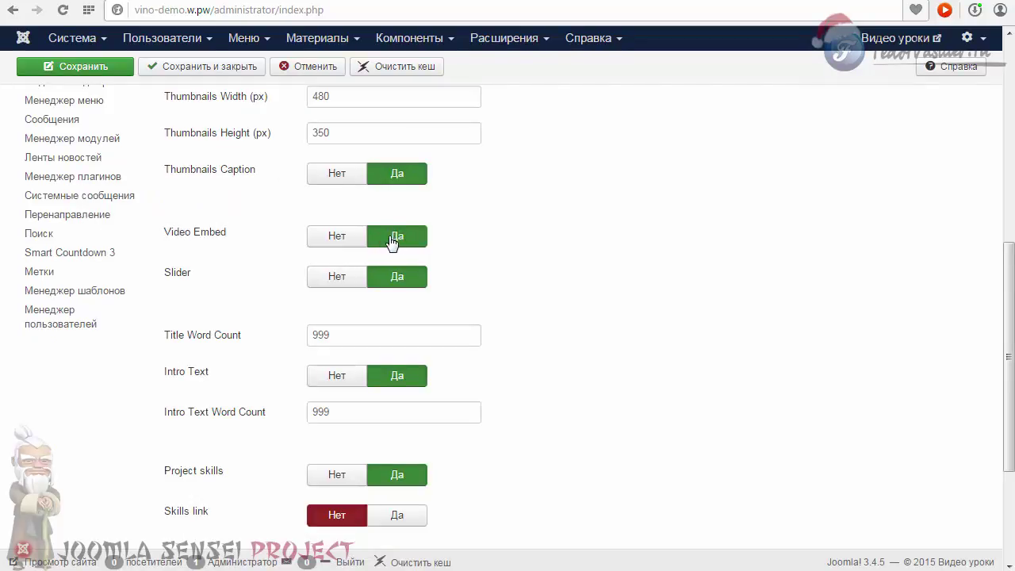
Step: Check the embedded videos on the portfolio page by playing the демо6 video full screen and viewing the демо6 project page
left_click(651, 0)
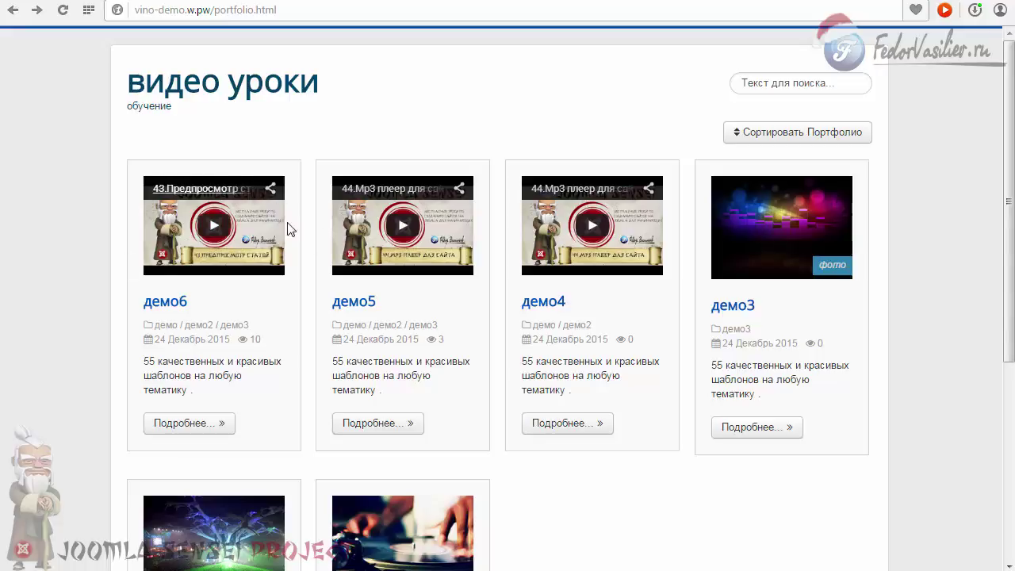
left_click(203, 235)
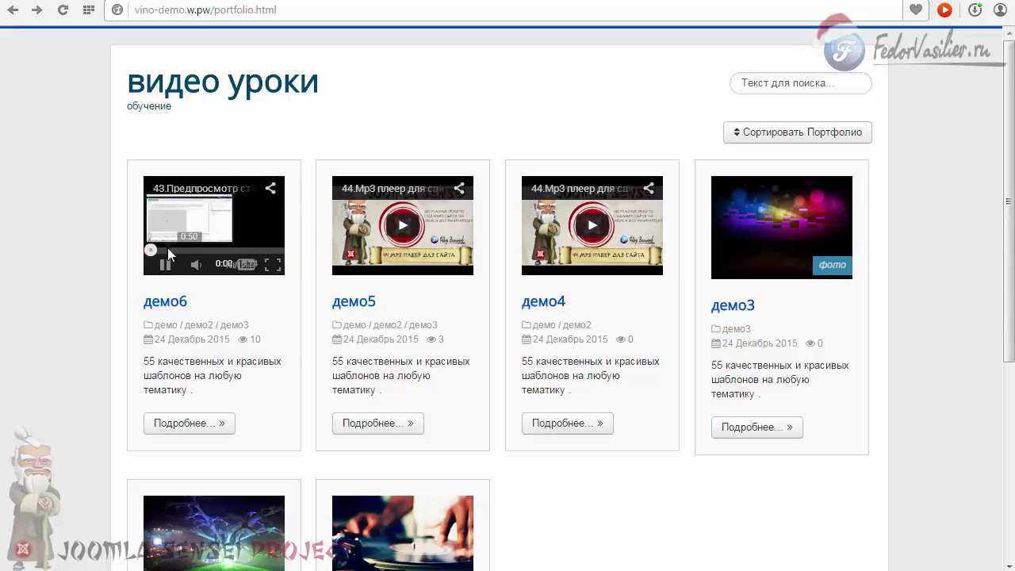
left_click(273, 265)
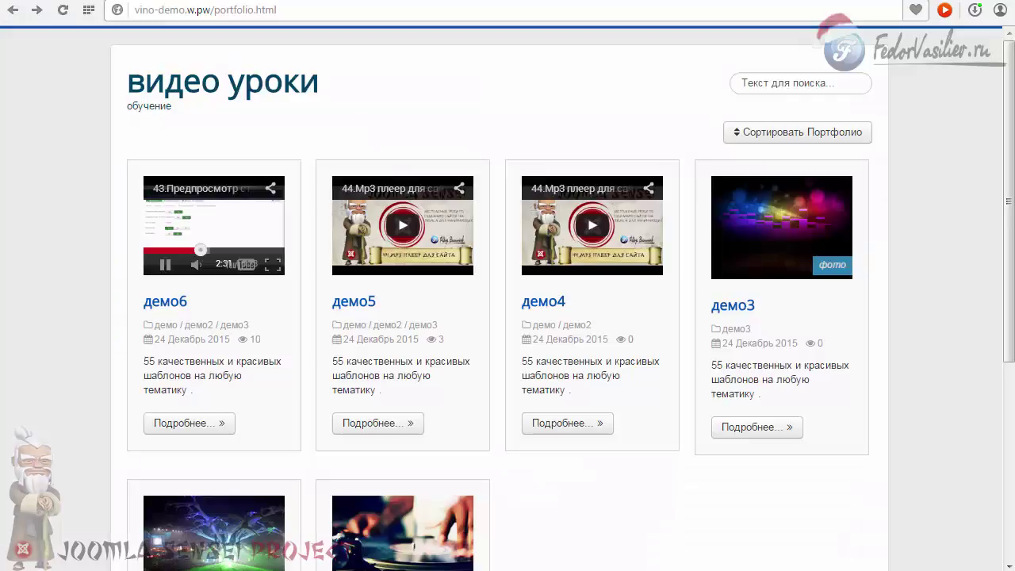
left_click(176, 304)
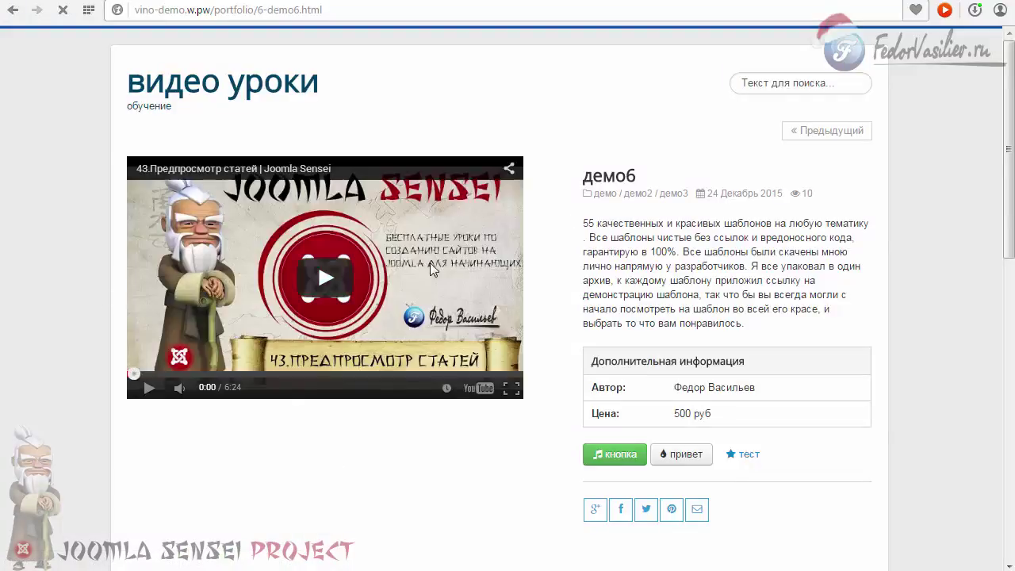
scroll(343, 276, "down", 2)
scroll(343, 276, "down", 2)
key("F5")
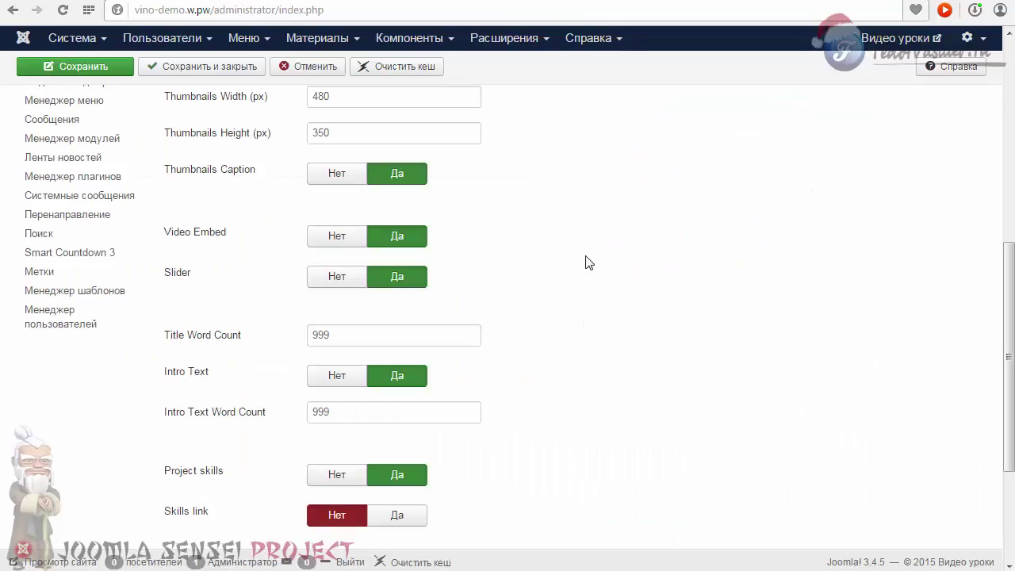
Step: Set Video Embed to Нет, save, and check the демо6 project page and its video popup on the portfolio page
left_click(337, 235)
left_click(107, 66)
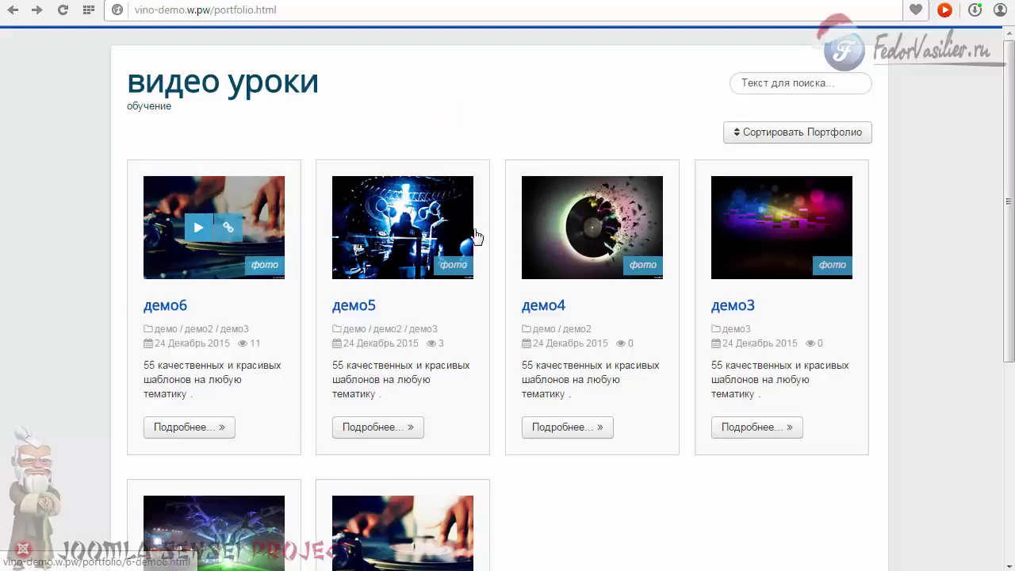
left_click(168, 308)
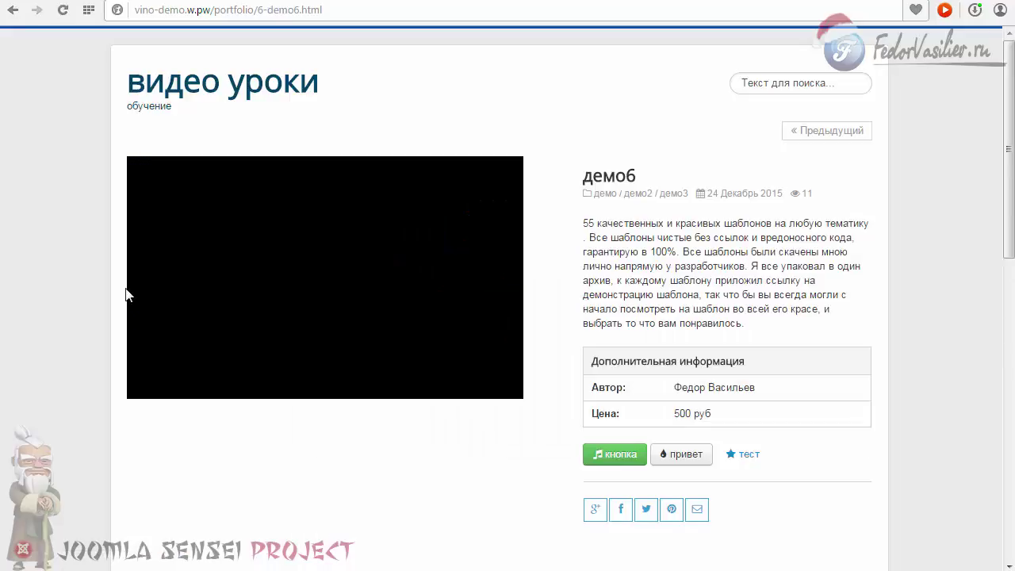
left_click(16, 11)
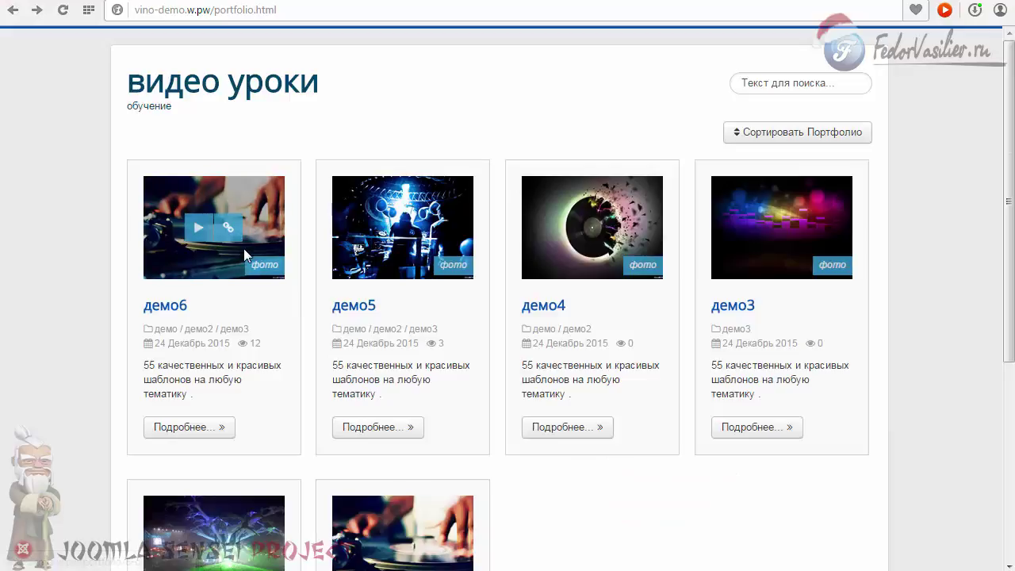
left_click(197, 229)
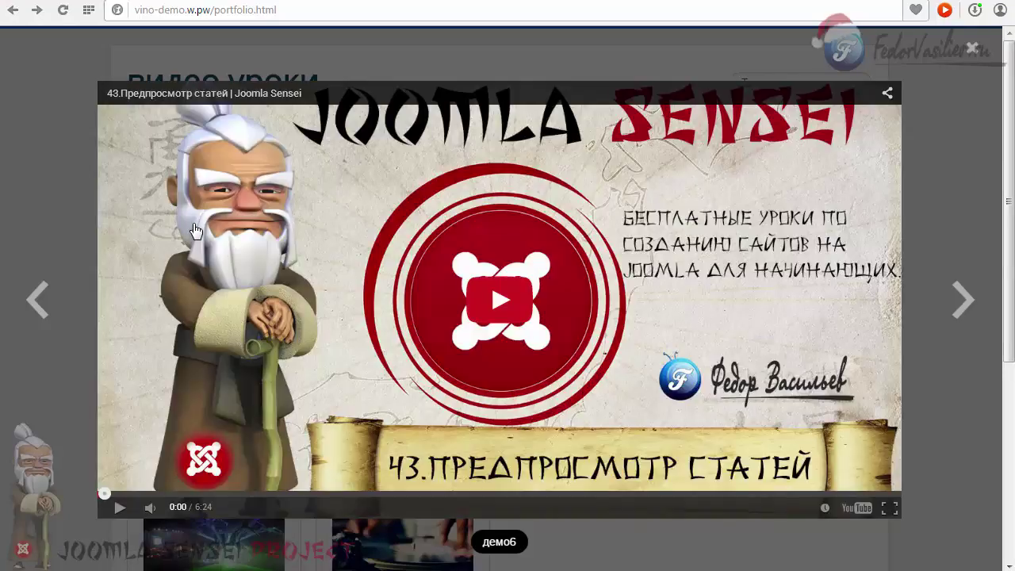
left_click(971, 48)
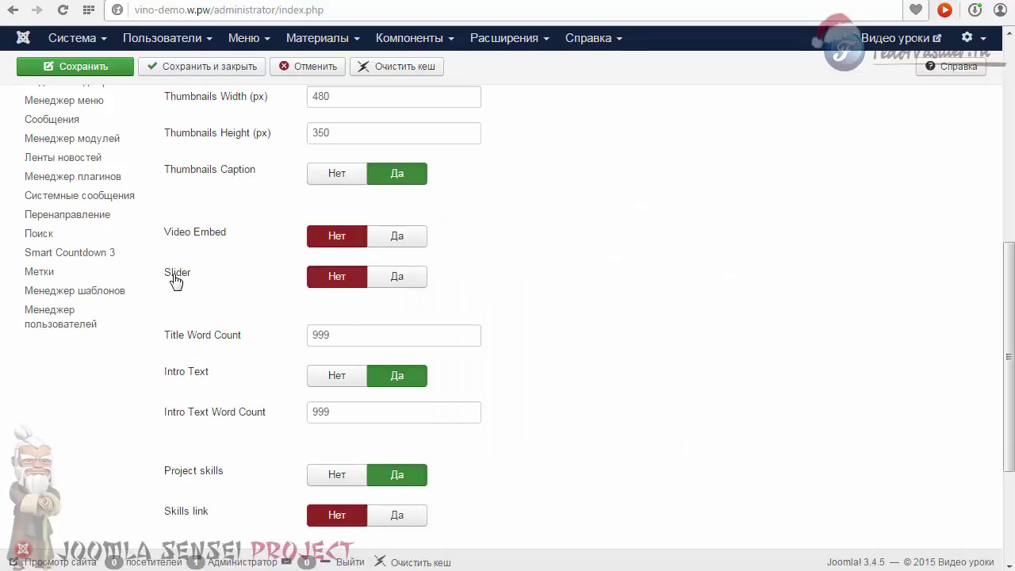
Step: Set the Slider option to Нет and check how the images are laid out on the демо6 project page
left_click(390, 284)
left_click(317, 279)
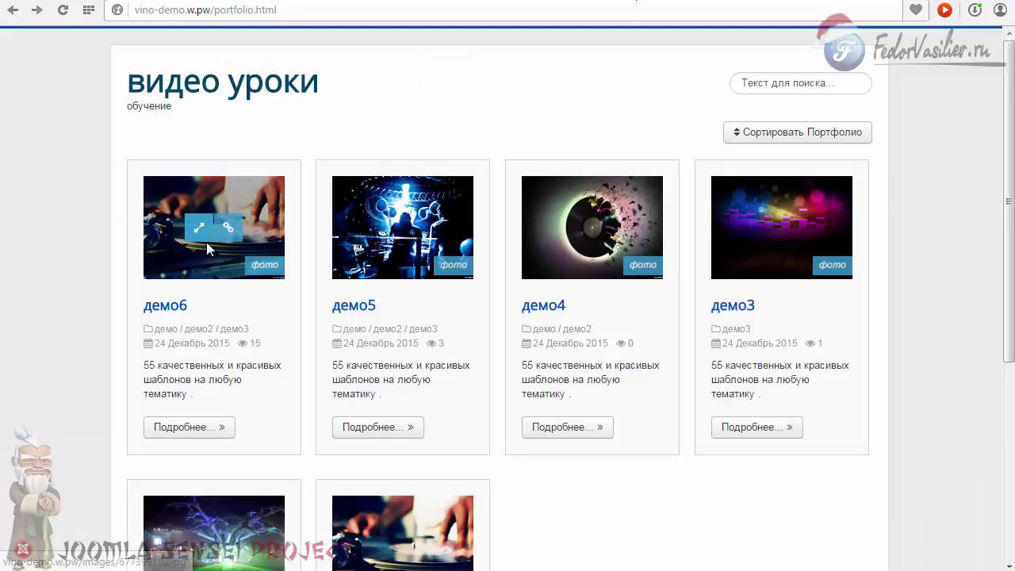
left_click(188, 427)
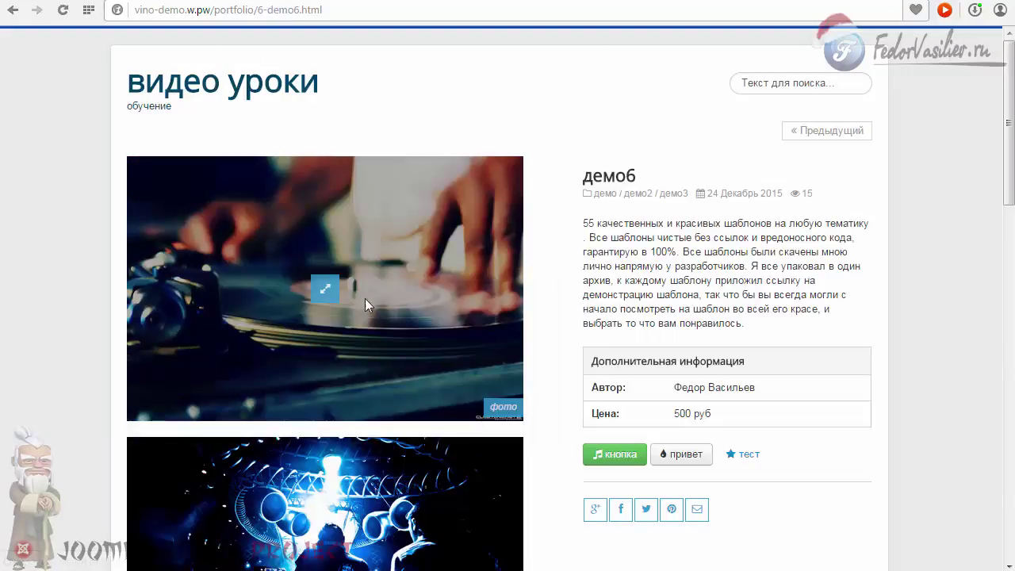
scroll(365, 298, "down", 8)
scroll(288, 329, "up", 10)
left_click(13, 12)
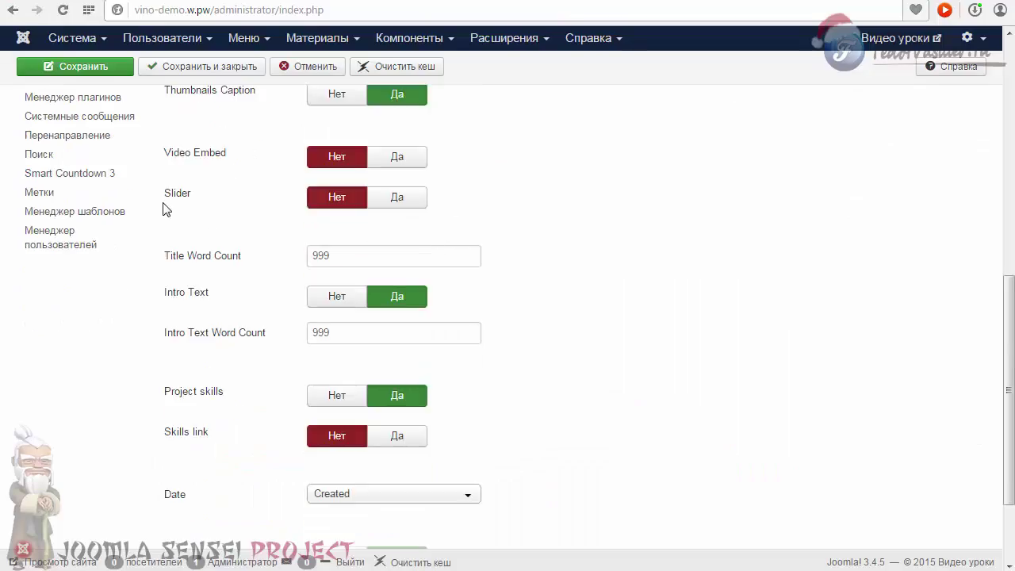
Step: Try Intro Text at Нет, find the text it controls on the portfolio page, and set it back to Да
scroll(539, 335, "down", 3)
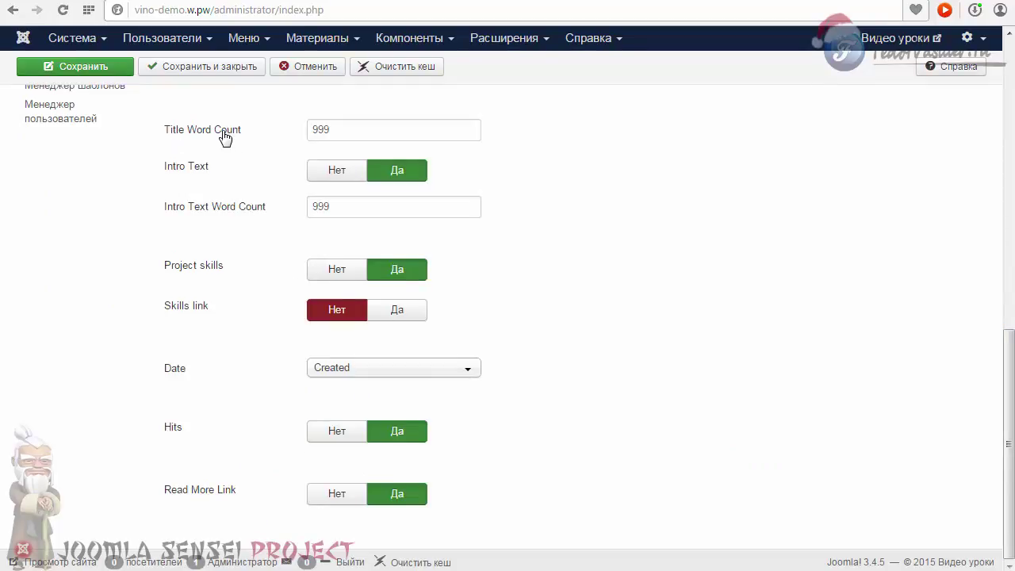
double_click(336, 130)
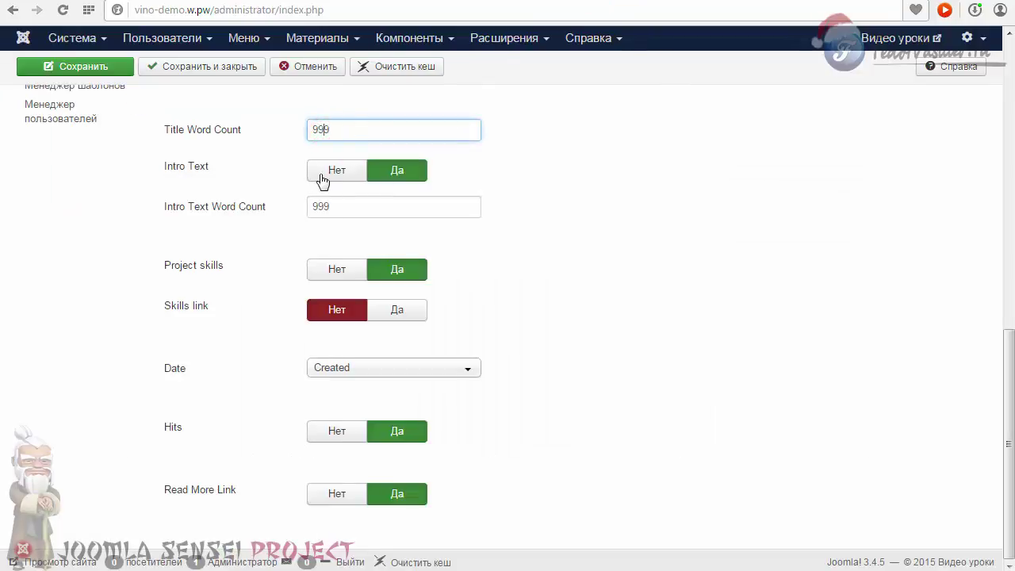
left_click(324, 173)
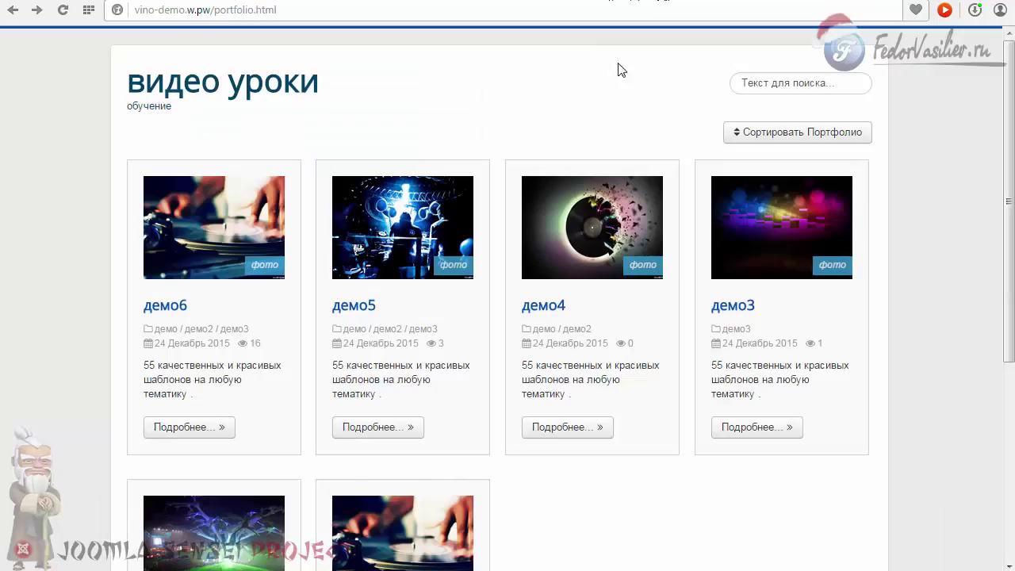
left_click_drag(337, 364, 386, 399)
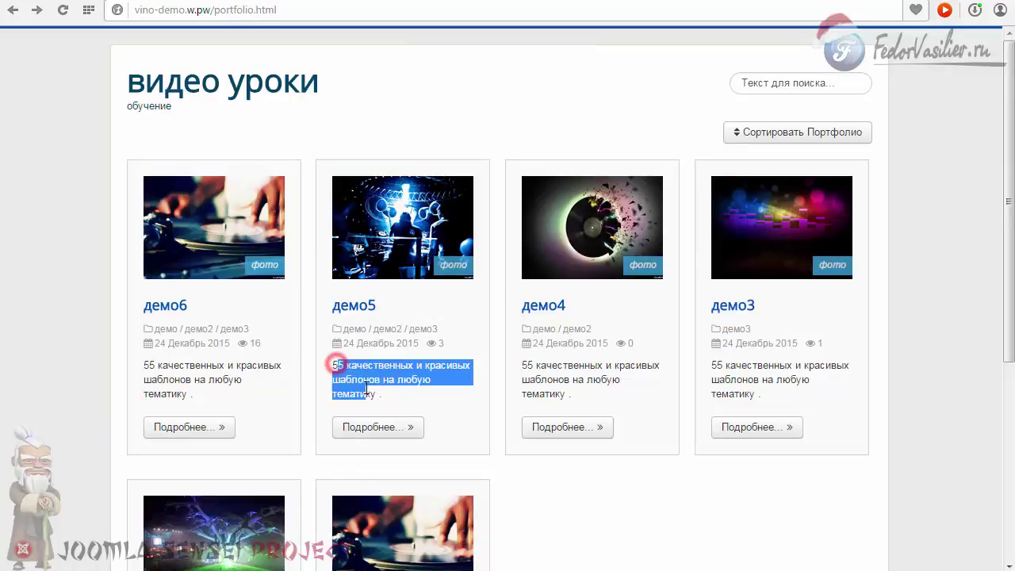
left_click(373, 397)
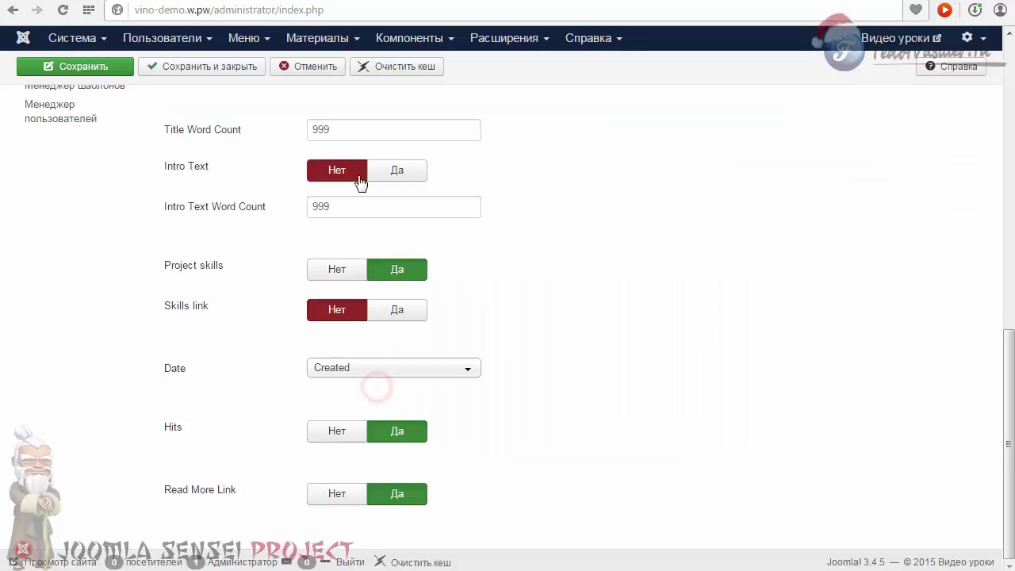
left_click(384, 168)
double_click(329, 208)
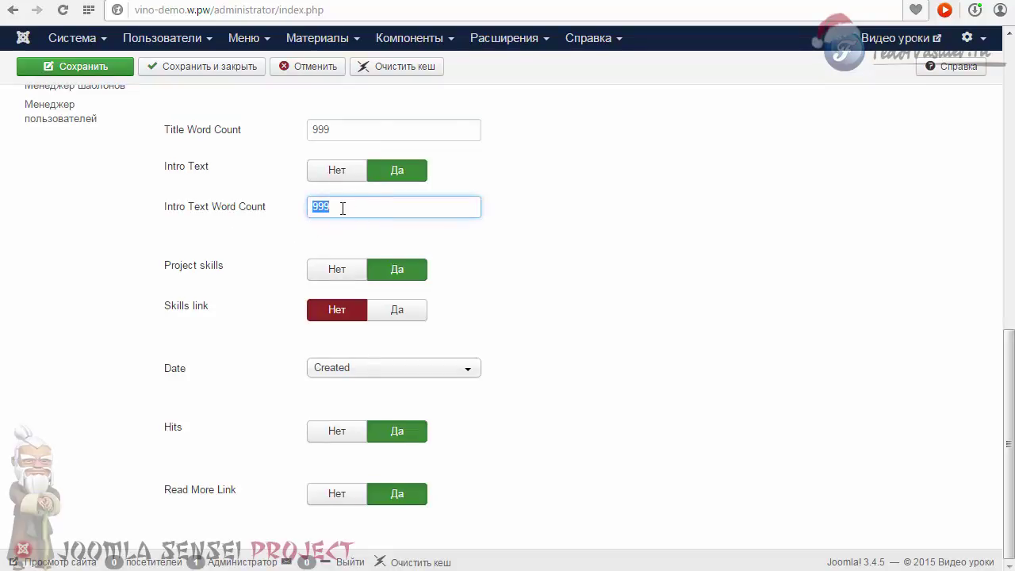
Step: Set Skills link to Да after reading its hint, save, and reload the portfolio page to check the effect
scroll(590, 362, "up", 1)
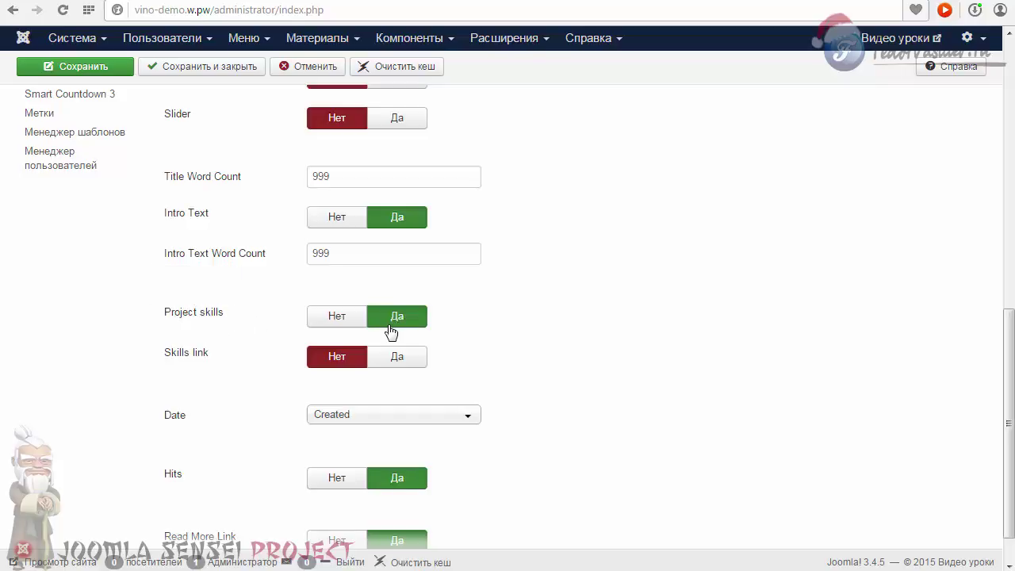
mouse_move(182, 362)
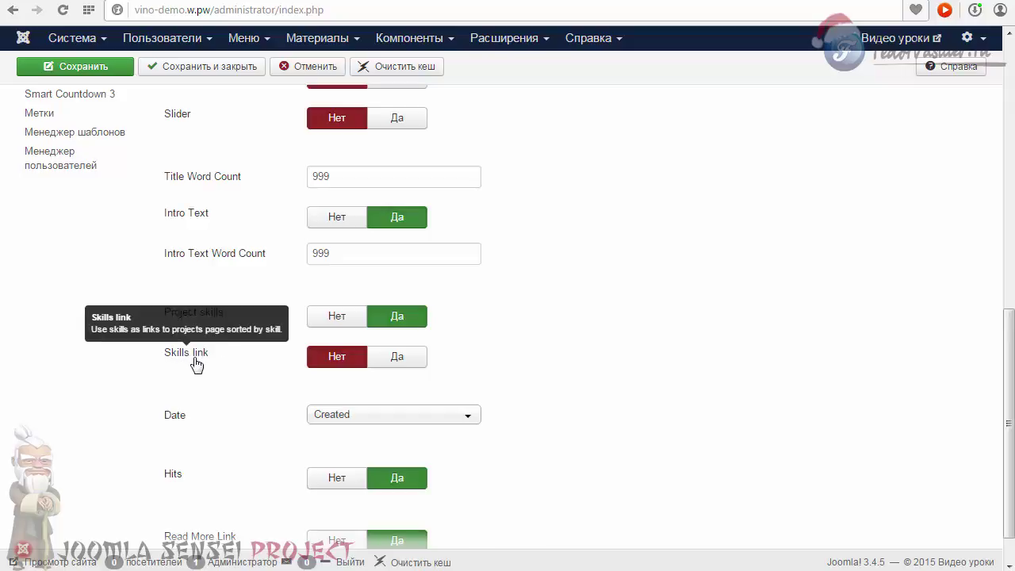
left_click(381, 362)
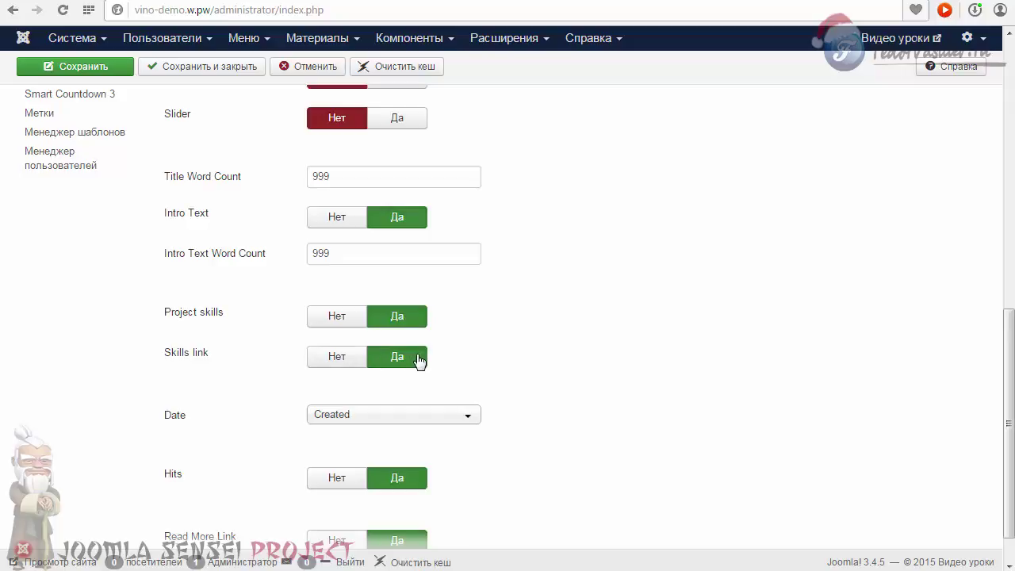
left_click(100, 70)
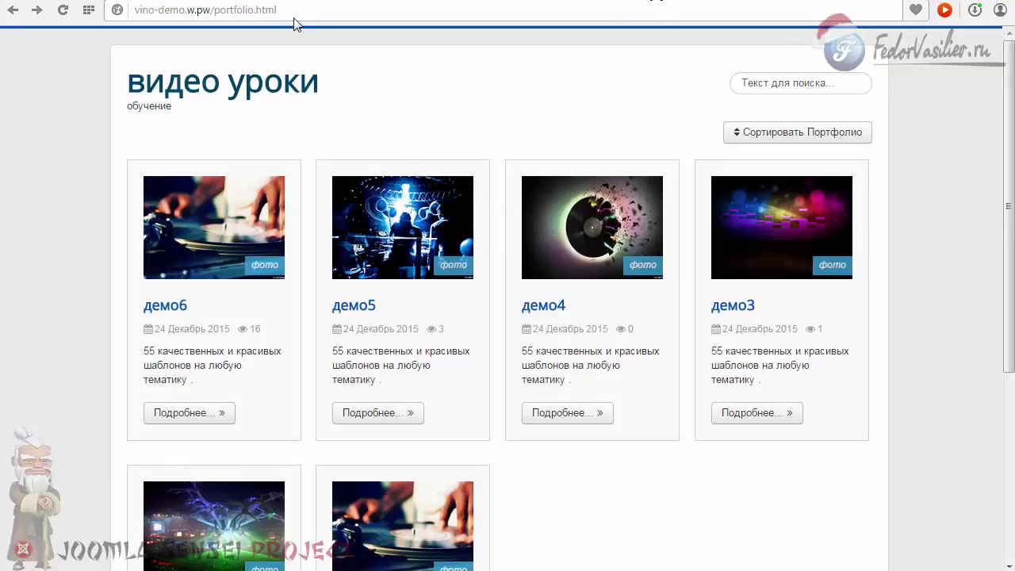
left_click(62, 10)
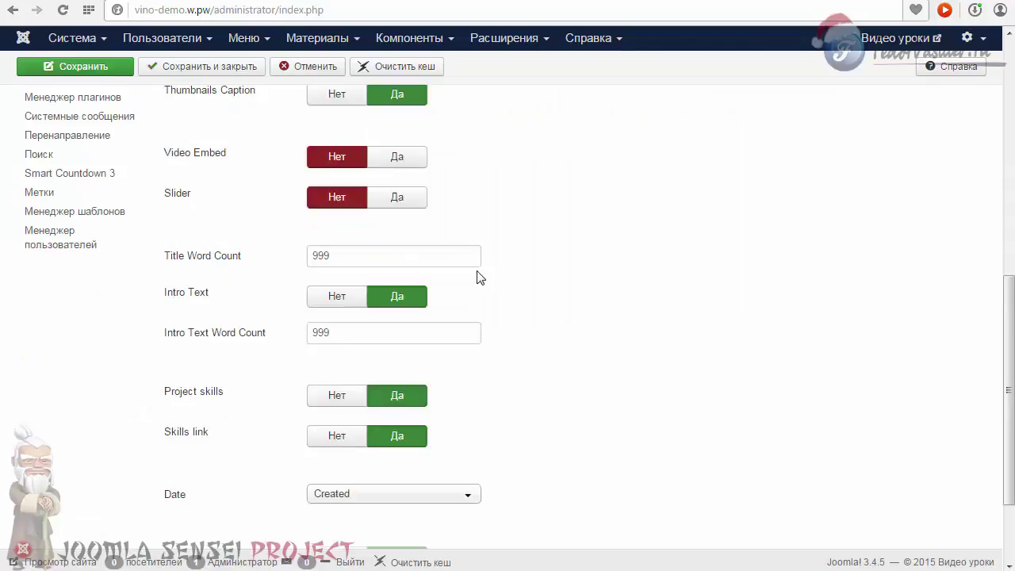
Step: Set both Skills link and Project skills to Нет and save the component configuration
scroll(479, 277, "down", 1)
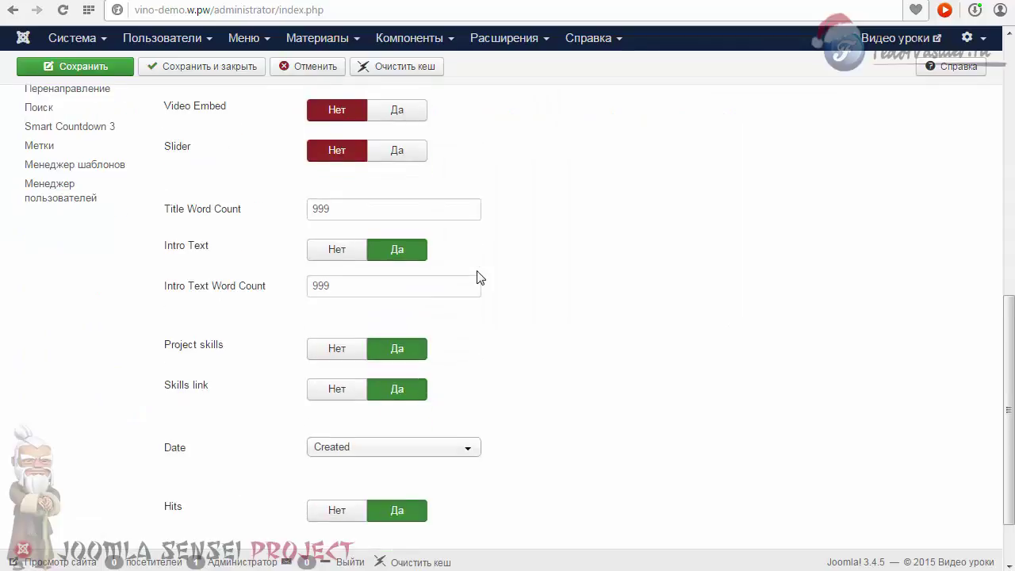
left_click(317, 394)
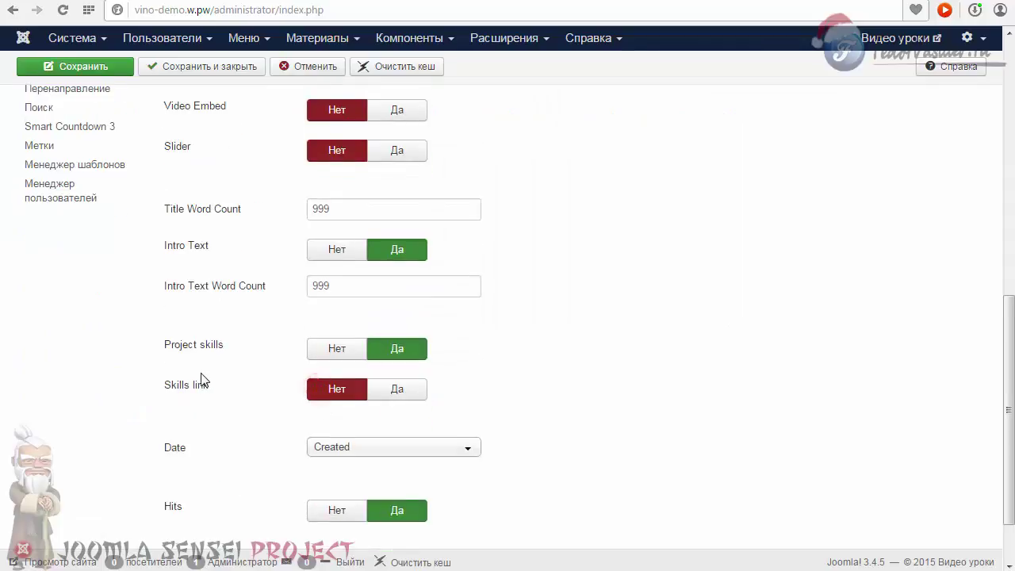
left_click(327, 350)
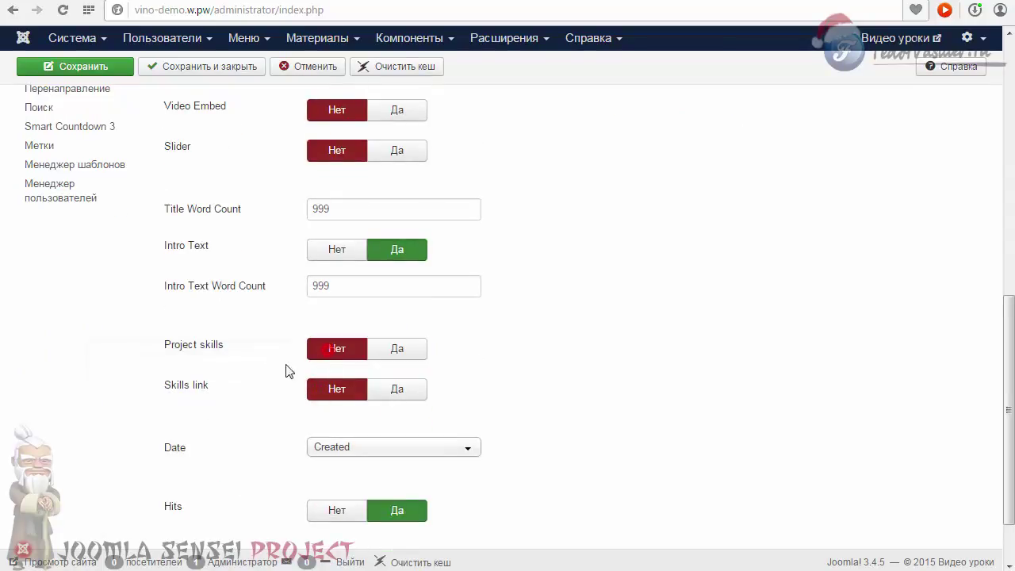
left_click(114, 66)
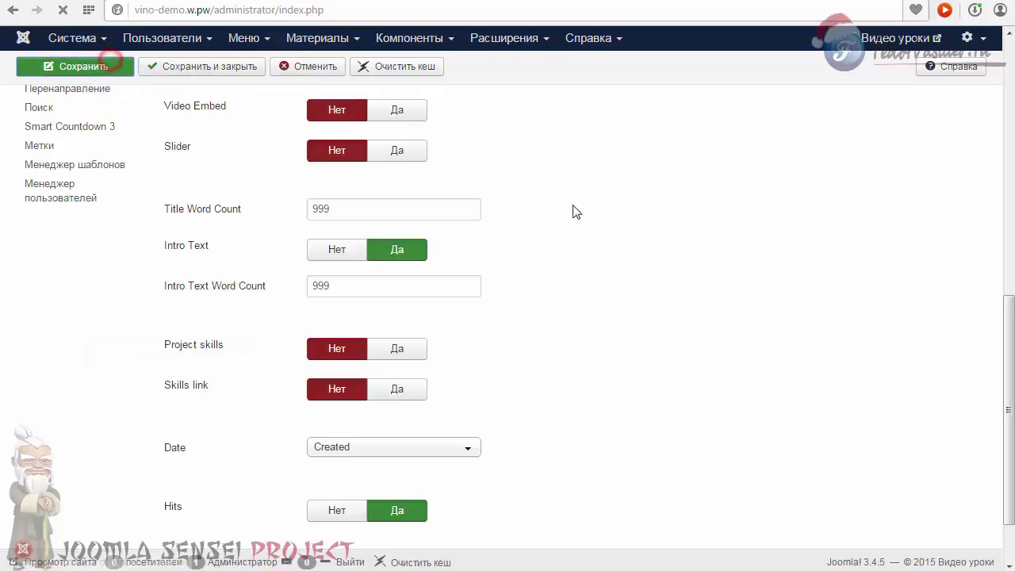
Step: Reload the portfolio page to check the project cards with the skills options off, and return to the component configuration
key("ctrl+Tab")
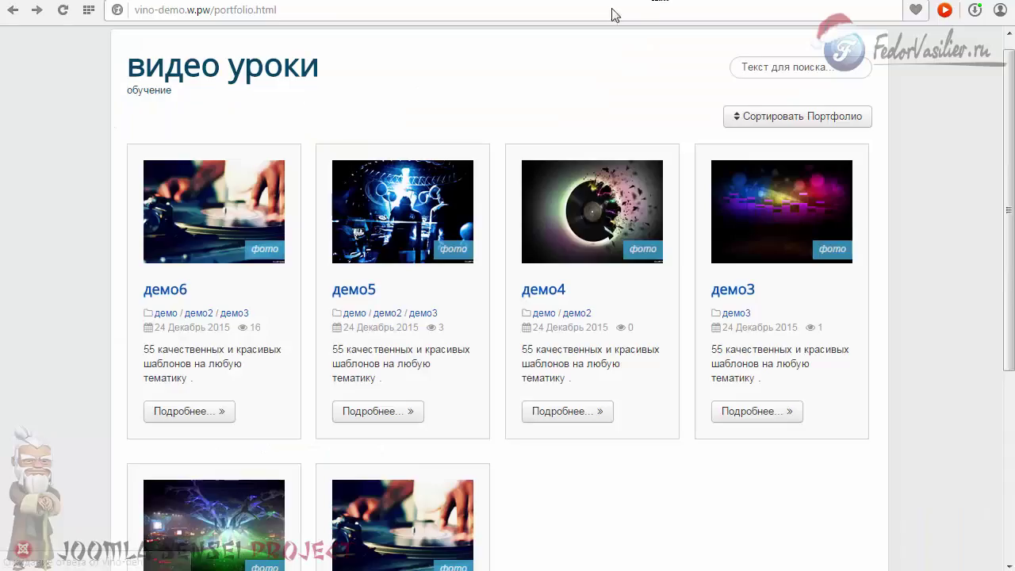
left_click(62, 11)
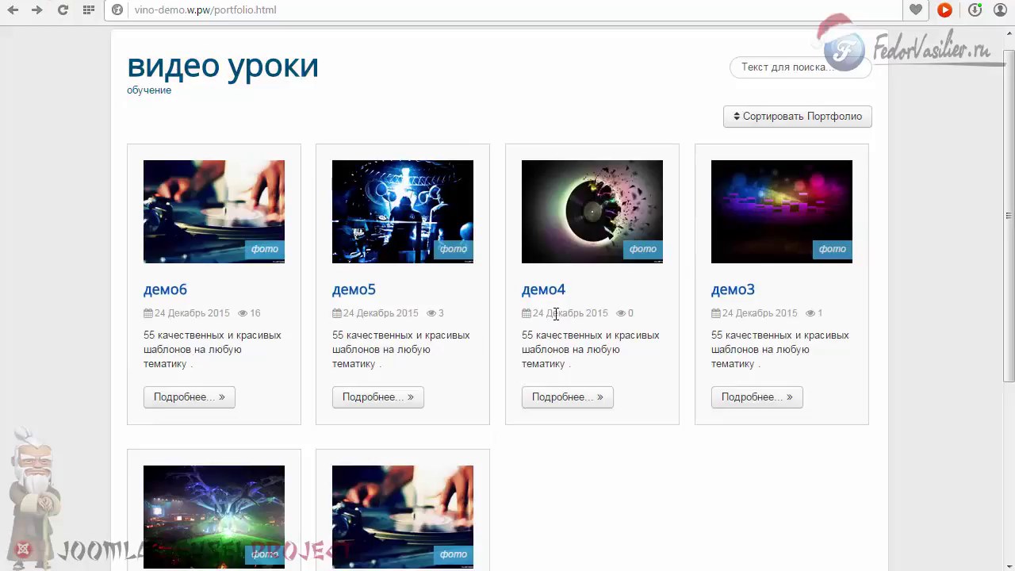
key("ctrl+Tab")
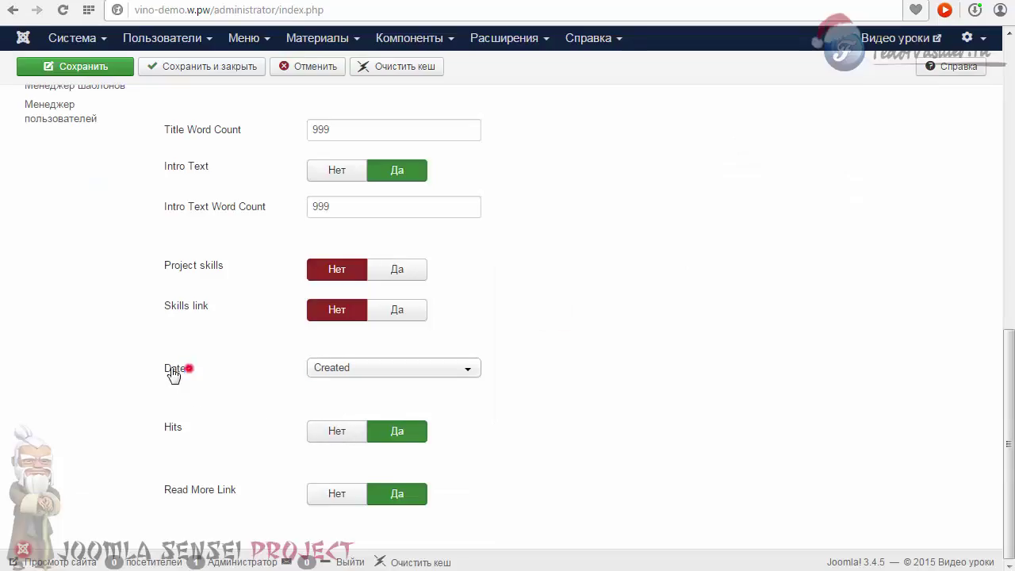
Step: Set the Date option to Нет, save, and check the project cards on the portfolio page
left_click(347, 370)
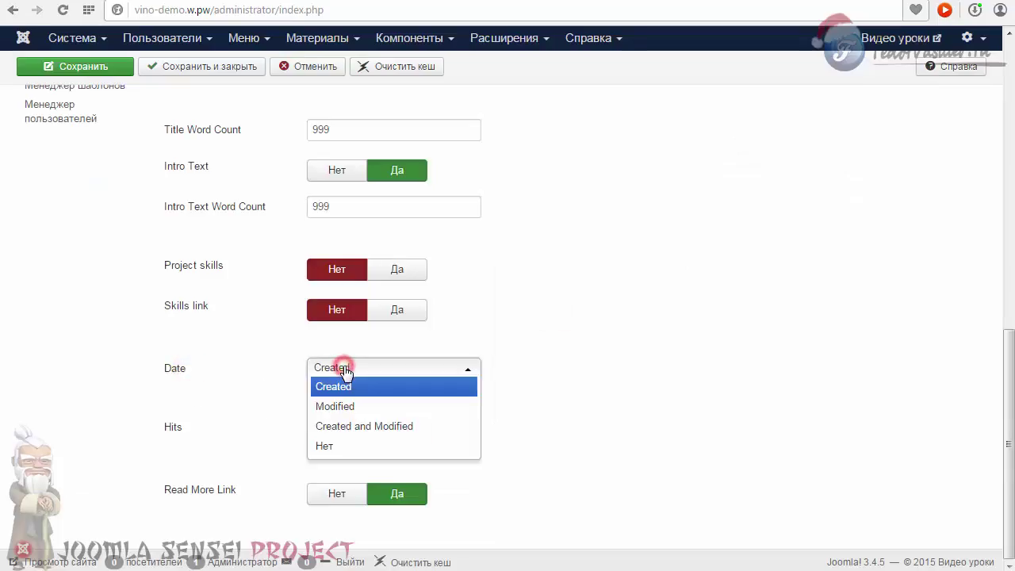
left_click(327, 448)
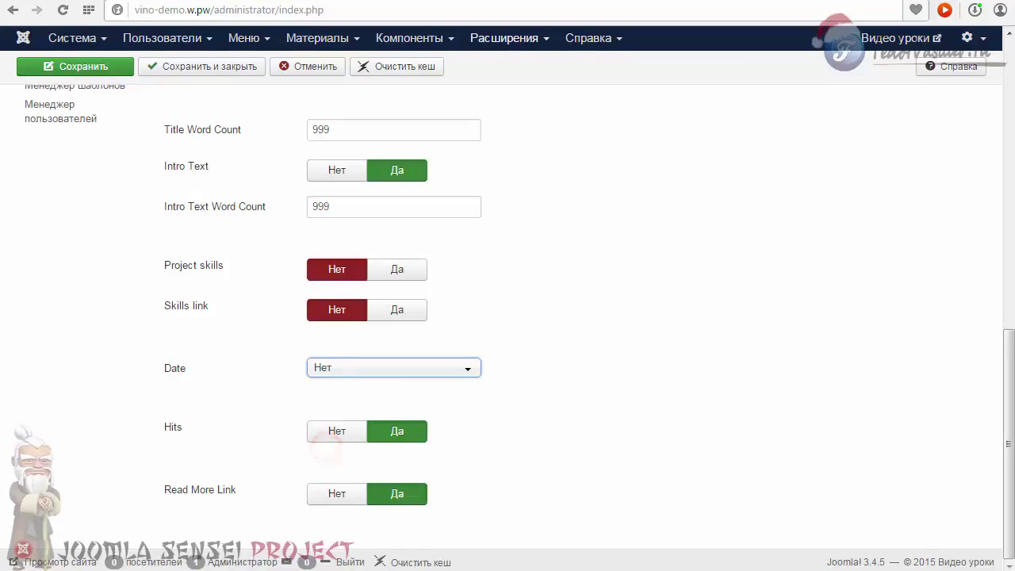
key("ctrl+Tab")
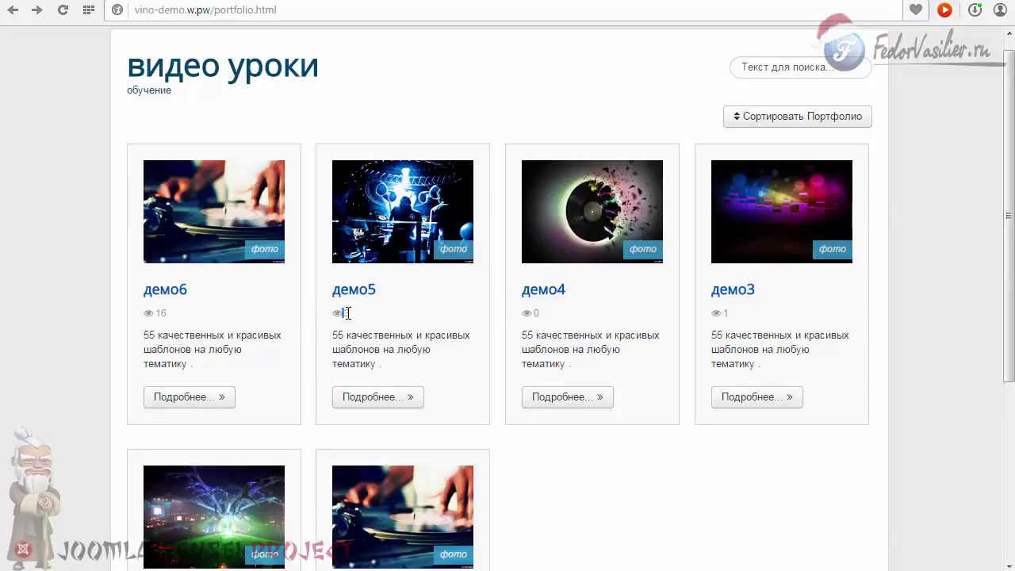
key("ctrl+Tab")
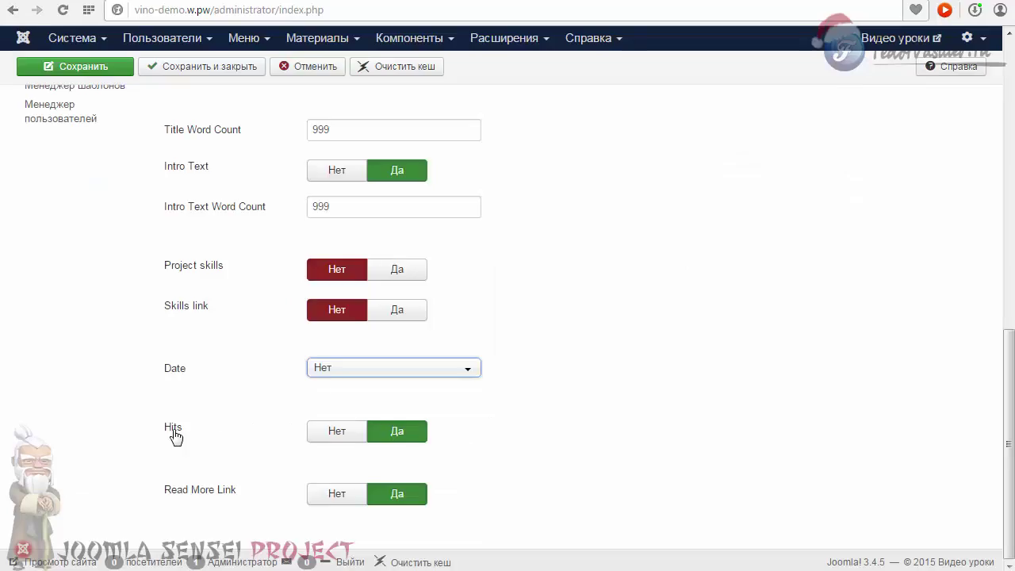
Step: Set Hits to Нет, save, and check the area under the project titles on the portfolio page
left_click(333, 438)
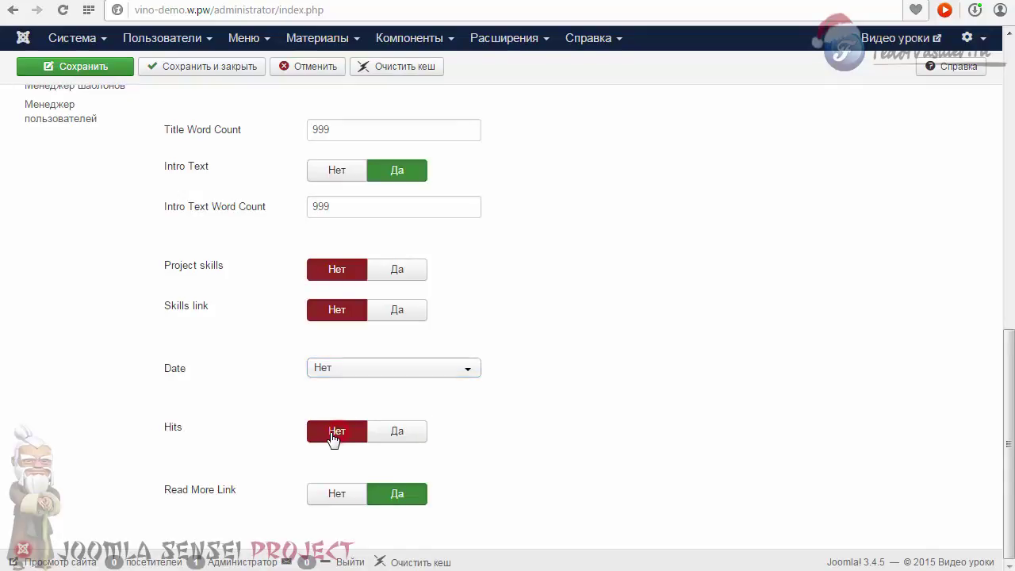
left_click(75, 69)
key("ctrl+Tab")
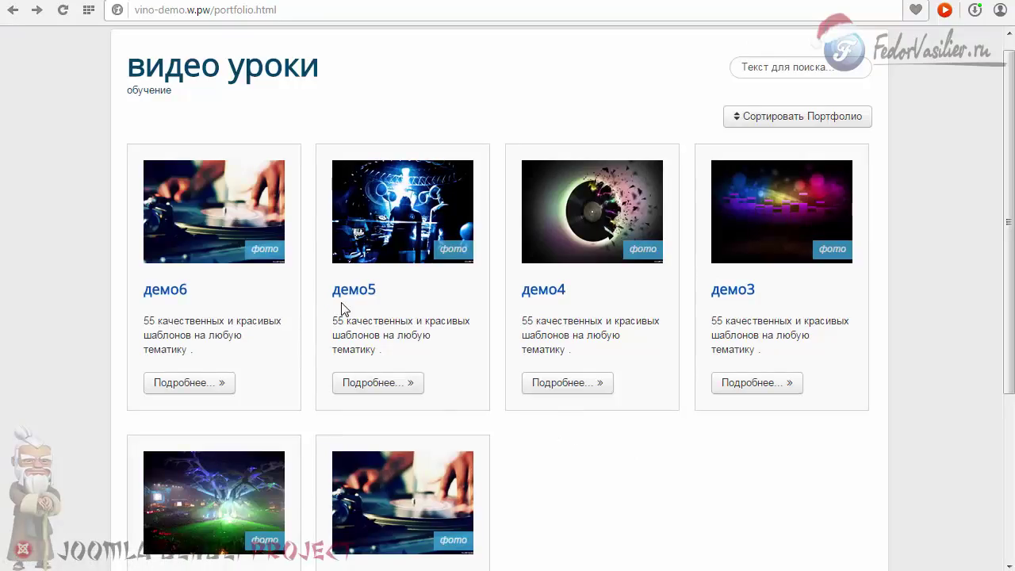
left_click_drag(434, 302, 430, 301)
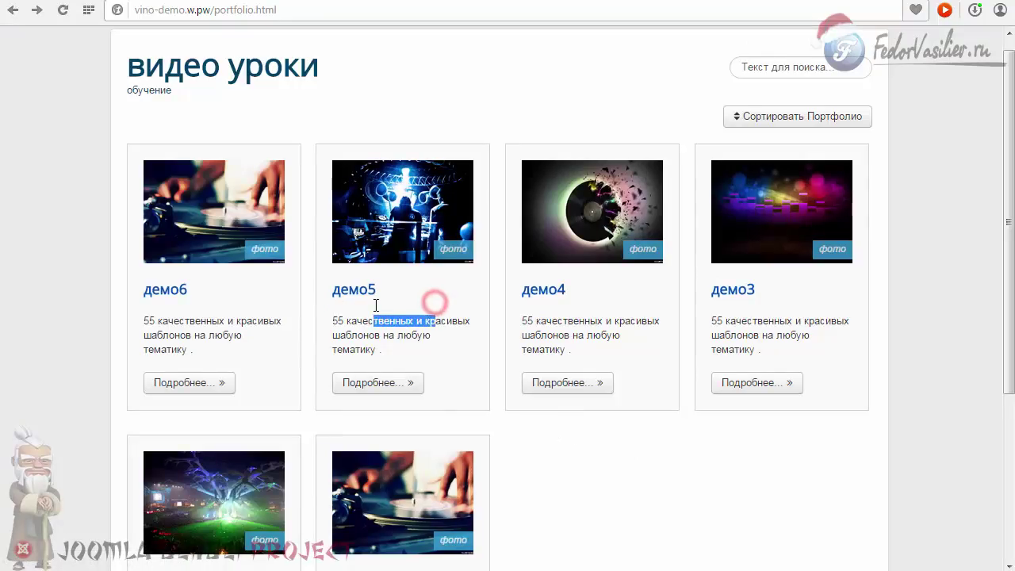
left_click(386, 294)
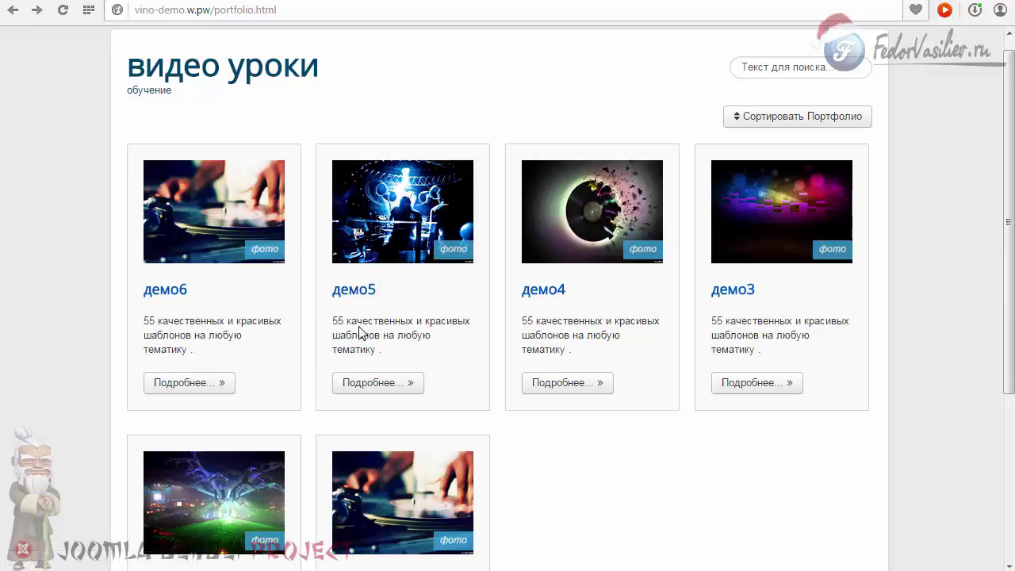
scroll(365, 394, "down", 4)
Step: Try Read More Link at Нет, save, and reload the portfolio page to check the effect
key("ctrl+Tab")
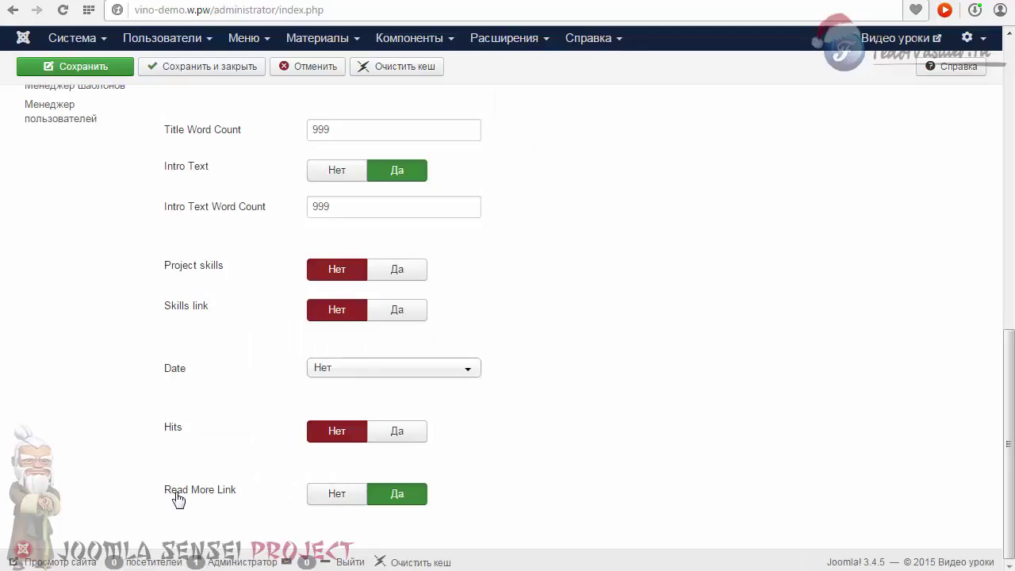
left_click(321, 500)
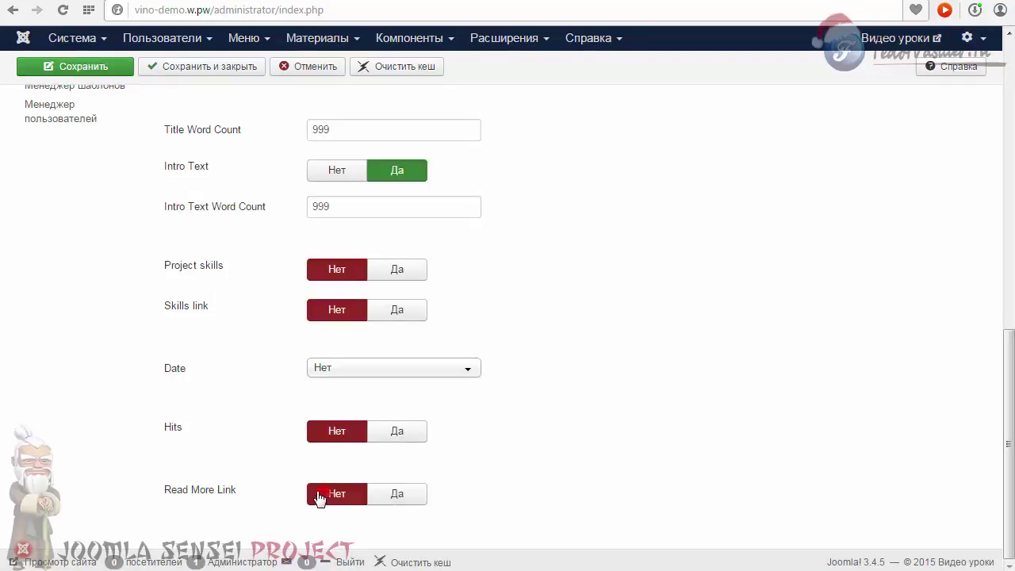
left_click(73, 65)
key("ctrl+Tab")
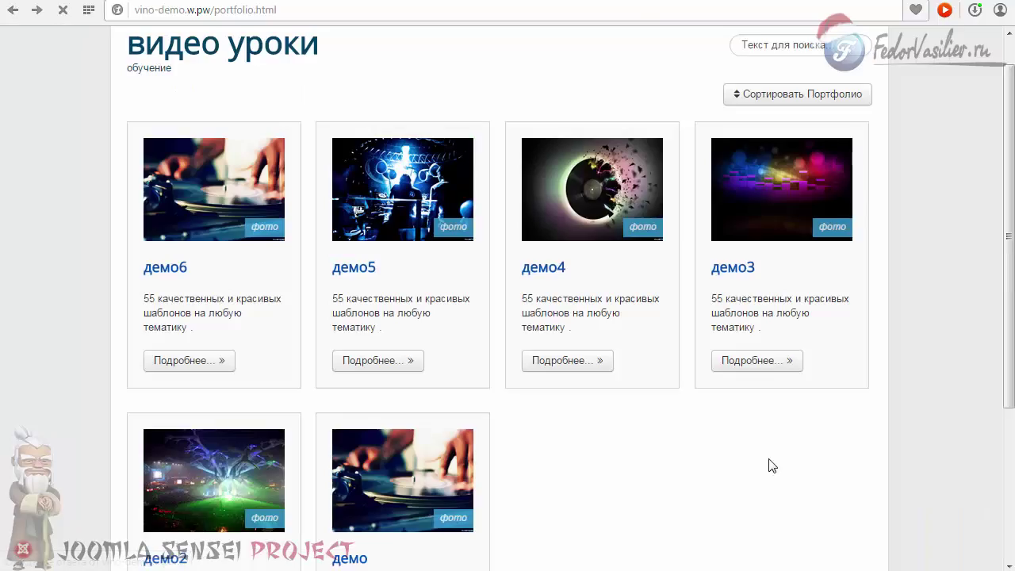
key("F5")
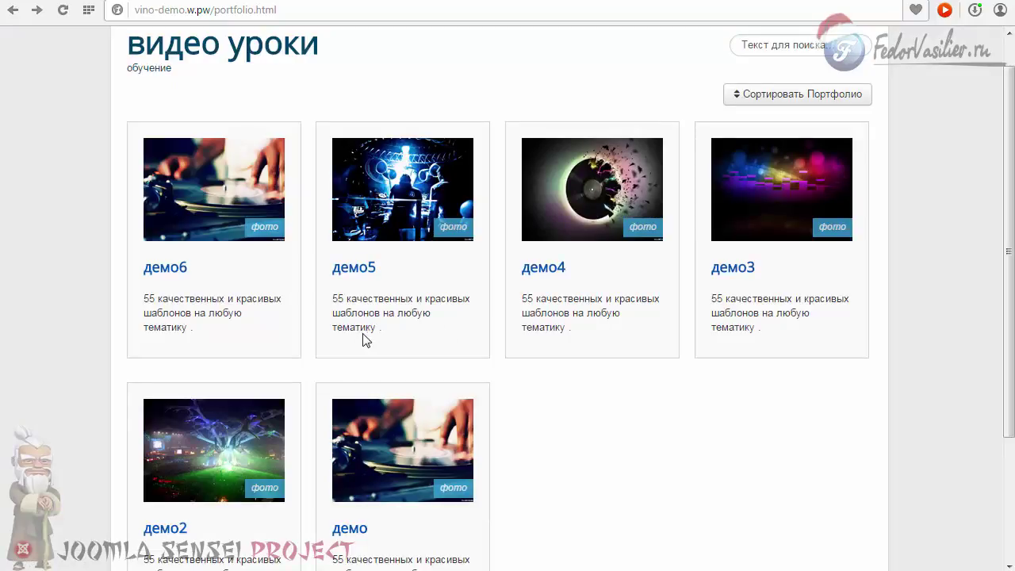
Step: Look over all the project cards on the portfolio page, then preview the демо4 project's media and close the preview
left_click(587, 469)
scroll(508, 452, "down", 3)
scroll(420, 433, "up", 3)
scroll(393, 422, "down", 3)
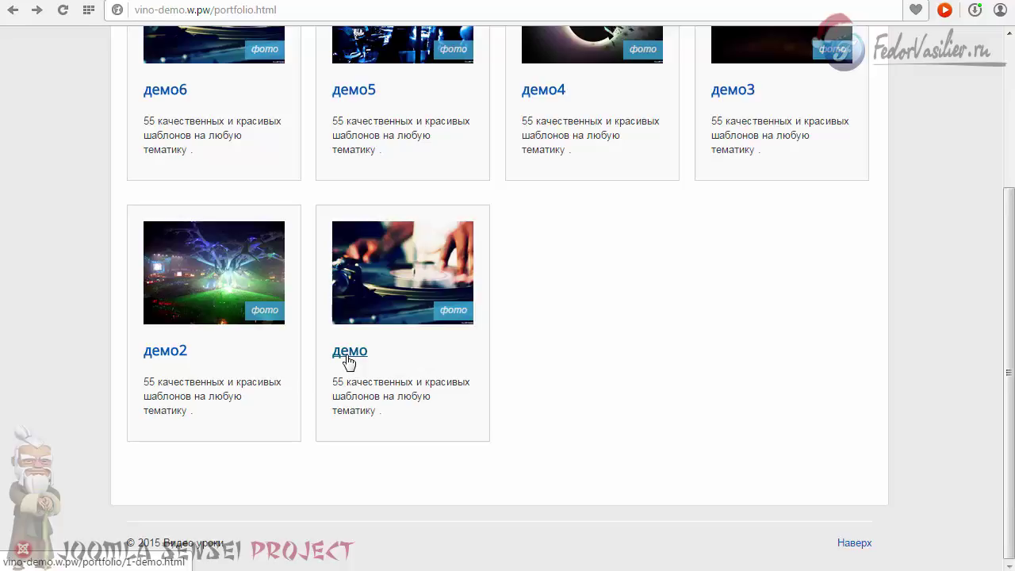
scroll(349, 361, "up", 3)
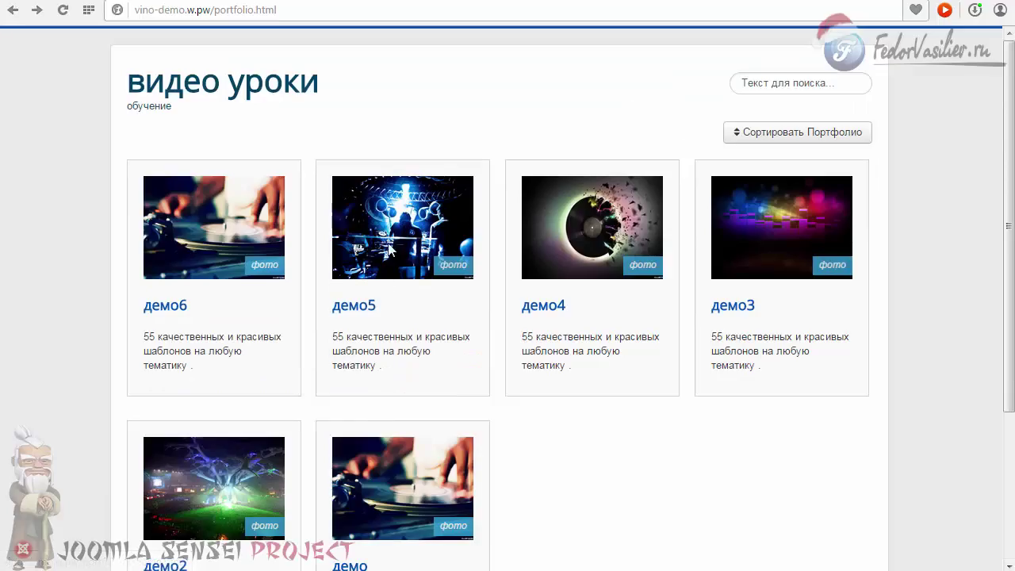
left_click(590, 230)
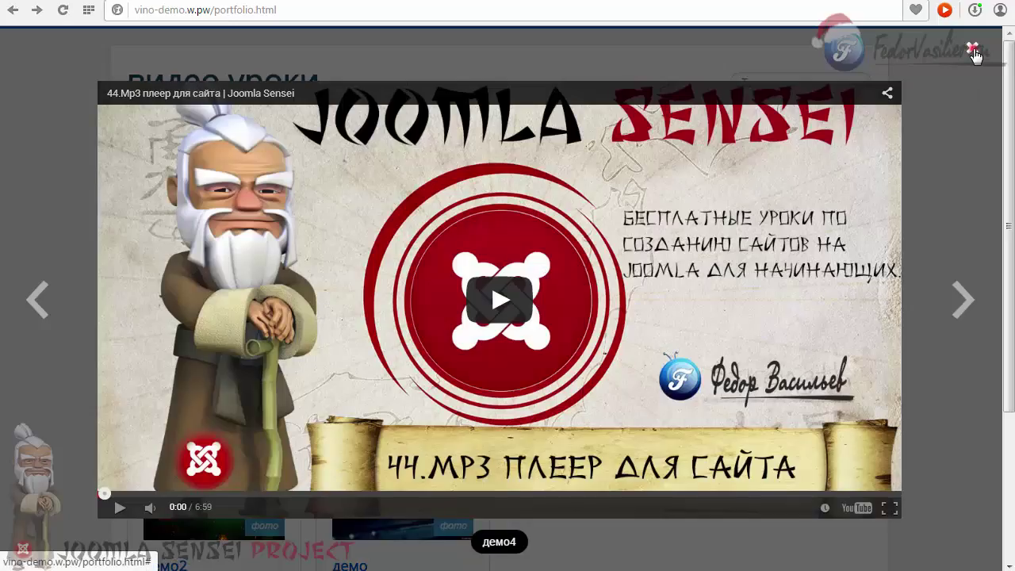
left_click(973, 49)
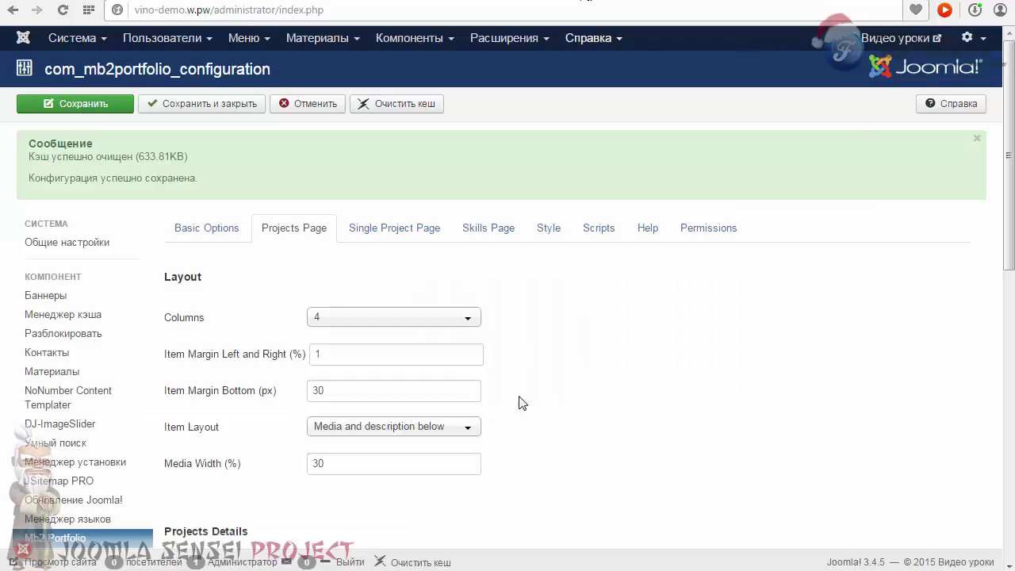
Step: Set Read More Link back to Да and save the component configuration
scroll(521, 404, "down", 10)
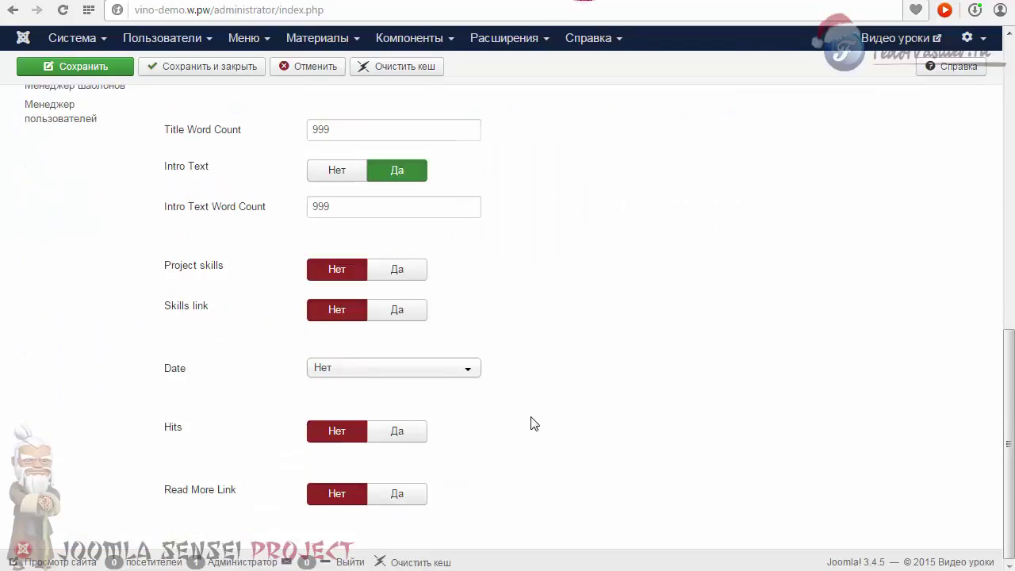
left_click(388, 496)
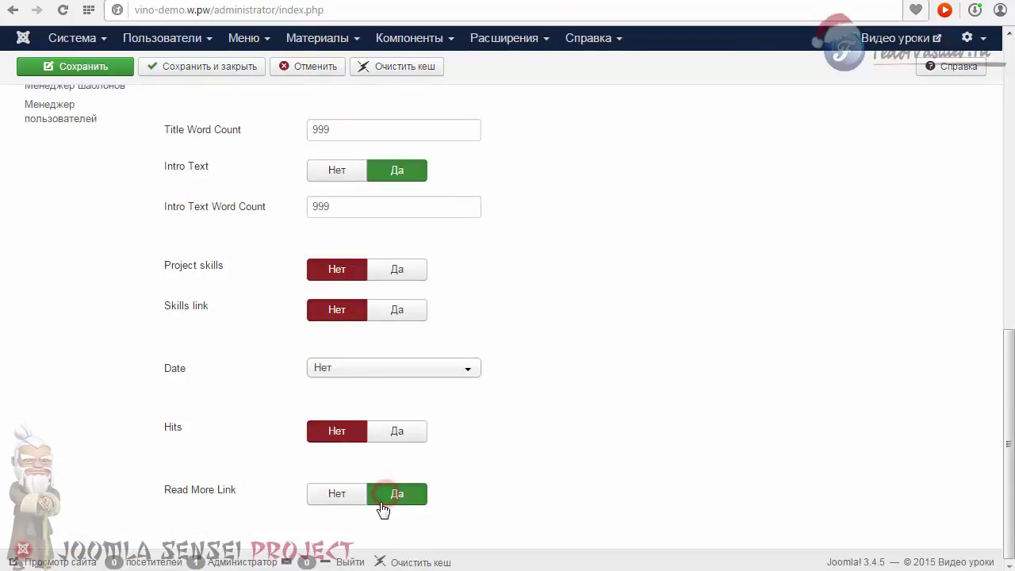
left_click(102, 68)
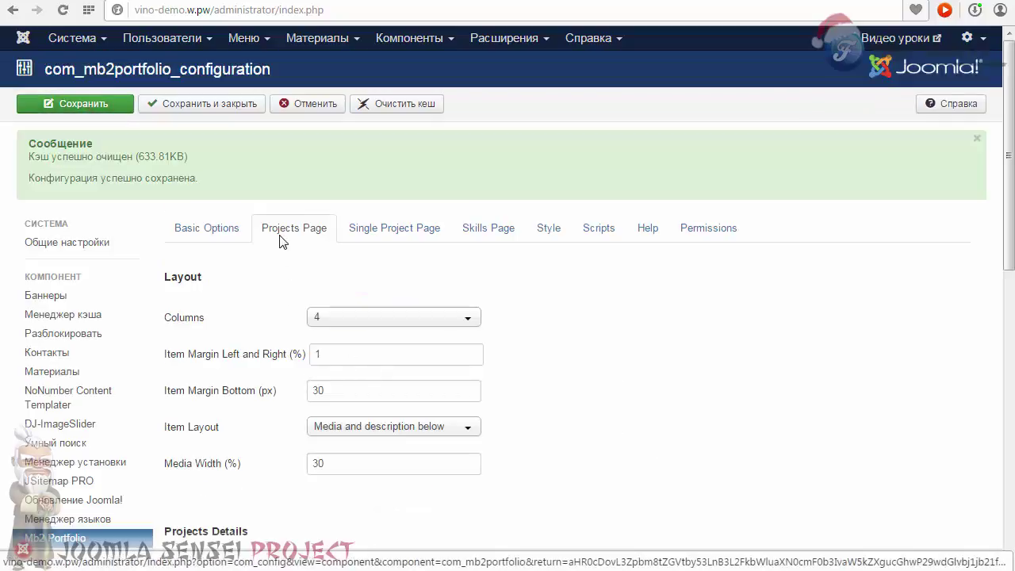
Step: Open the Single Project Page settings and look over the демо6 project's page on the site
left_click(381, 230)
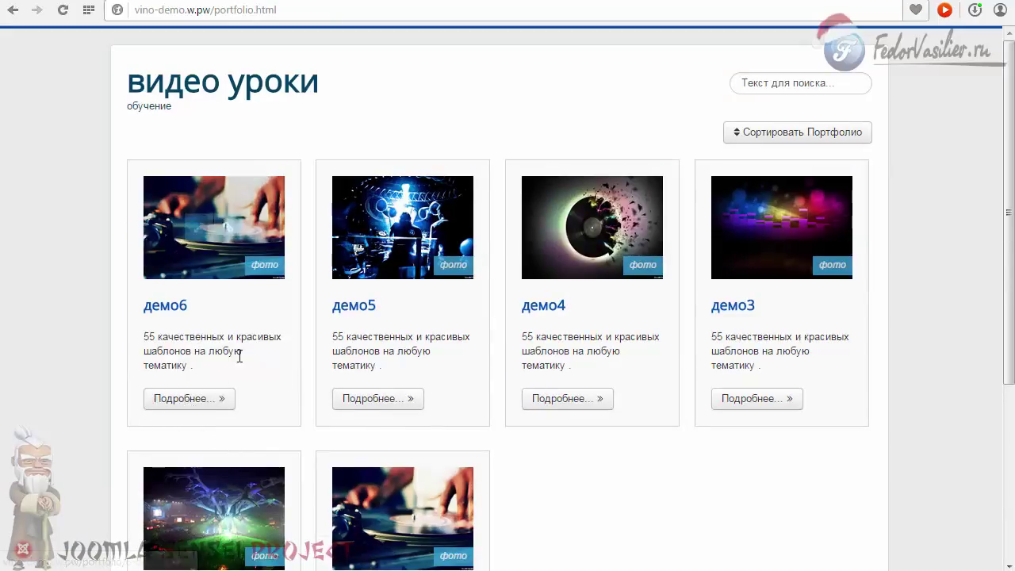
left_click(222, 398)
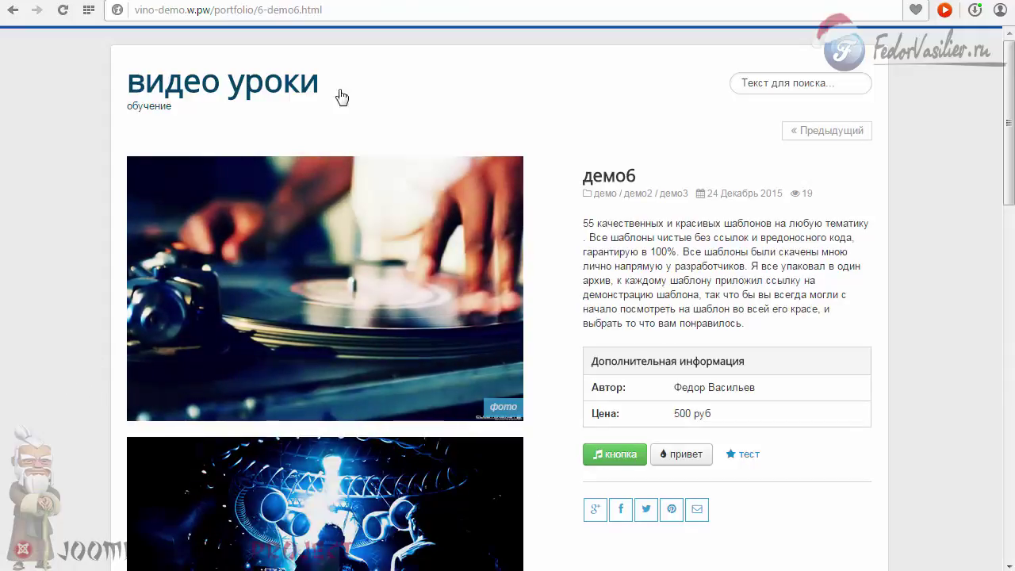
scroll(453, 242, "down", 7)
scroll(453, 242, "down", 3)
scroll(362, 294, "up", 5)
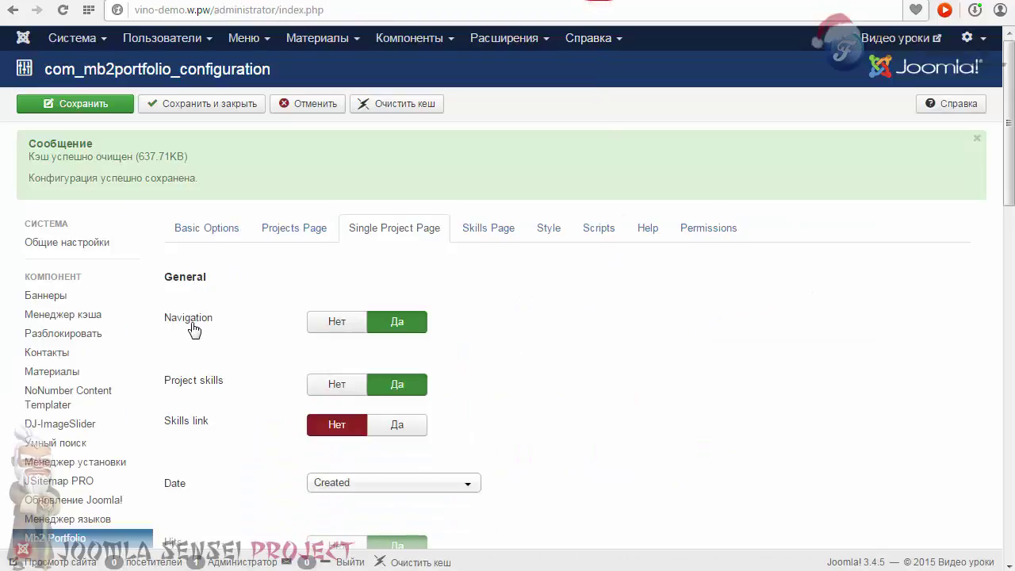
Step: Try Navigation at Нет, check the демо6 project page, and set the option back to Да
left_click(335, 323)
left_click(658, 4)
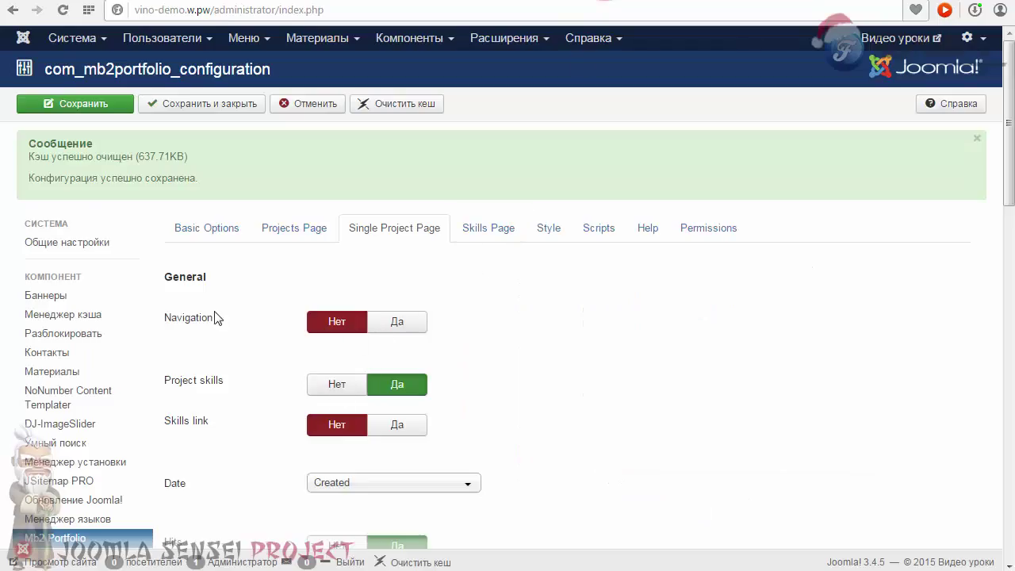
left_click(406, 323)
Step: Read the Project skills hint and find the skills it controls on the демо6 project page
left_click_drag(1008, 151, 1008, 224)
mouse_move(217, 151)
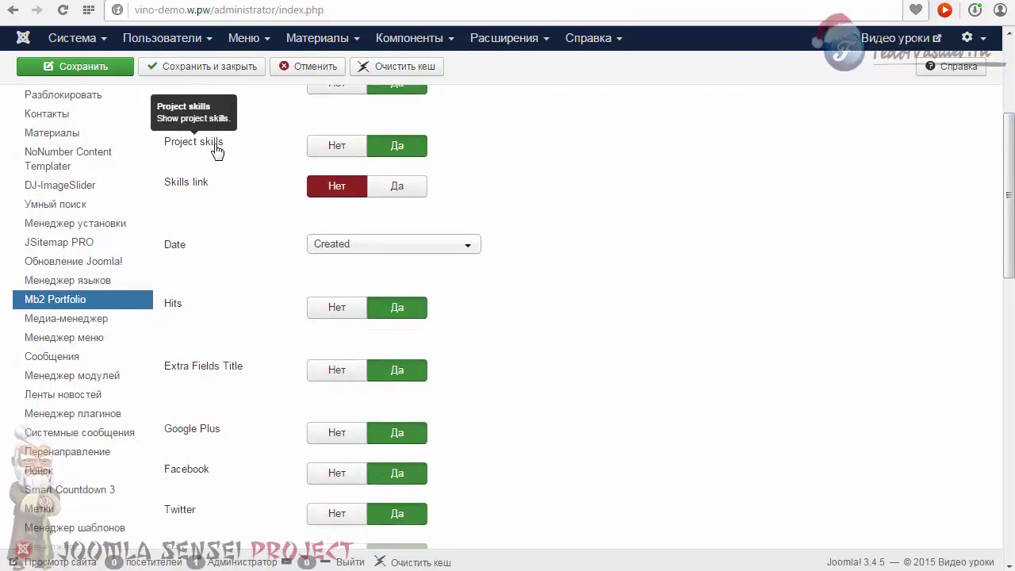
left_click(652, 6)
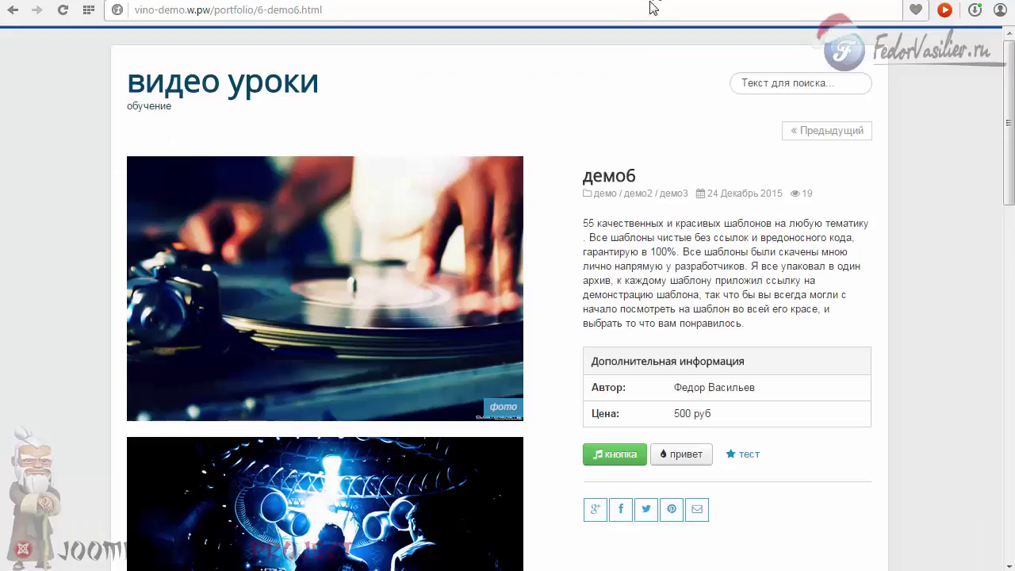
left_click_drag(688, 193, 628, 194)
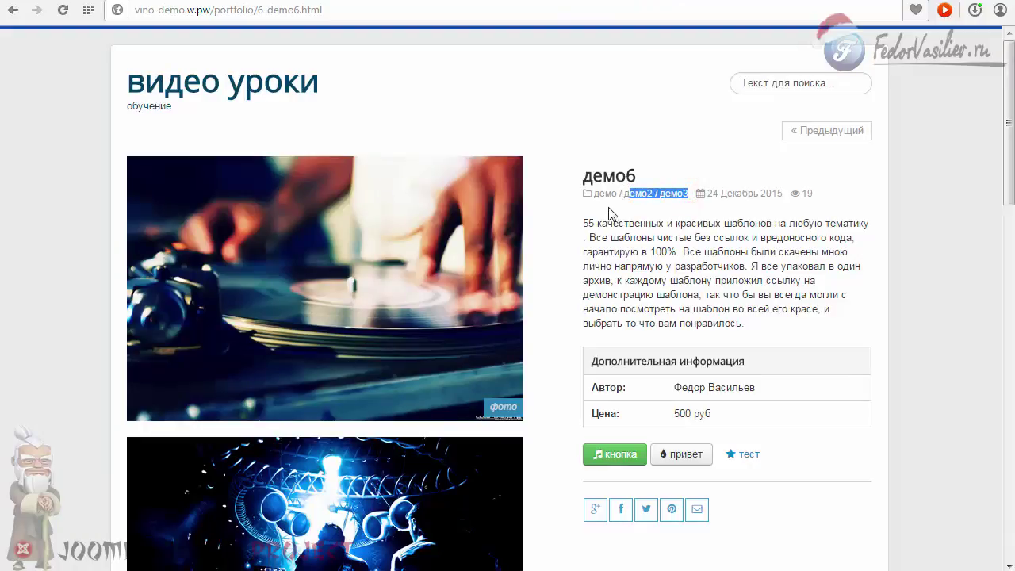
left_click(609, 205)
key("ctrl+Tab")
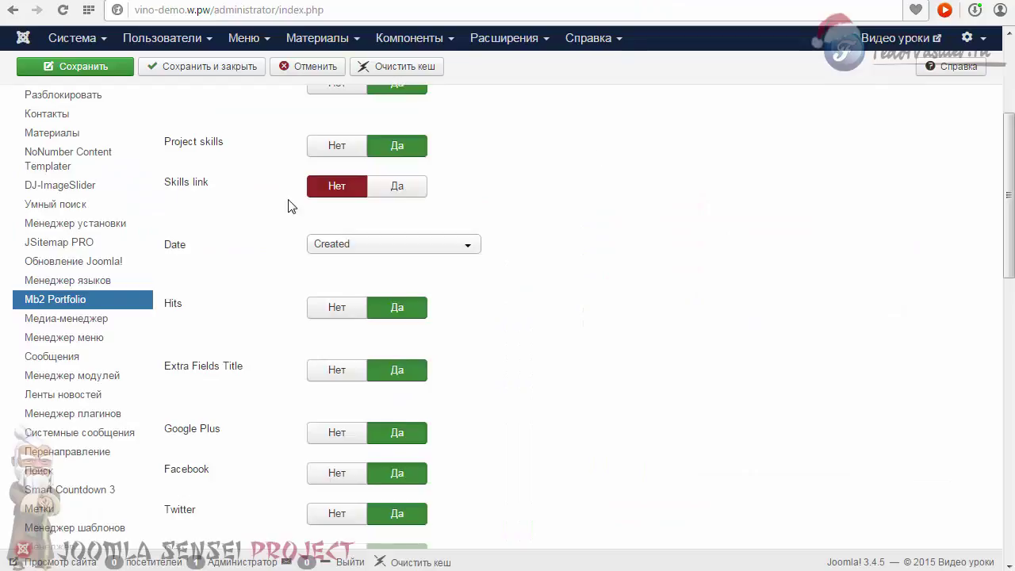
Step: Read the Skills link hint and review the available Date options for single projects without changing them
mouse_move(176, 193)
left_click(334, 247)
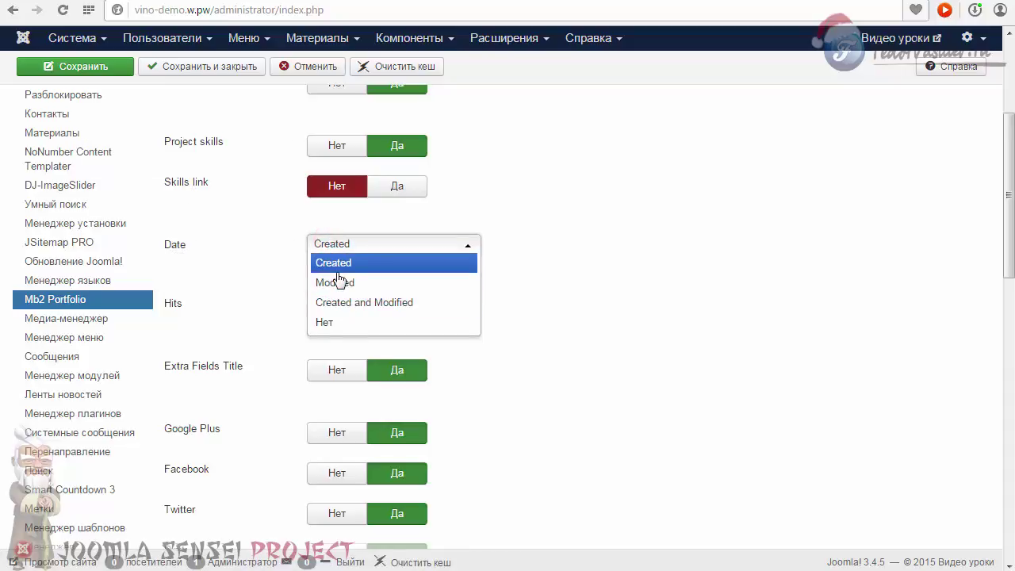
left_click(279, 248)
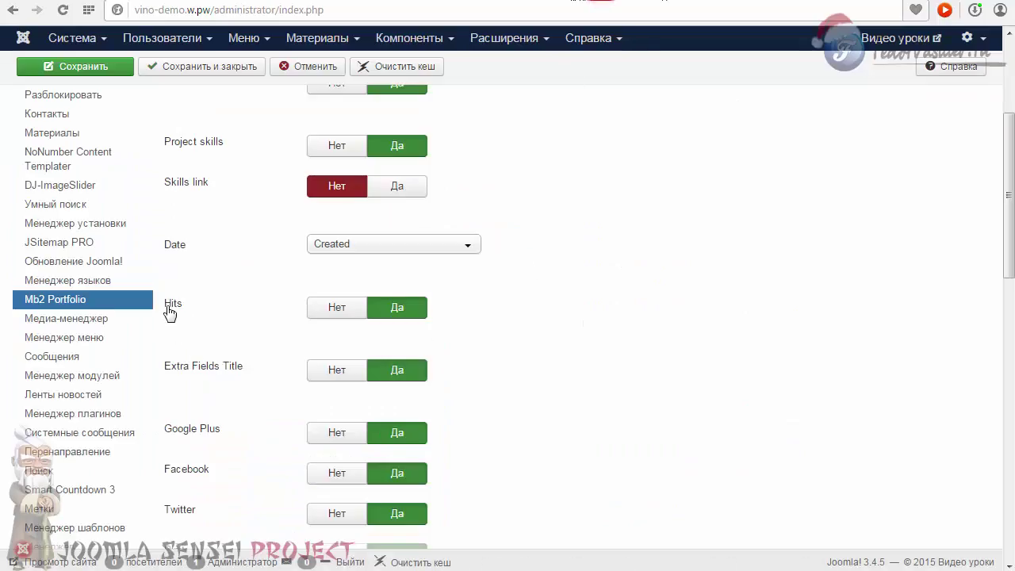
Step: Find the heading controlled by Extra Fields Title on the демо6 project page
scroll(716, 385, "down", 3)
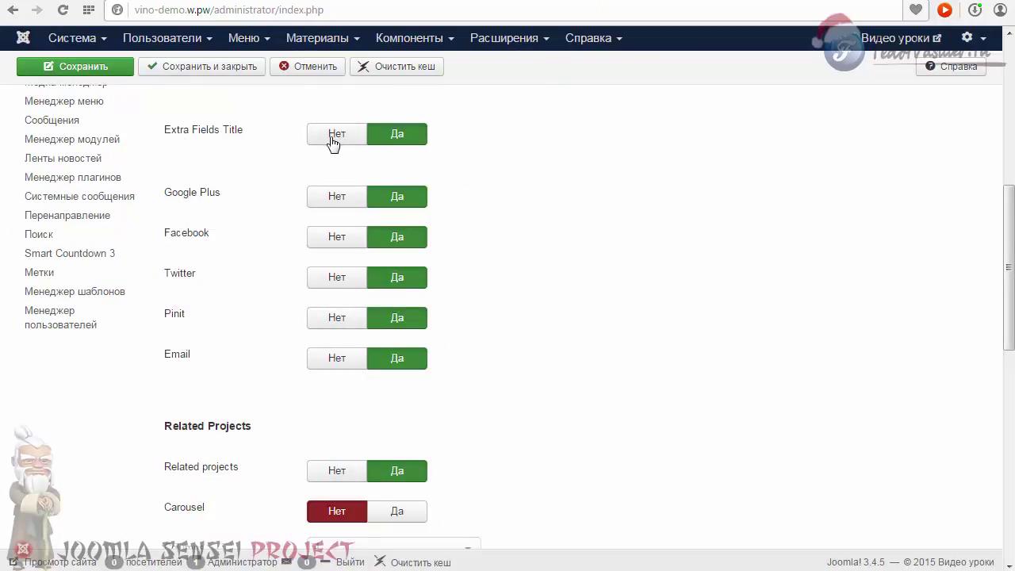
left_click(664, 3)
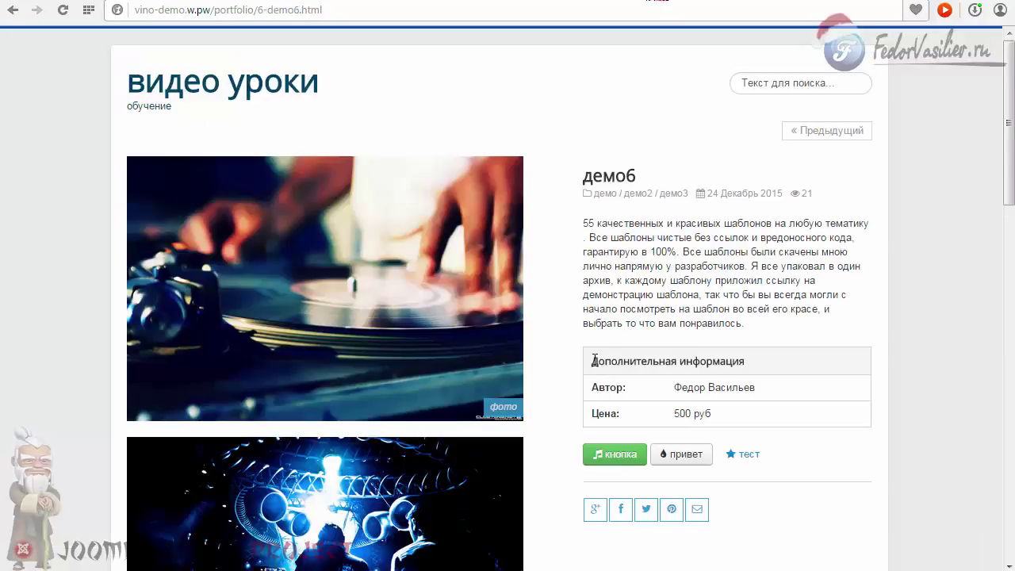
left_click_drag(592, 359, 744, 362)
left_click(612, 365)
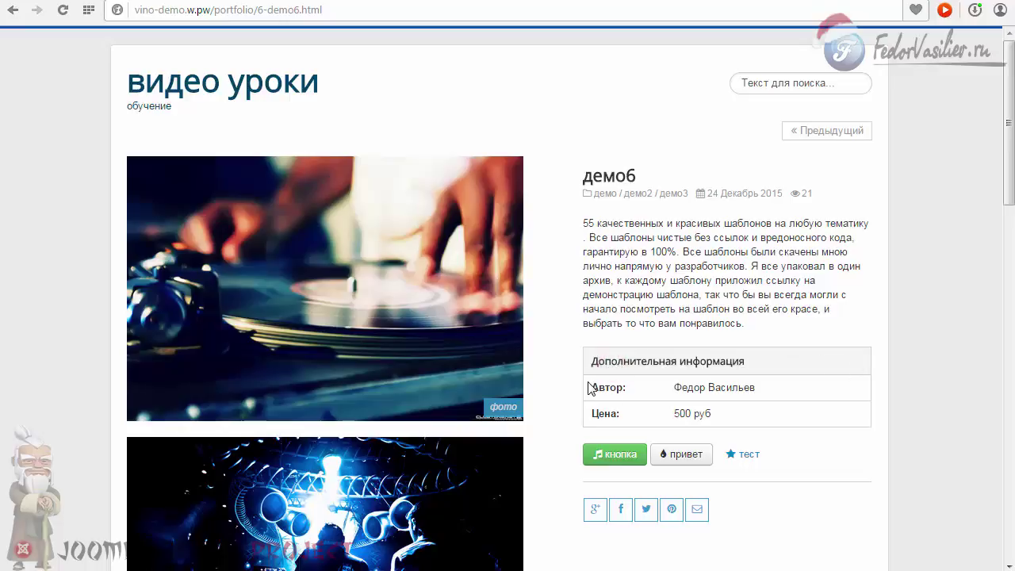
Step: Check the extra fields table on the демо6 project page, then try Extra Fields Title at Нет and set it back to Да
left_click_drag(591, 386, 780, 418)
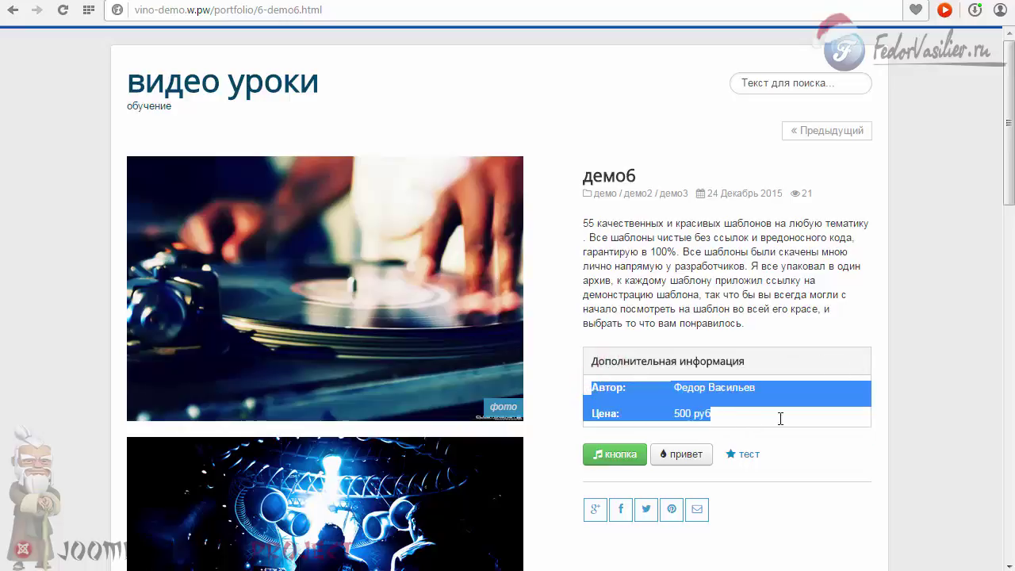
left_click(763, 410)
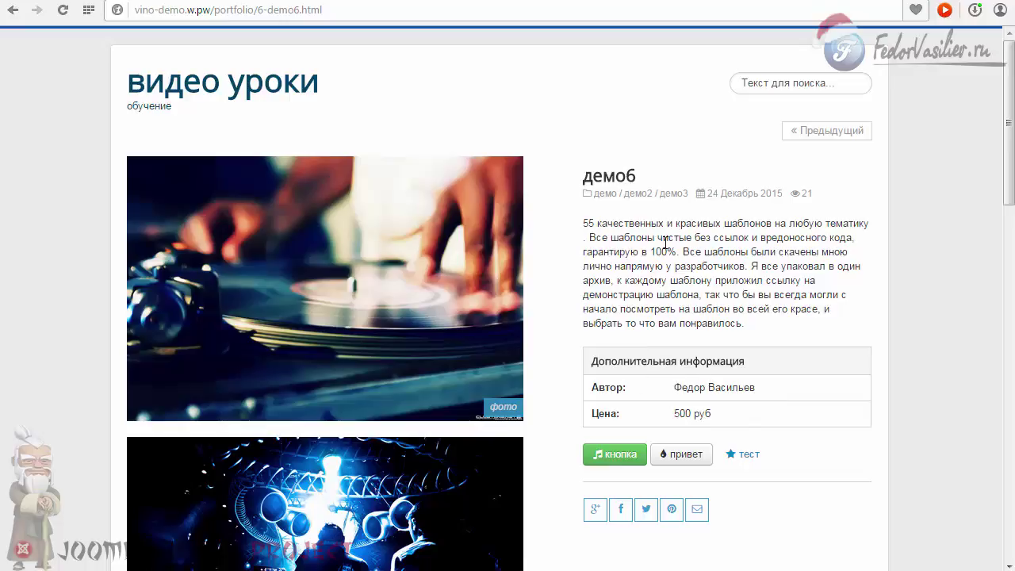
key("ctrl+Tab")
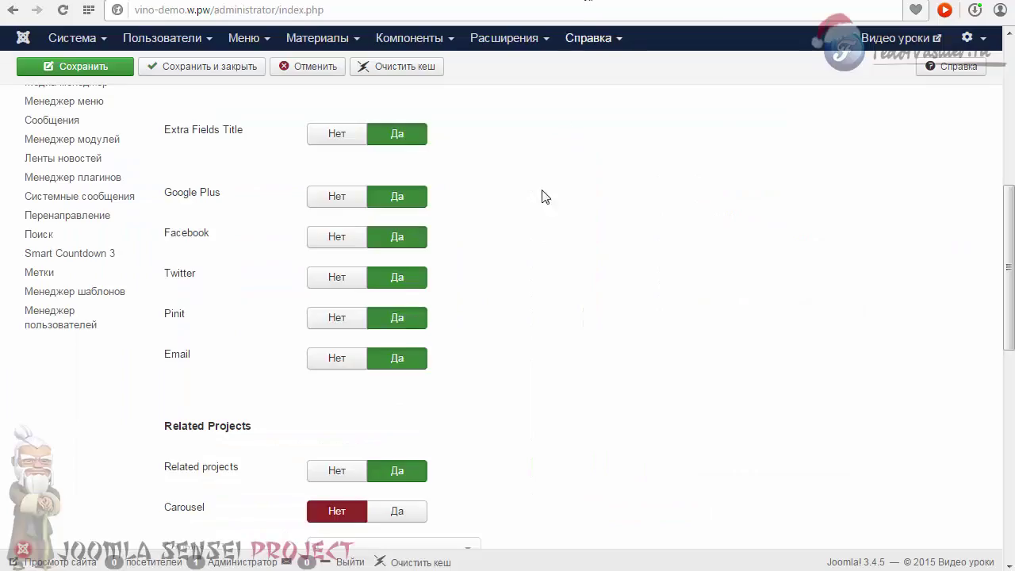
left_click(330, 136)
left_click(383, 131)
Step: Set the Email sharing option to Нет and find the icon it controls on the демо6 project page
double_click(211, 193)
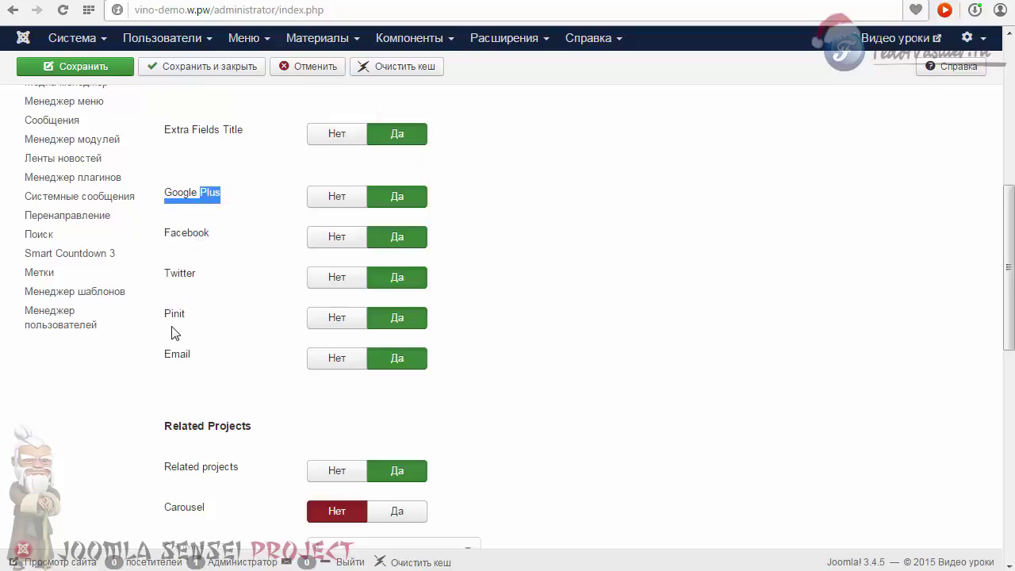
left_click(334, 361)
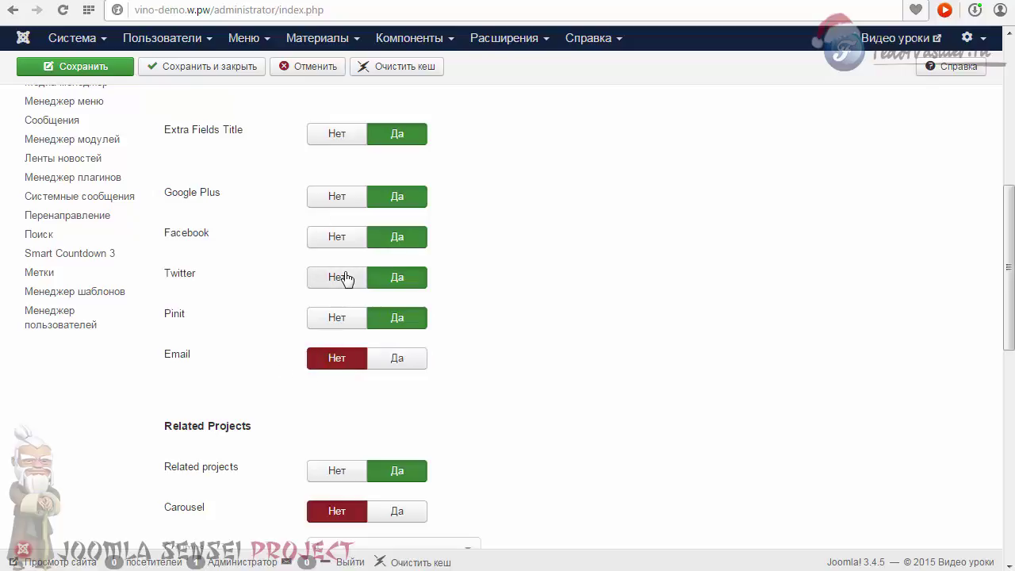
left_click(650, 2)
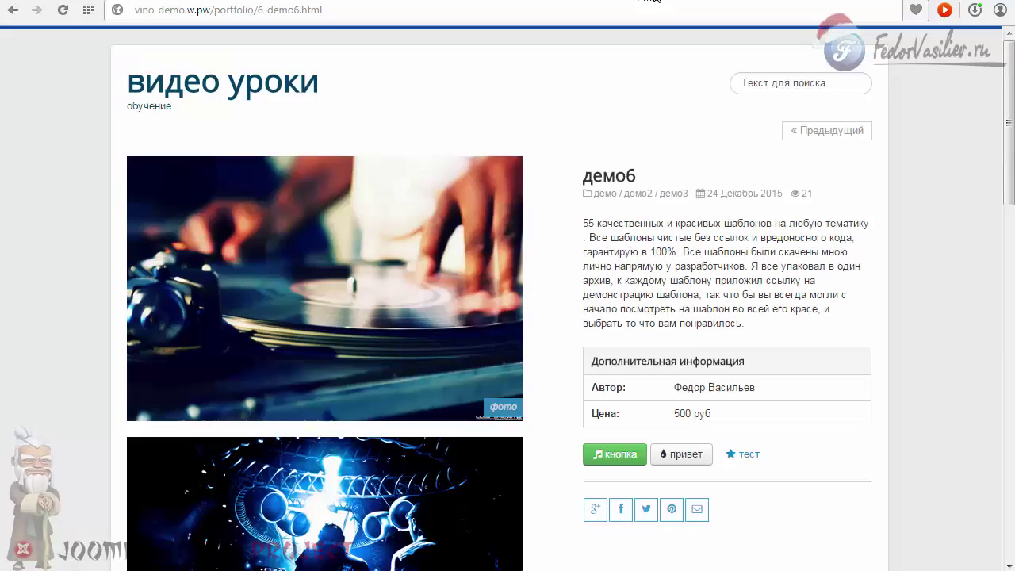
scroll(578, 342, "down", 3)
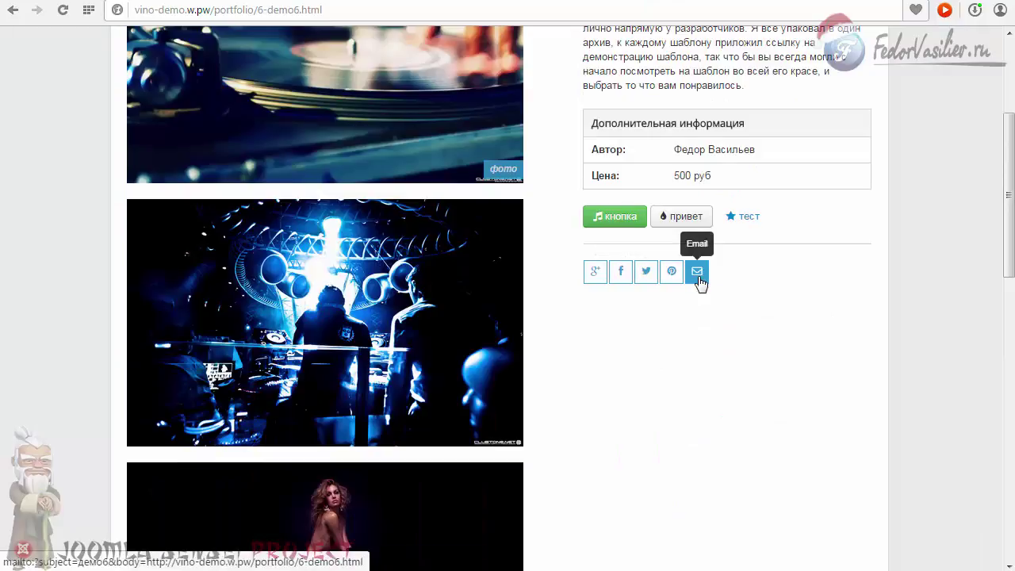
left_click(584, 3)
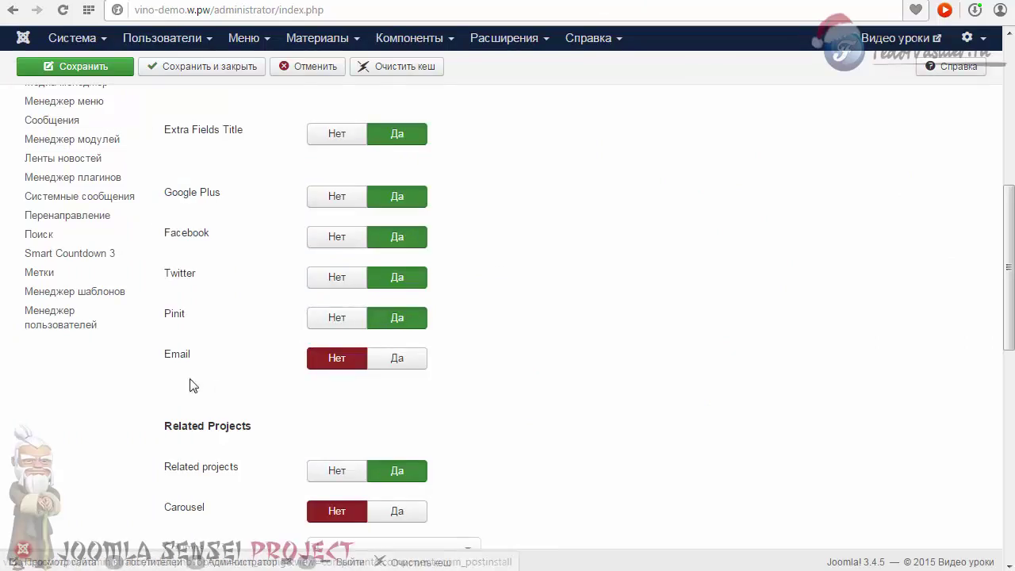
Step: Review the Related Projects section of the single project settings
scroll(181, 362, "down", 3)
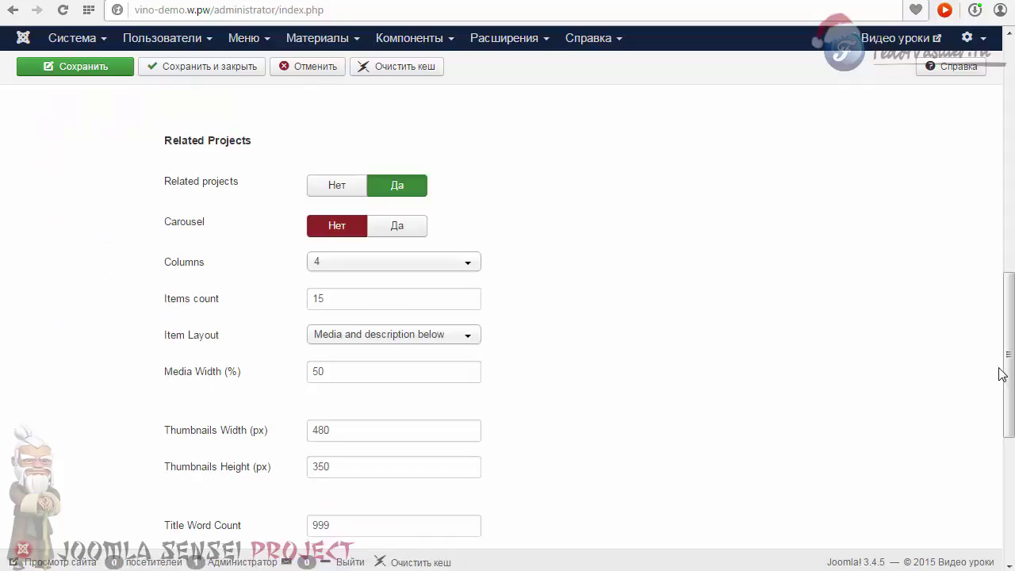
scroll(1001, 375, "up", 2)
scroll(1001, 374, "down", 2)
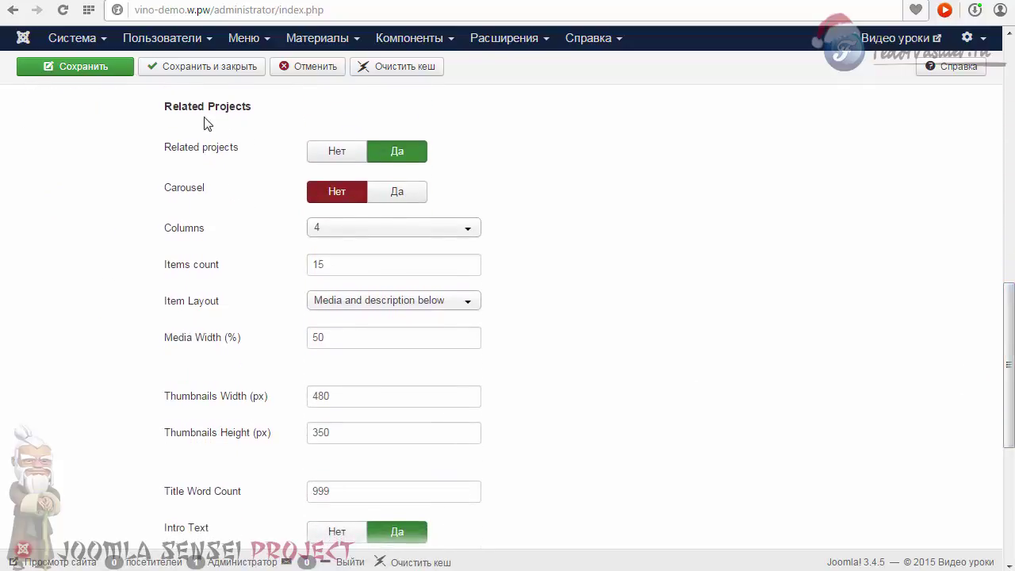
triple_click(256, 106)
left_click_drag(1007, 315, 1010, 349)
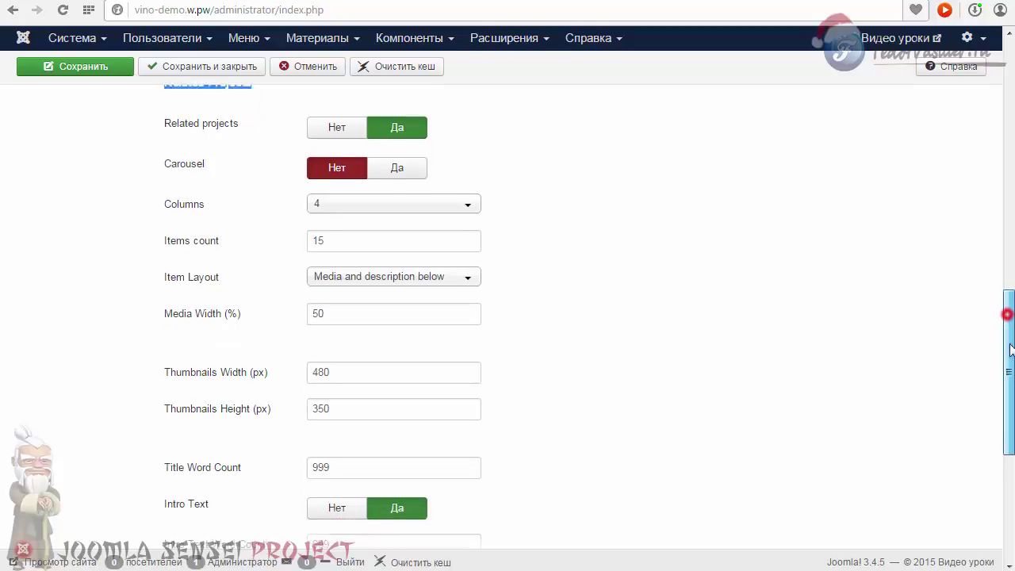
scroll(1009, 349, "down", 4)
scroll(985, 351, "up", 2)
Step: Find the Связанные проекты block below the images on the демо6 project page
left_click(678, 0)
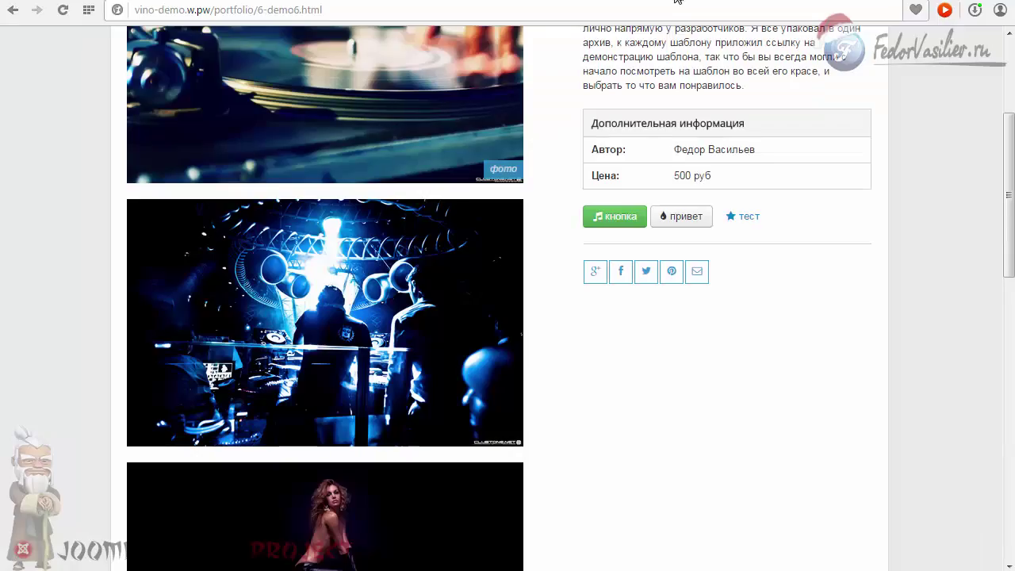
scroll(639, 177, "down", 8)
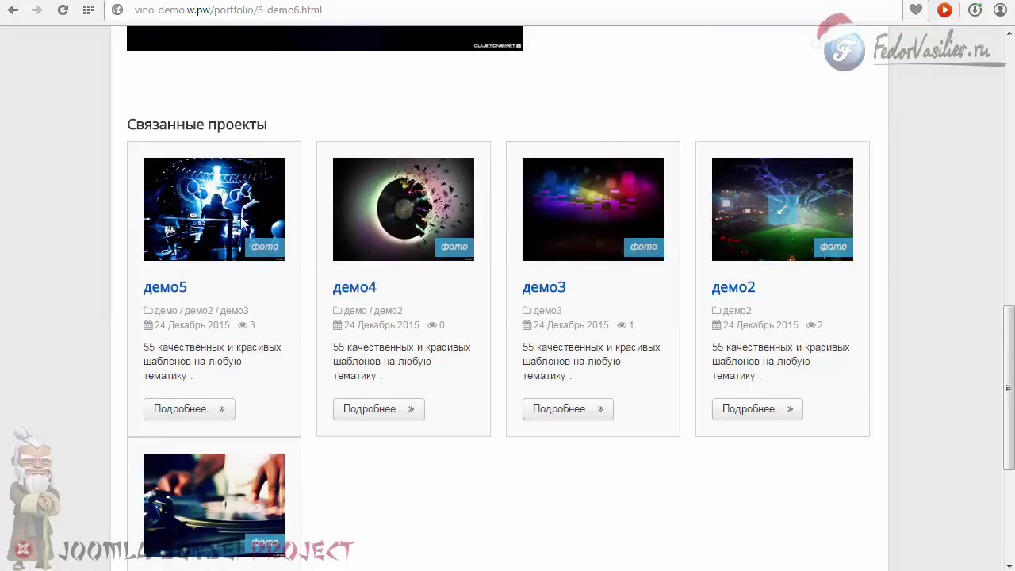
scroll(219, 238, "up", 12)
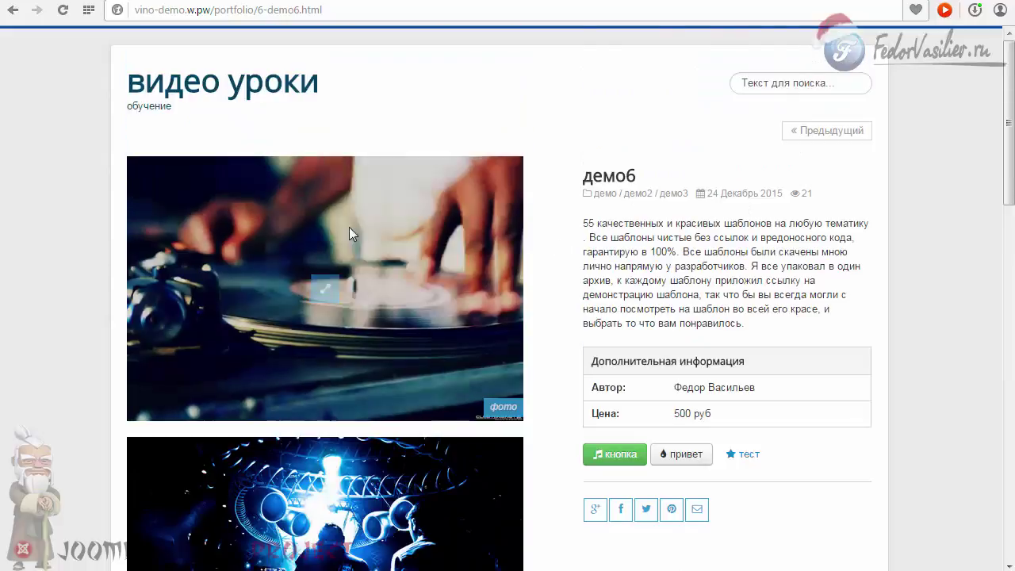
scroll(349, 227, "down", 10)
scroll(547, 103, "up", 2)
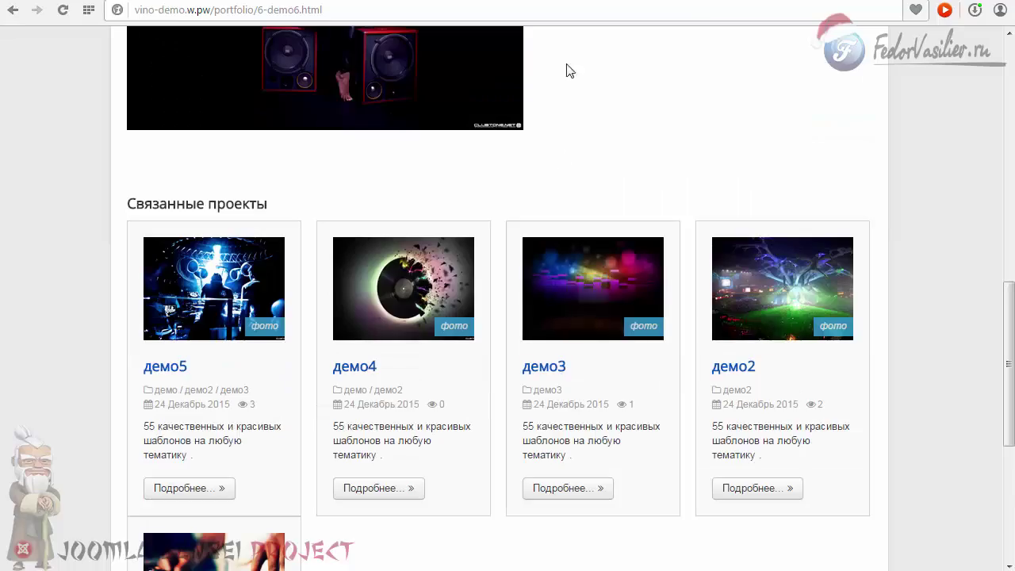
Step: Try Related projects at Нет, save, check the reloaded демо6 project page, and set the option back to Да
key("ctrl+Tab")
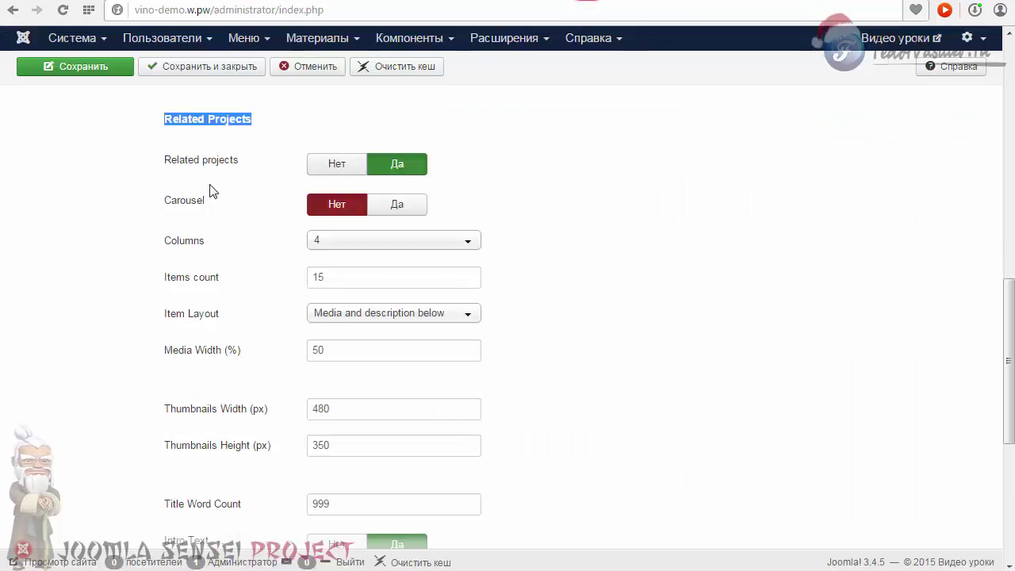
left_click(336, 167)
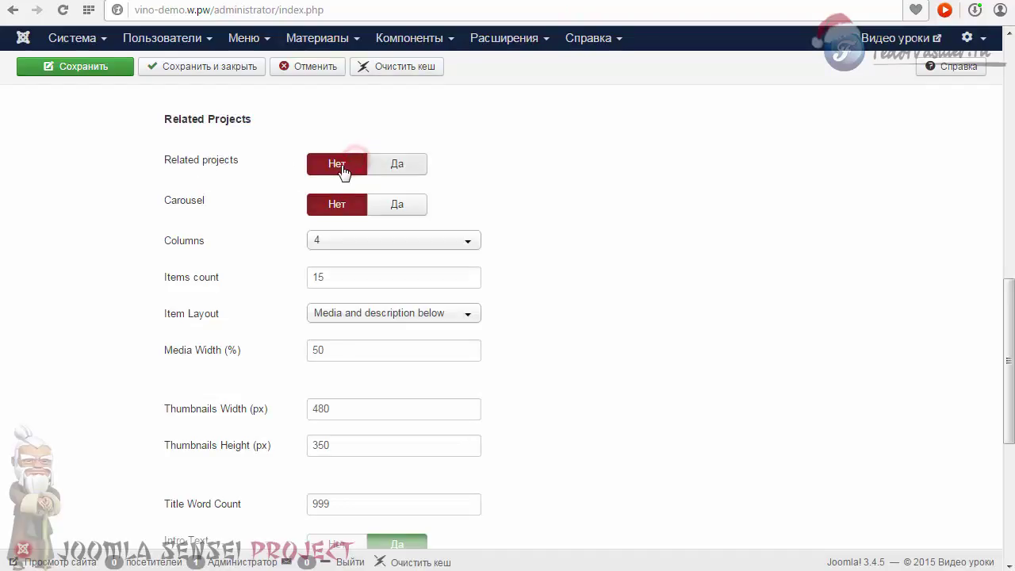
left_click(87, 67)
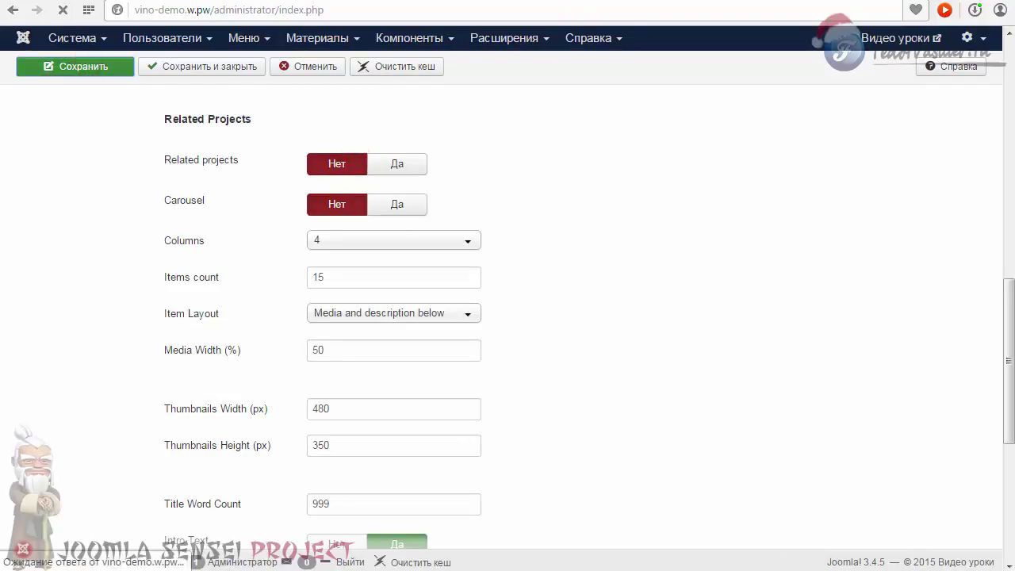
key("ctrl+Tab")
key("F5")
scroll(793, 356, "down", 6)
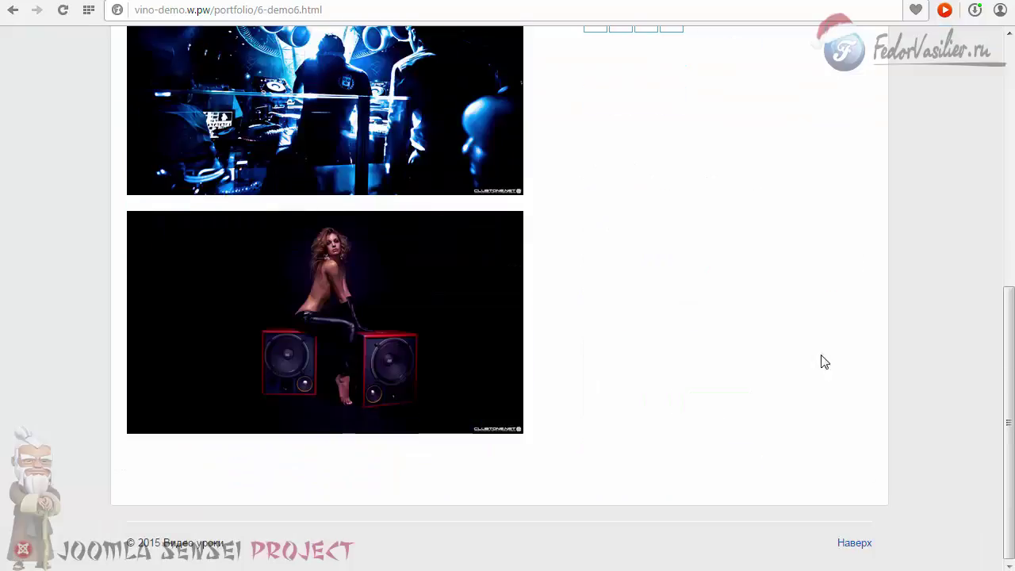
left_click(600, 1)
scroll(541, 243, "down", 9)
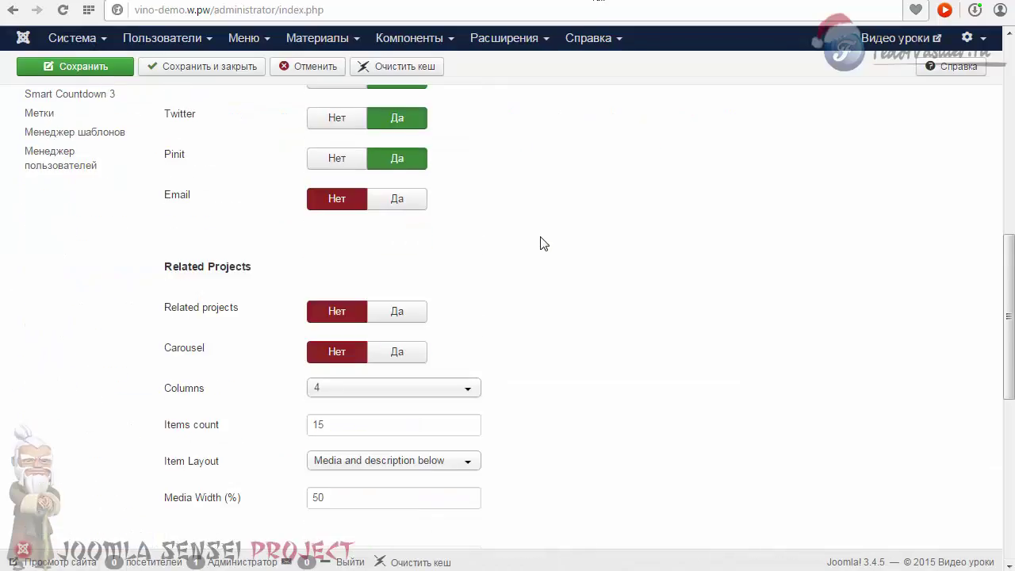
scroll(541, 243, "down", 3)
scroll(541, 243, "up", 2)
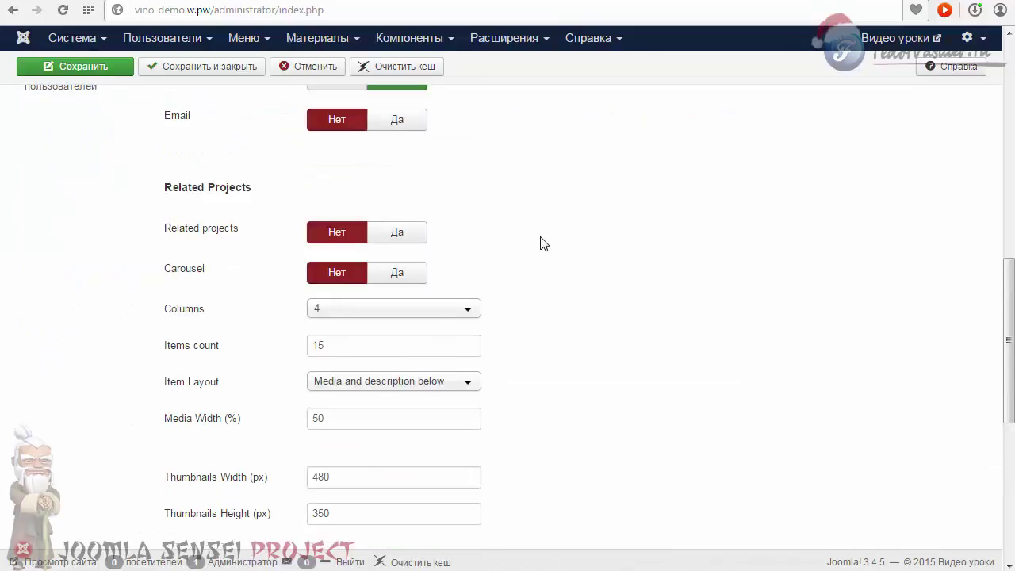
left_click(383, 234)
Step: Set Carousel to Да for the related projects, keep Columns at 4, and save the settings
scroll(778, 293, "down", 2)
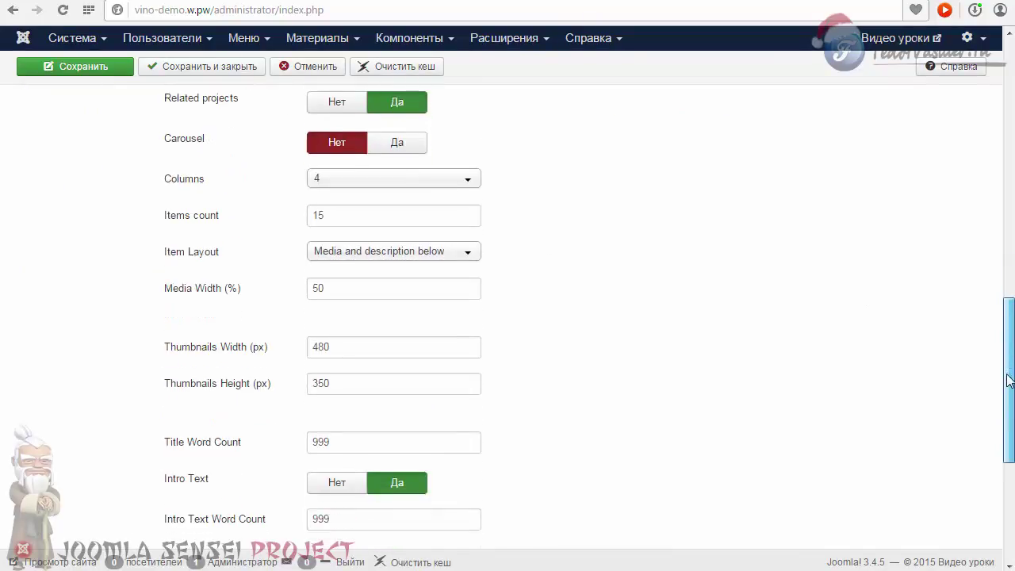
left_click(390, 150)
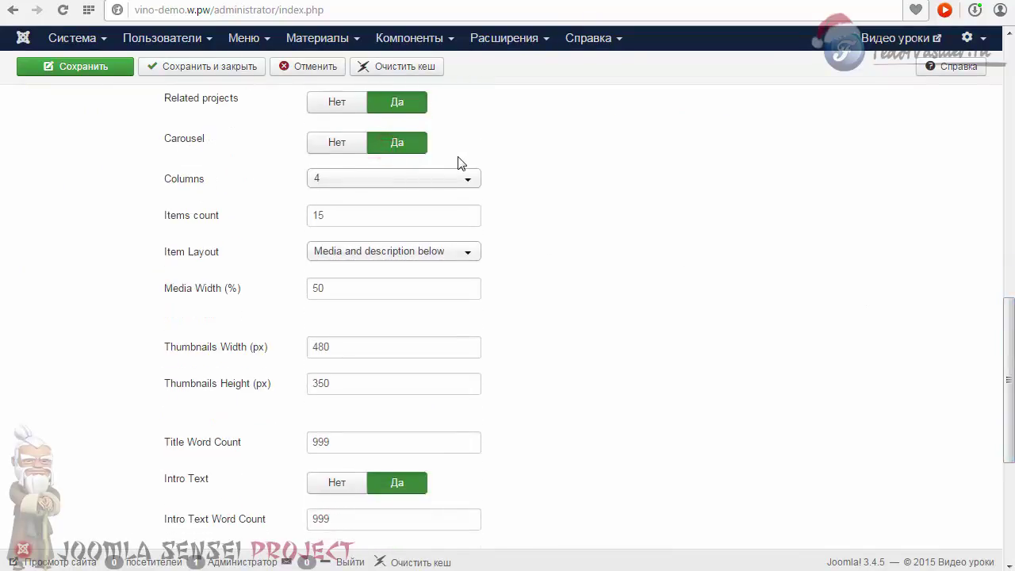
left_click(351, 180)
left_click(351, 179)
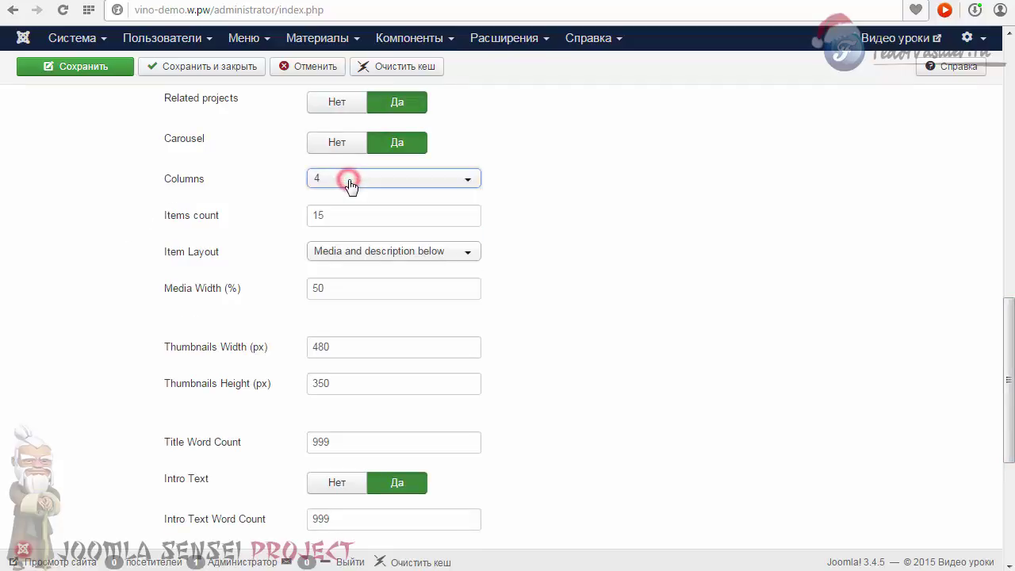
left_click(86, 68)
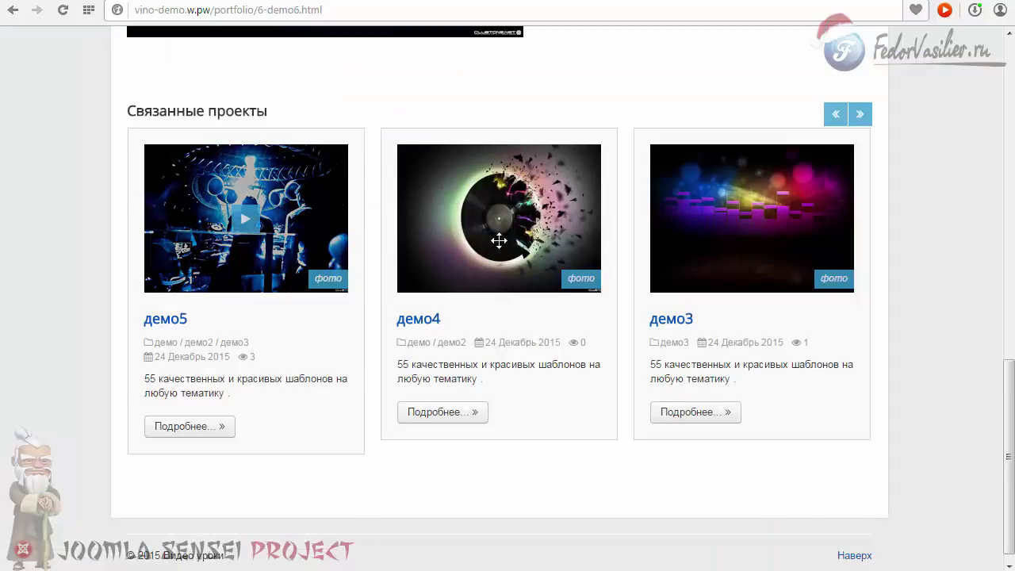
Step: Browse forward through the related projects carousel on the демо6 project page
left_click(860, 117)
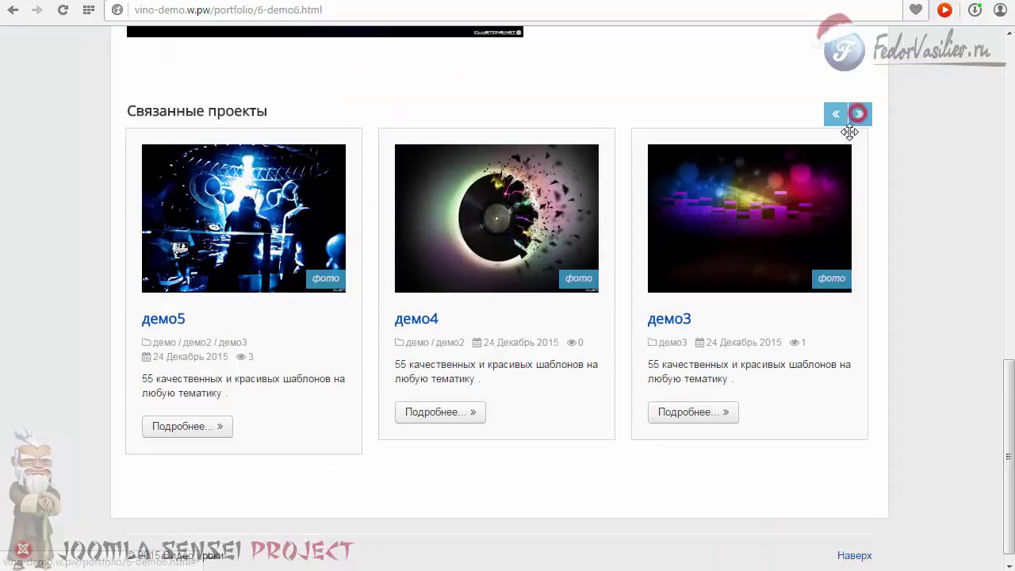
left_click(860, 116)
scroll(530, 146, "up", 1)
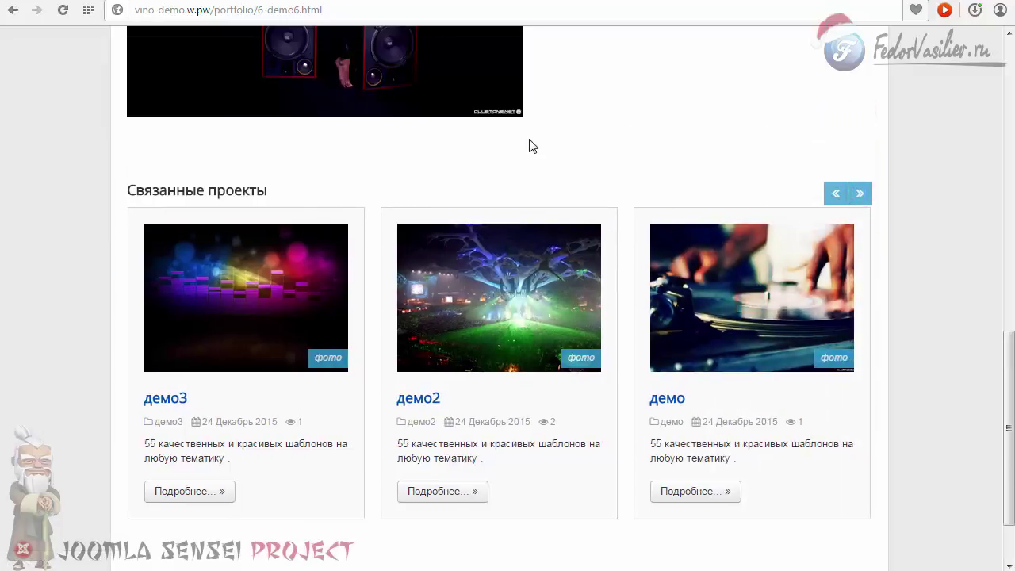
scroll(702, 190, "up", 6)
scroll(701, 187, "down", 7)
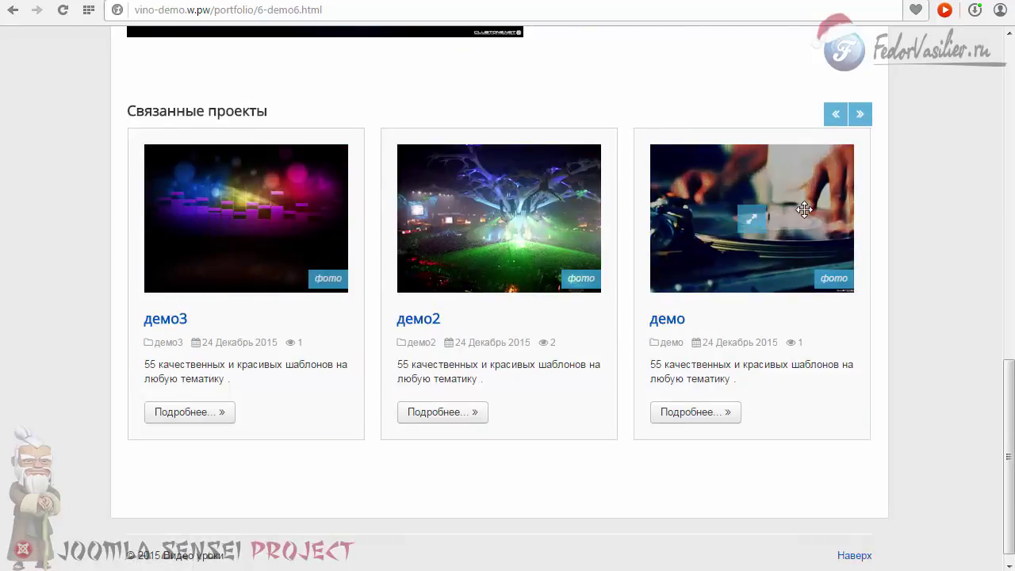
scroll(853, 210, "up", 3)
scroll(809, 215, "down", 3)
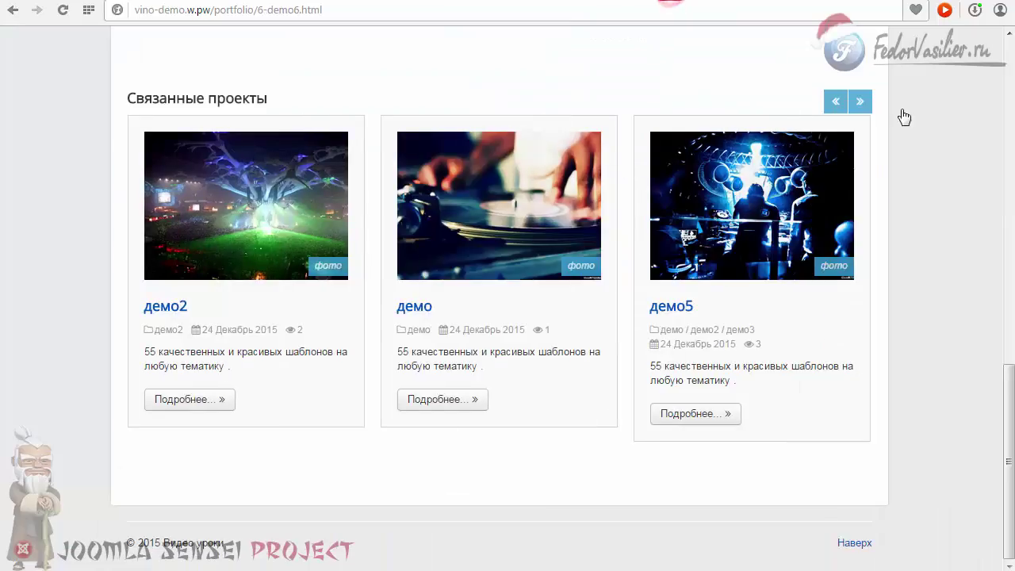
left_click(861, 103)
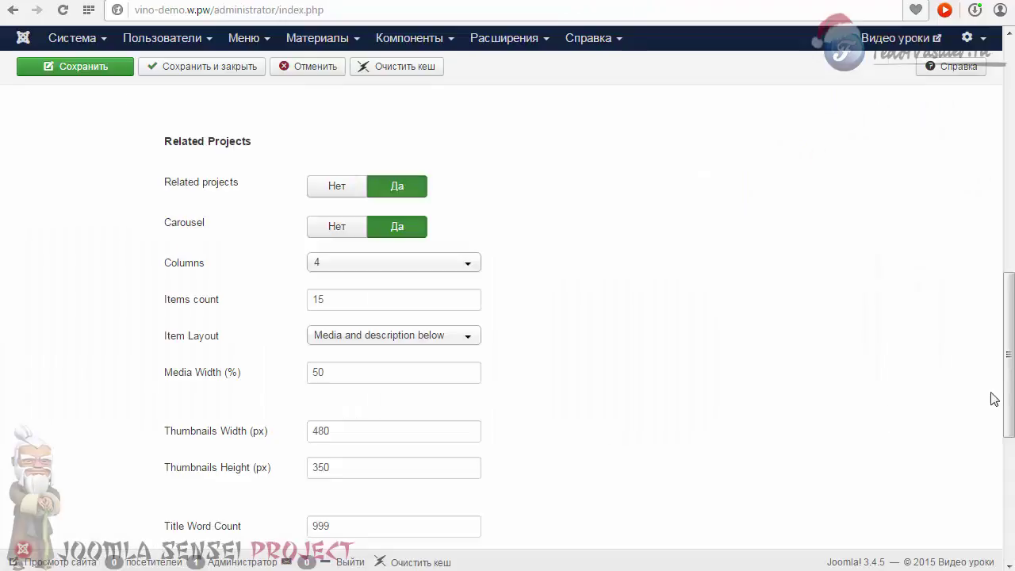
Step: Review the related projects' Item Layout choices, thumbnail width and height, and Title Word Count without changing them
left_click_drag(1001, 383, 1012, 446)
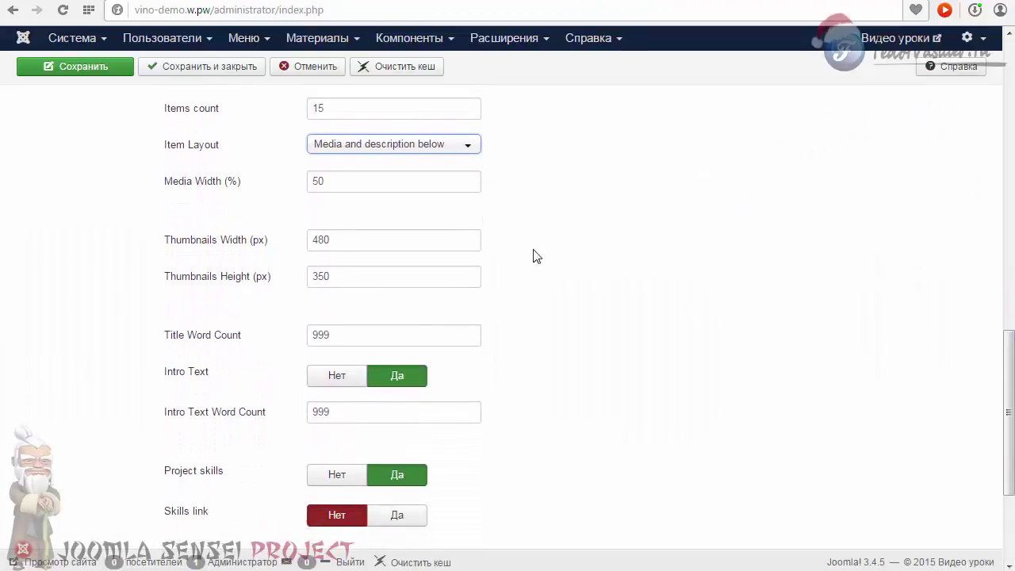
left_click(458, 146)
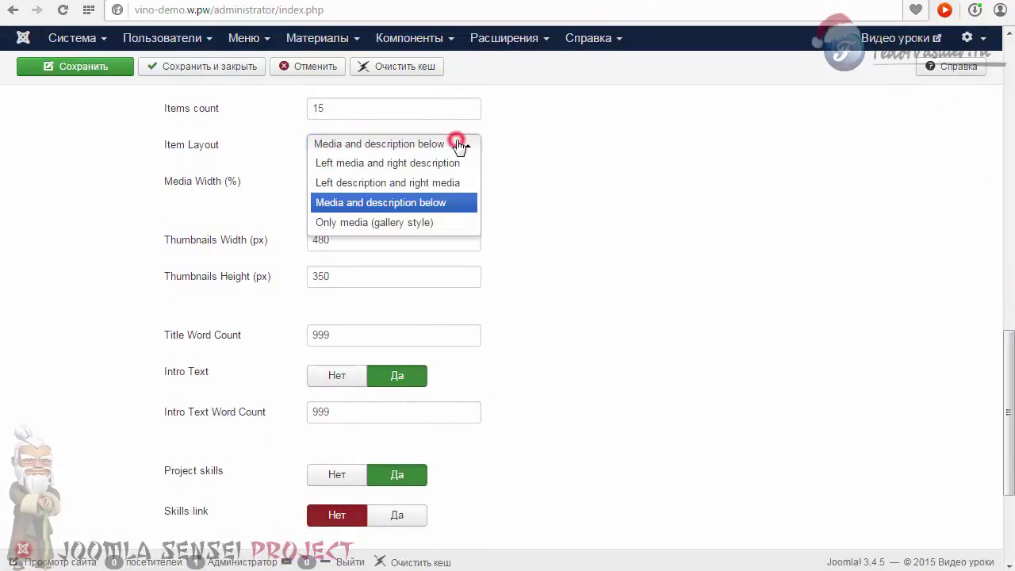
left_click(349, 147)
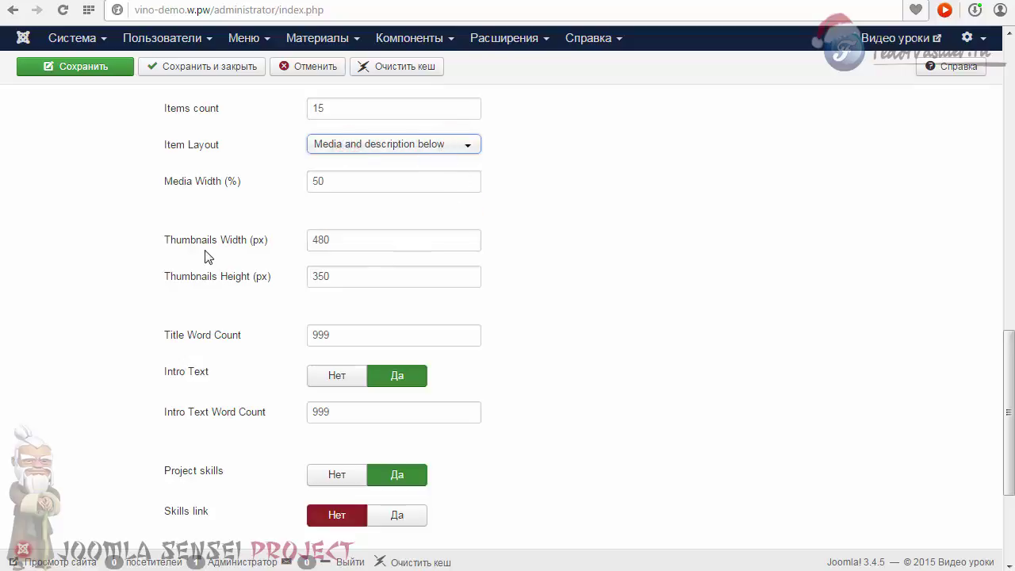
double_click(349, 239)
double_click(350, 275)
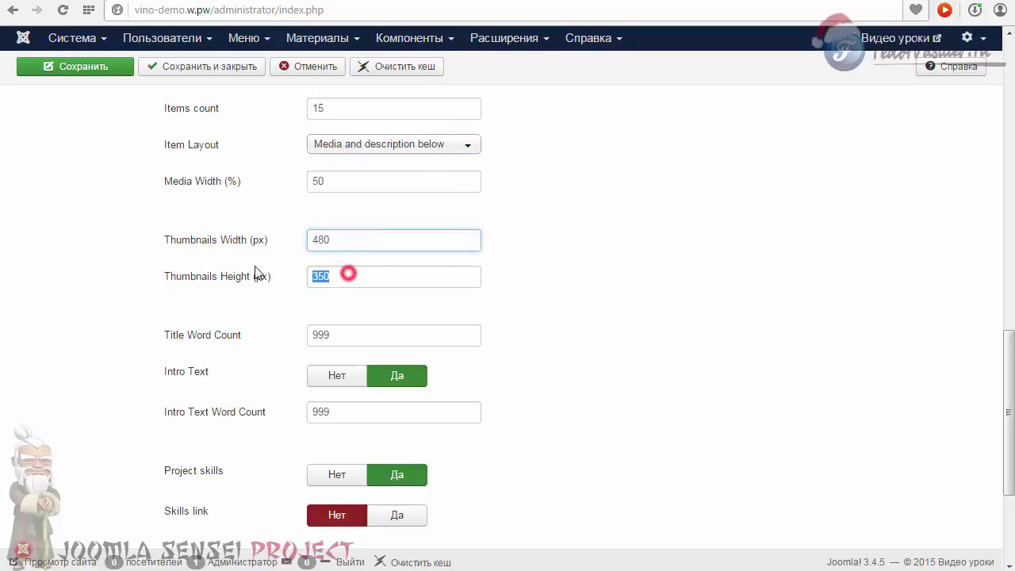
double_click(360, 335)
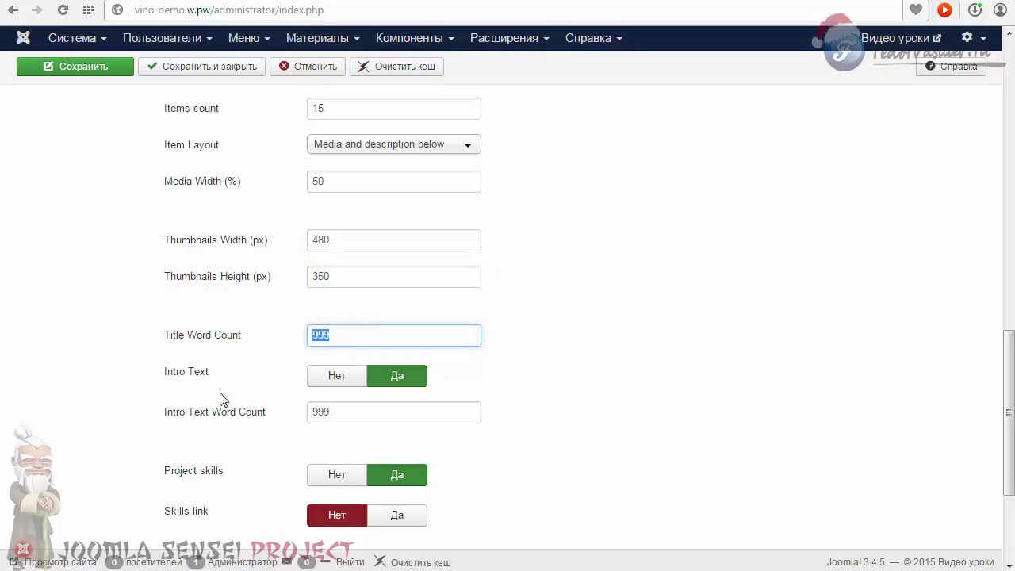
Step: Review the remaining related projects options down to Read More Link and compare them with the related projects cards on the демо6 page
scroll(264, 396, "down", 3)
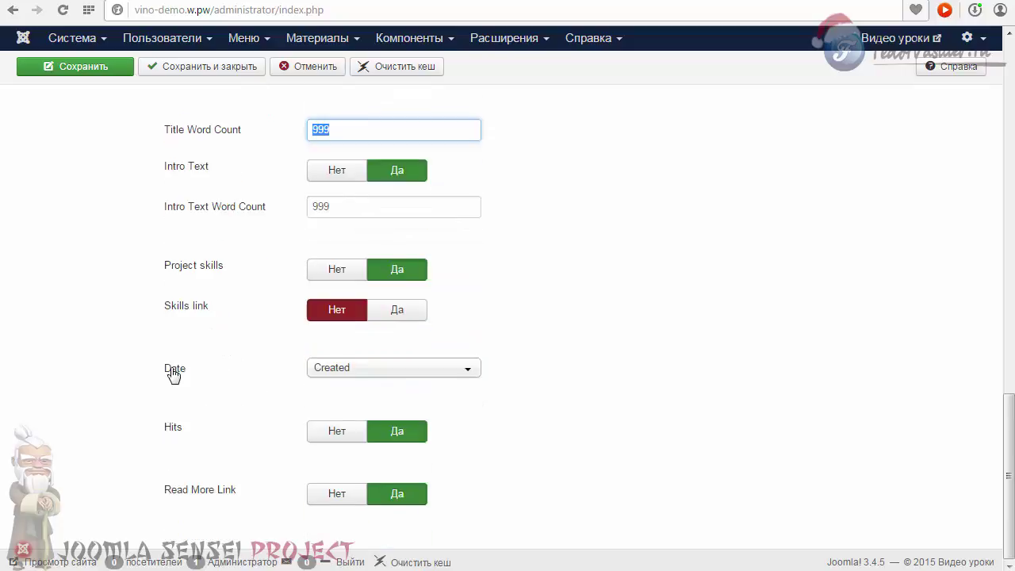
left_click_drag(269, 497, 168, 498)
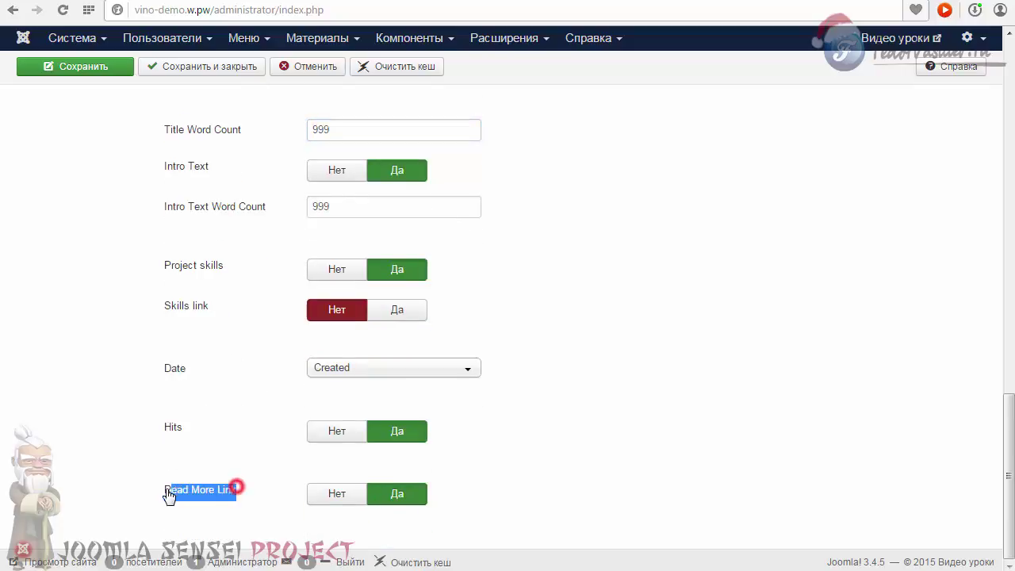
left_click(163, 495)
triple_click(169, 497)
left_click(165, 490)
triple_click(164, 490)
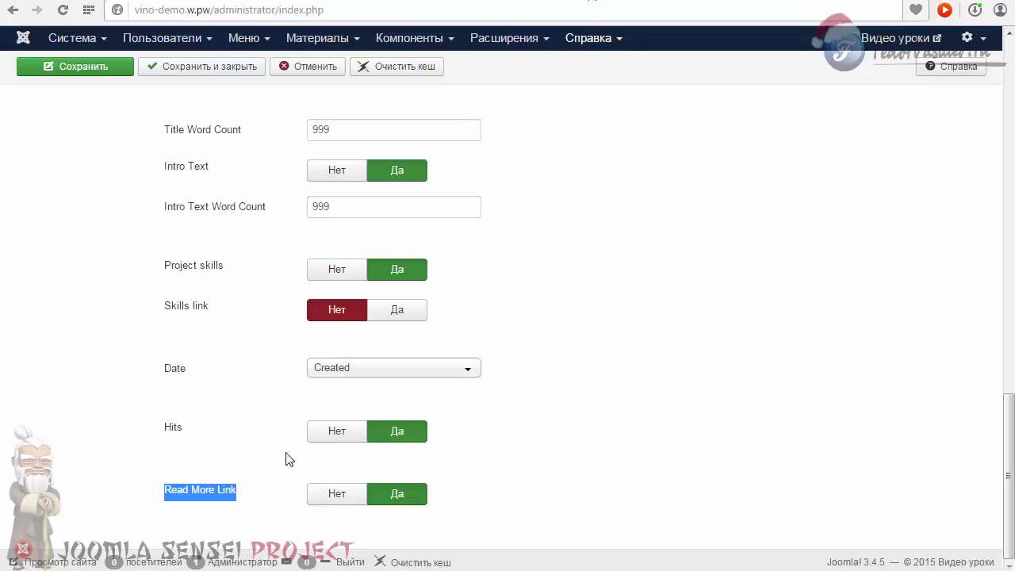
scroll(294, 420, "up", 2)
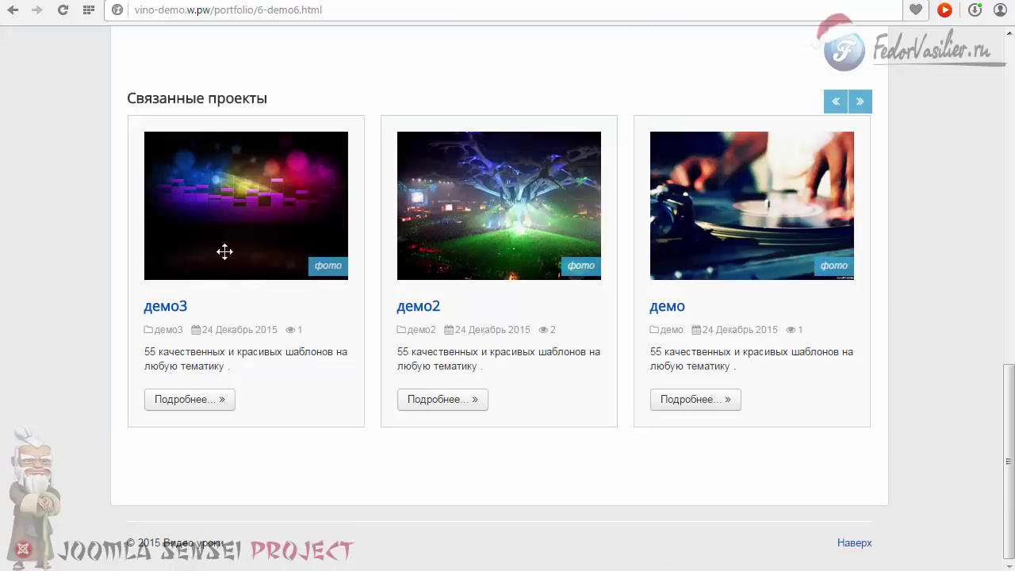
scroll(159, 262, "up", 1)
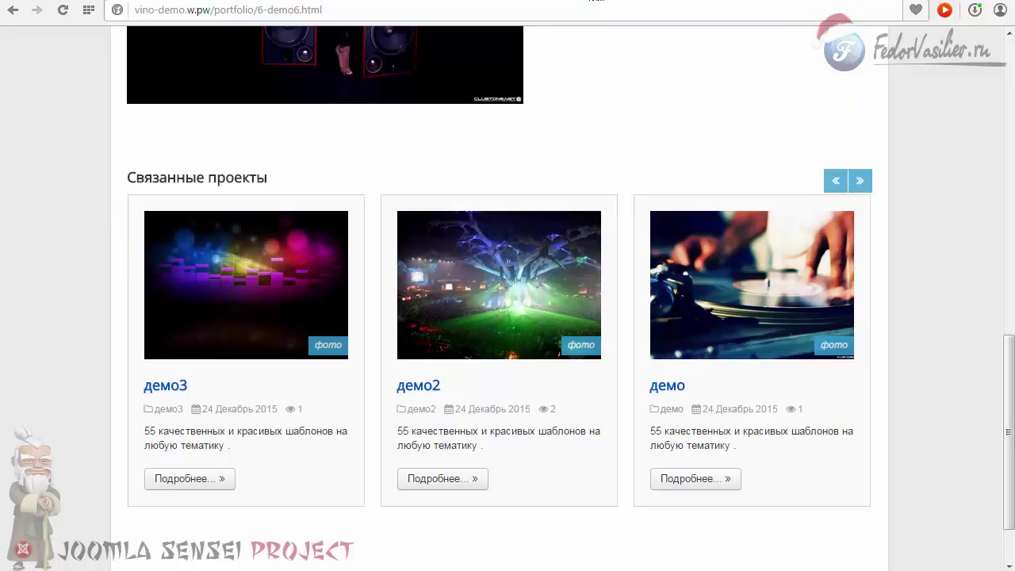
key("ctrl+Tab")
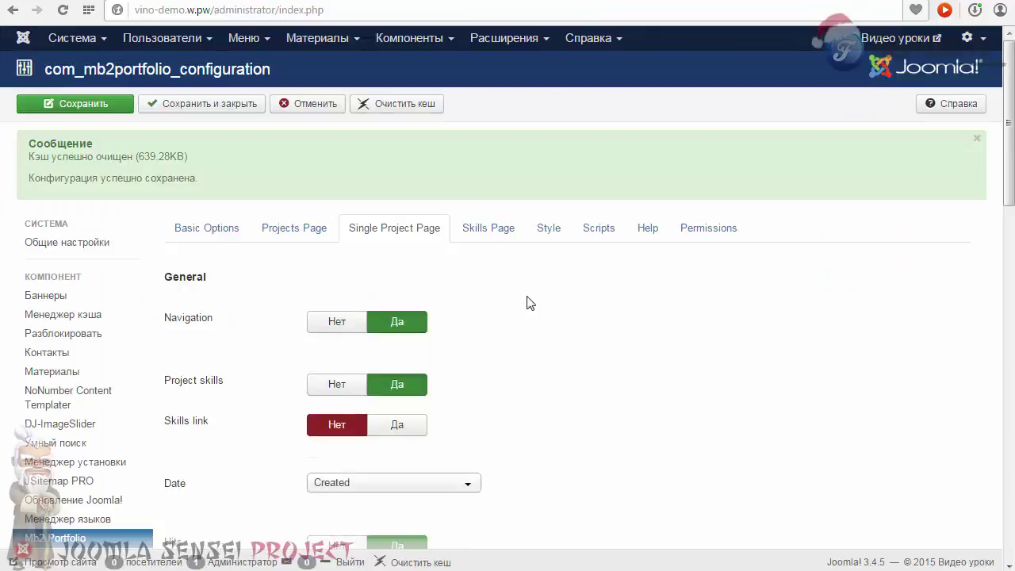
Step: Open the Skills Page settings and review the Columns, Item Layout and Media Width options without changing them
left_click(479, 230)
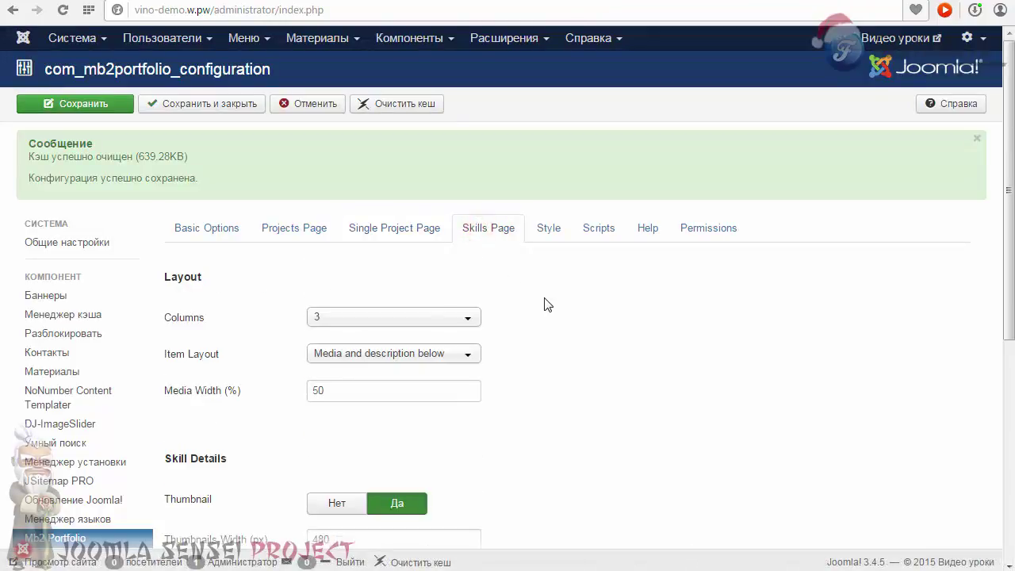
left_click_drag(1008, 273, 1009, 337)
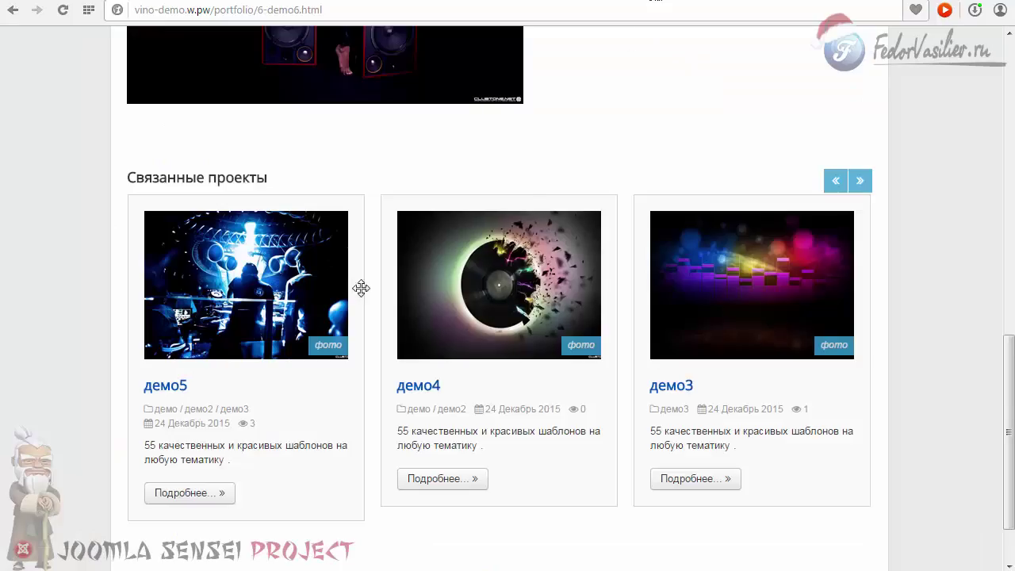
scroll(502, 247, "up", 15)
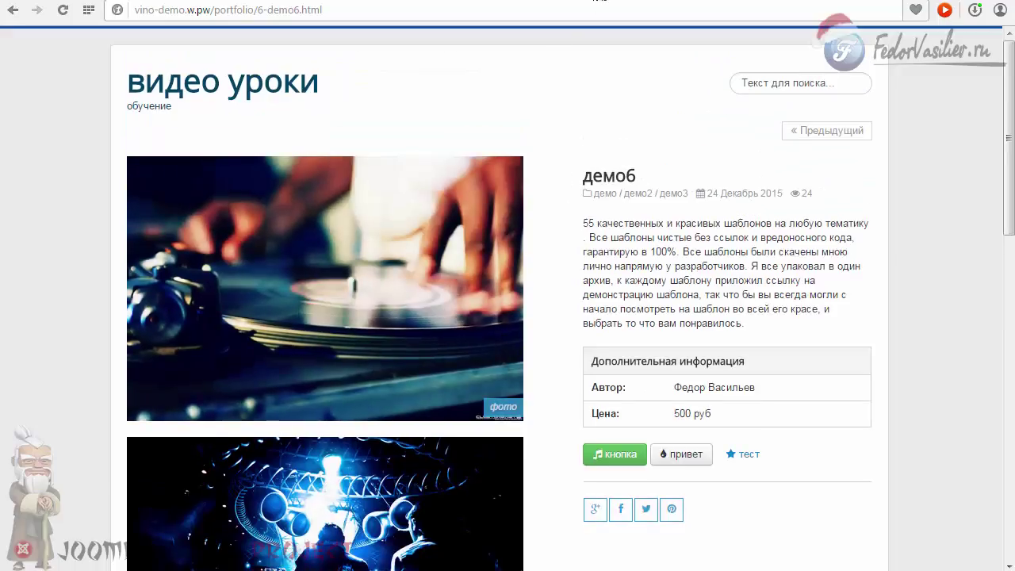
left_click(793, 9)
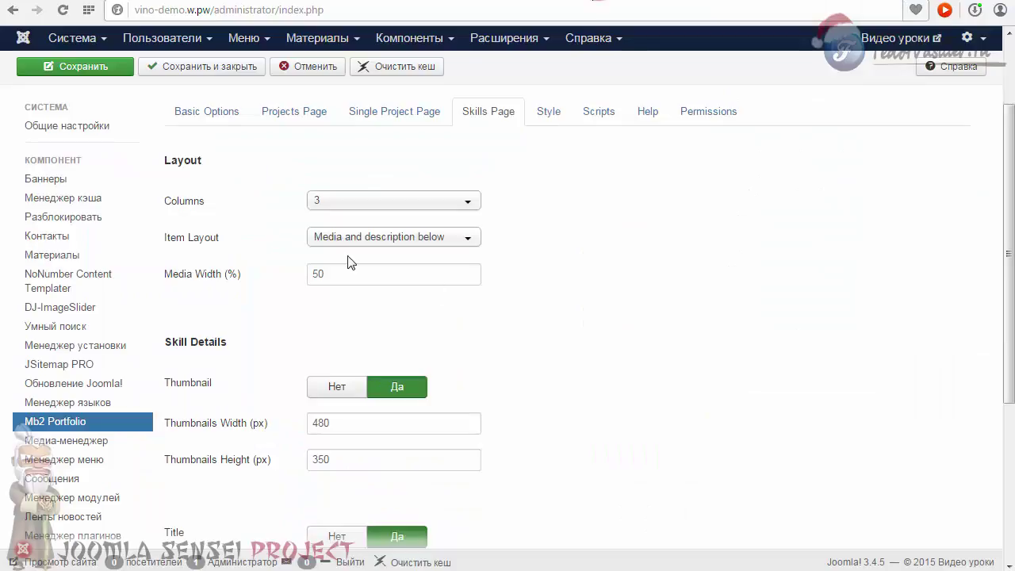
left_click(326, 243)
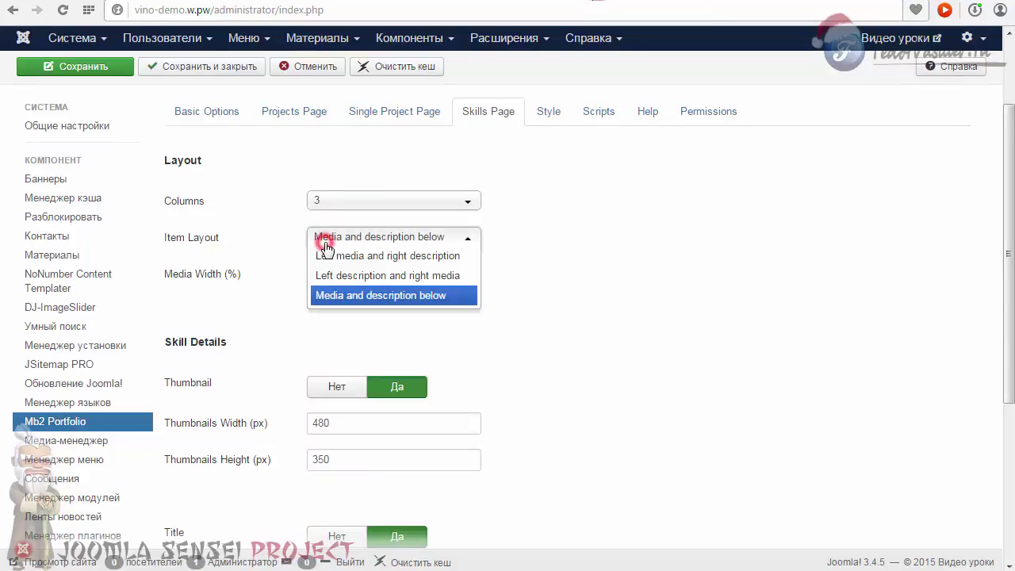
left_click(327, 241)
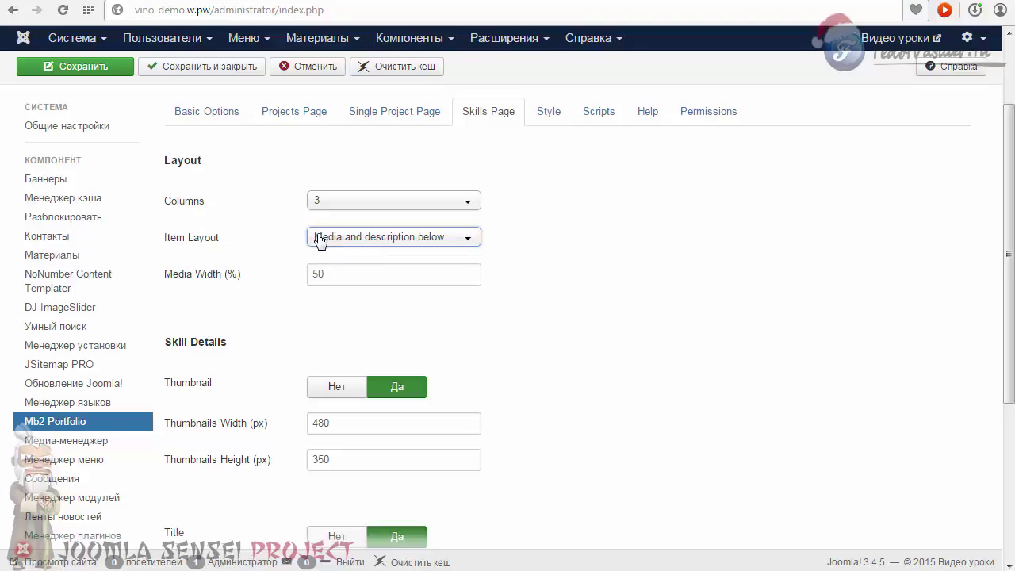
left_click(329, 201)
left_click(328, 202)
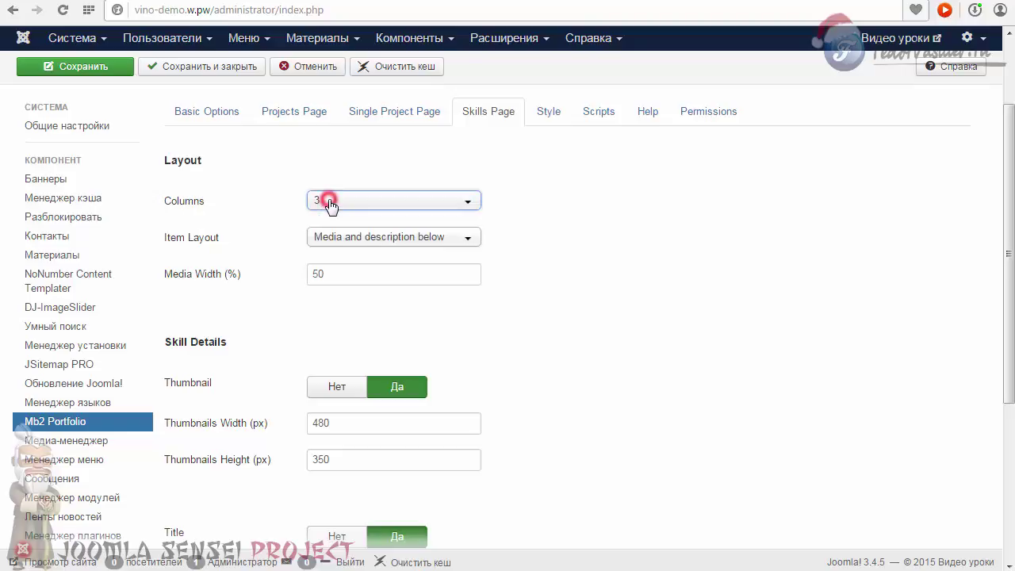
left_click(337, 276)
Step: Review the Skill Details options on the Skills Page, including Title Word Count and Intro Text Word Count, without changing them
scroll(370, 268, "down", 2)
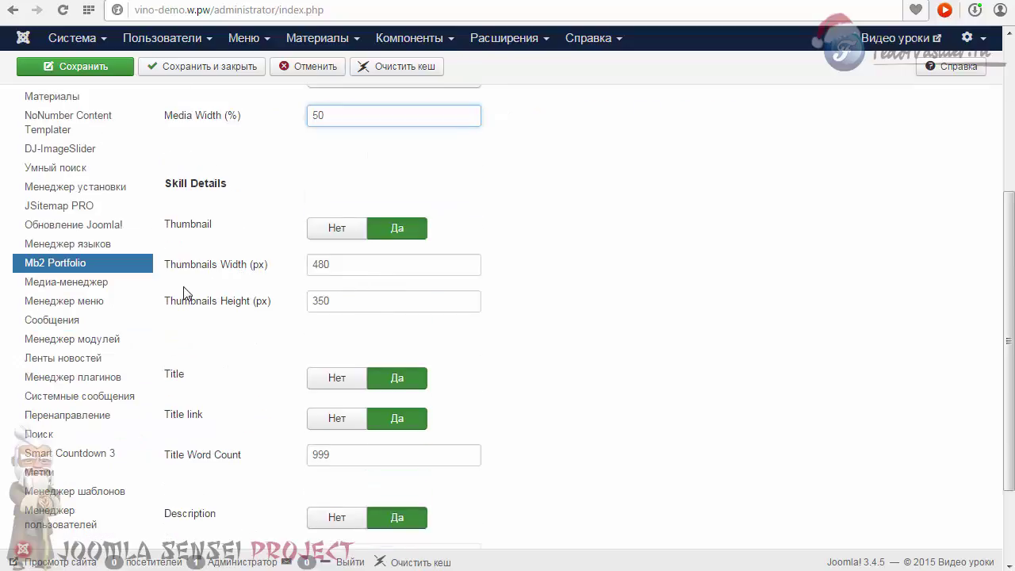
scroll(317, 301, "down", 2)
double_click(341, 332)
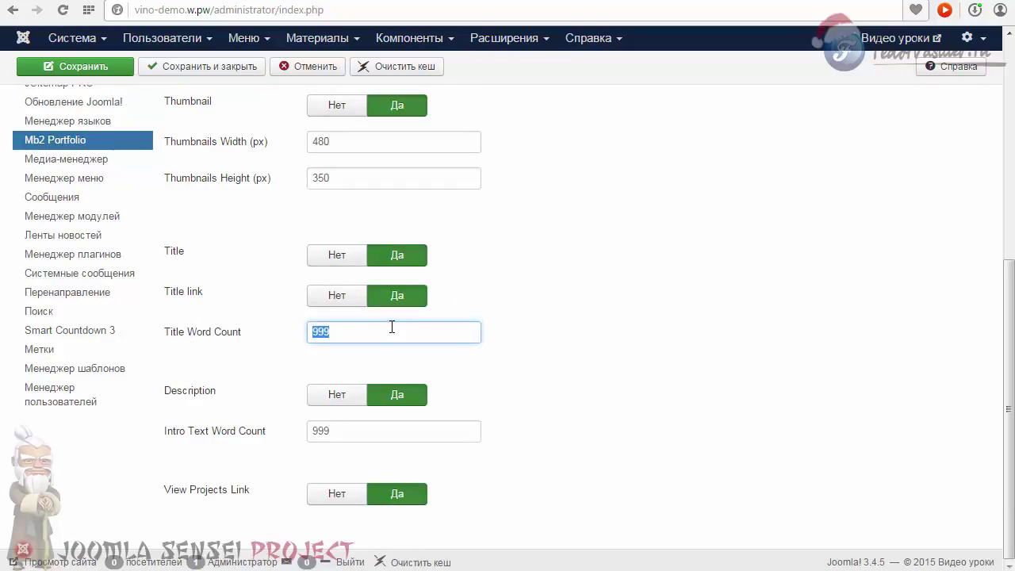
double_click(351, 429)
scroll(389, 414, "up", 6)
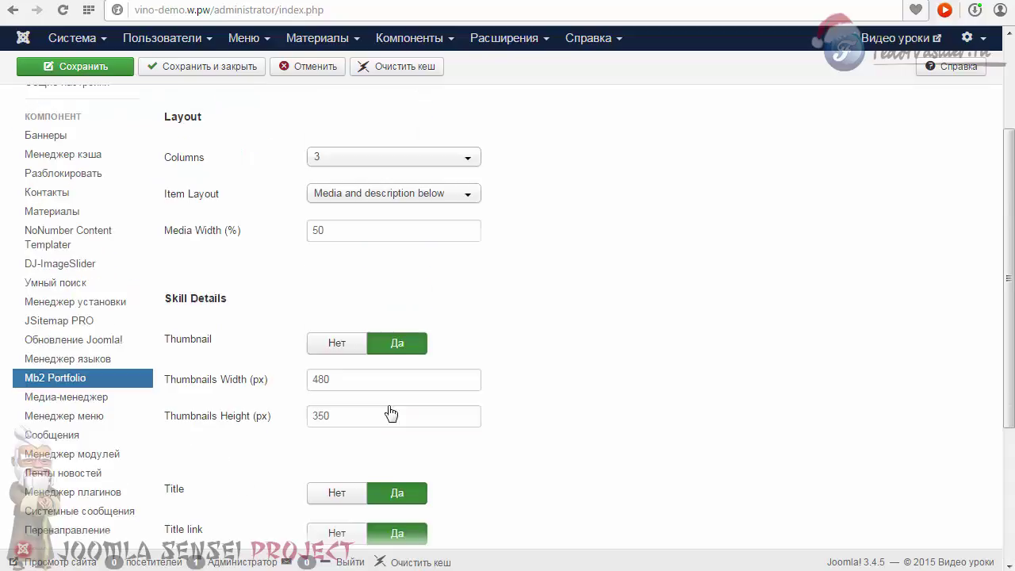
scroll(412, 269, "down", 4)
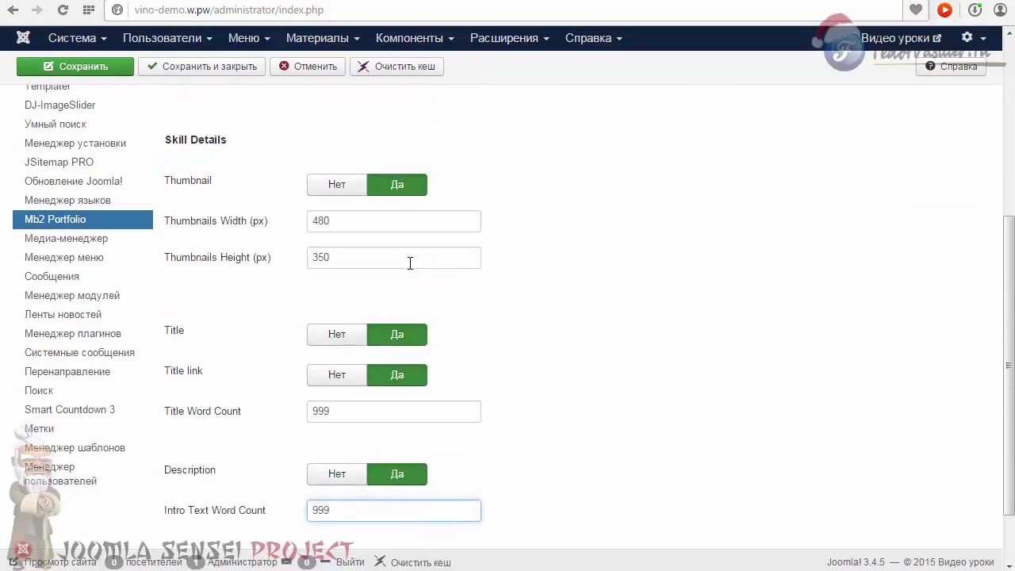
scroll(413, 481, "down", 1)
scroll(366, 369, "up", 1)
scroll(367, 370, "up", 4)
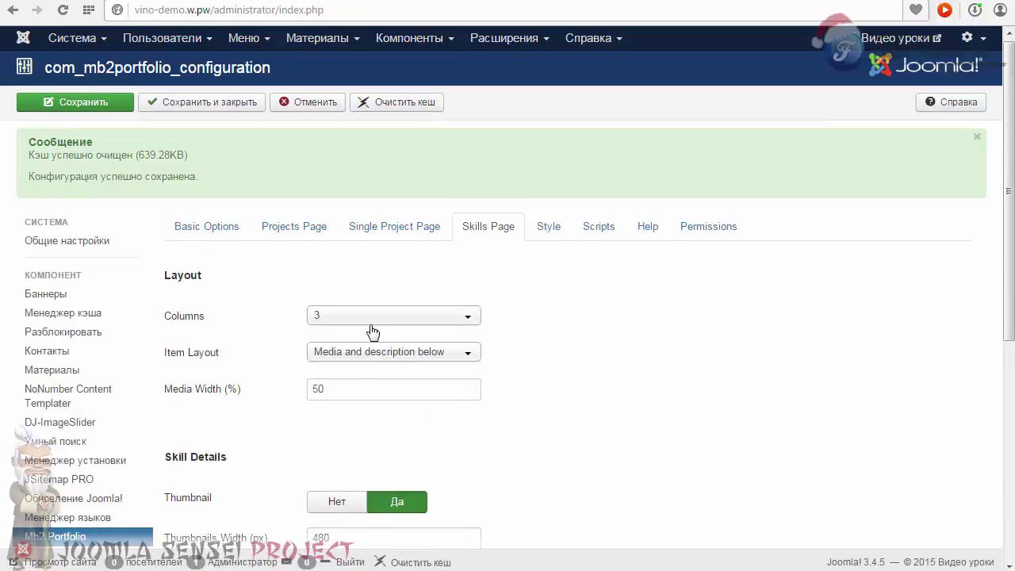
Step: Open the Style settings and examine the accent colour of the labels, share icons and carousel arrows on the демо6 project page
left_click(556, 231)
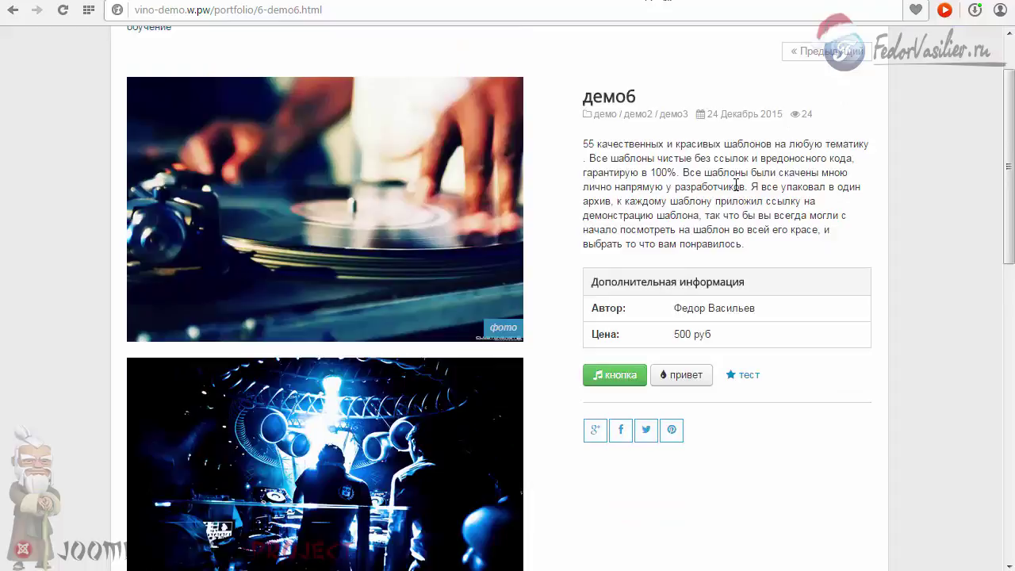
scroll(737, 185, "down", 3)
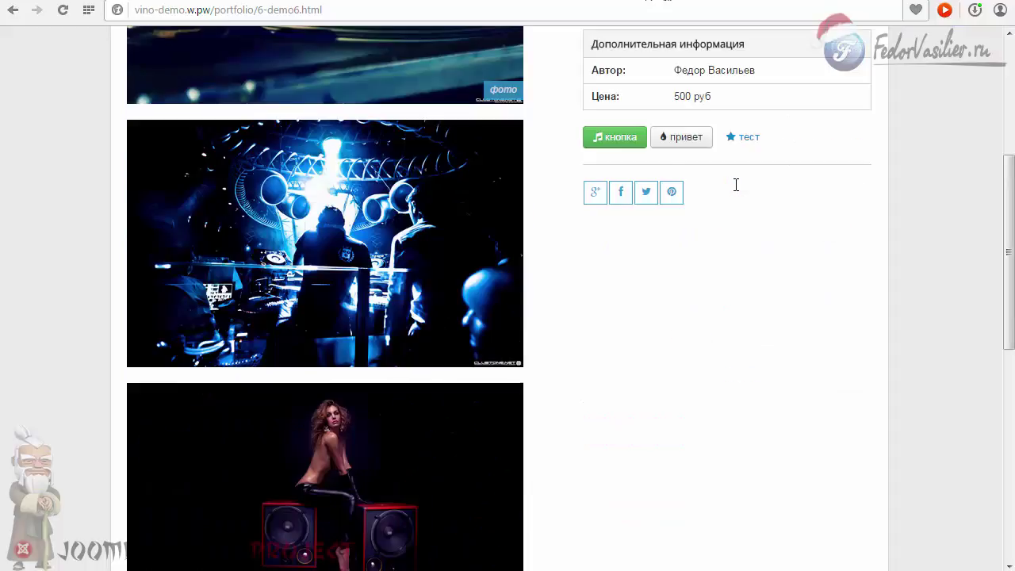
scroll(736, 184, "up", 3)
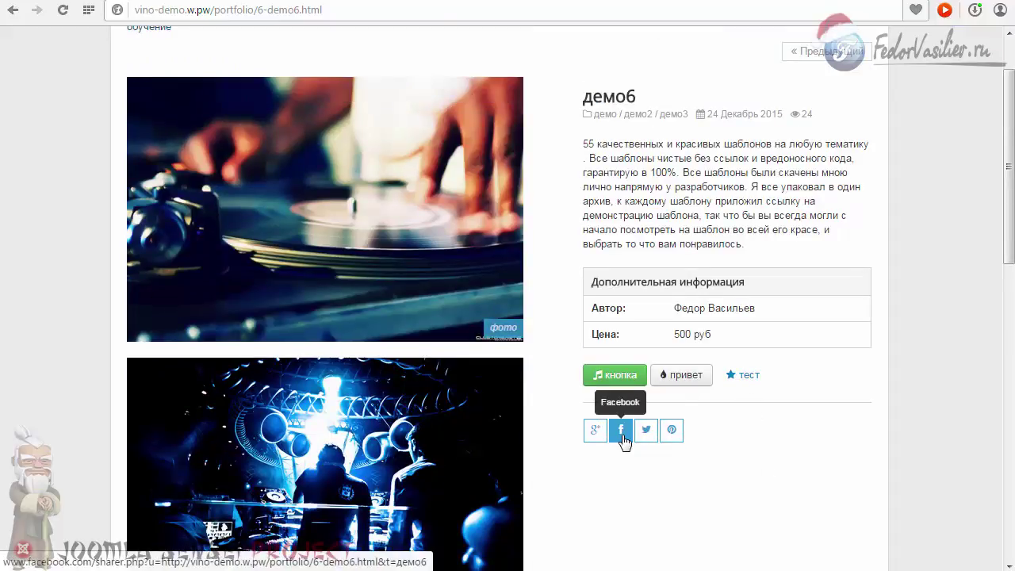
mouse_move(503, 325)
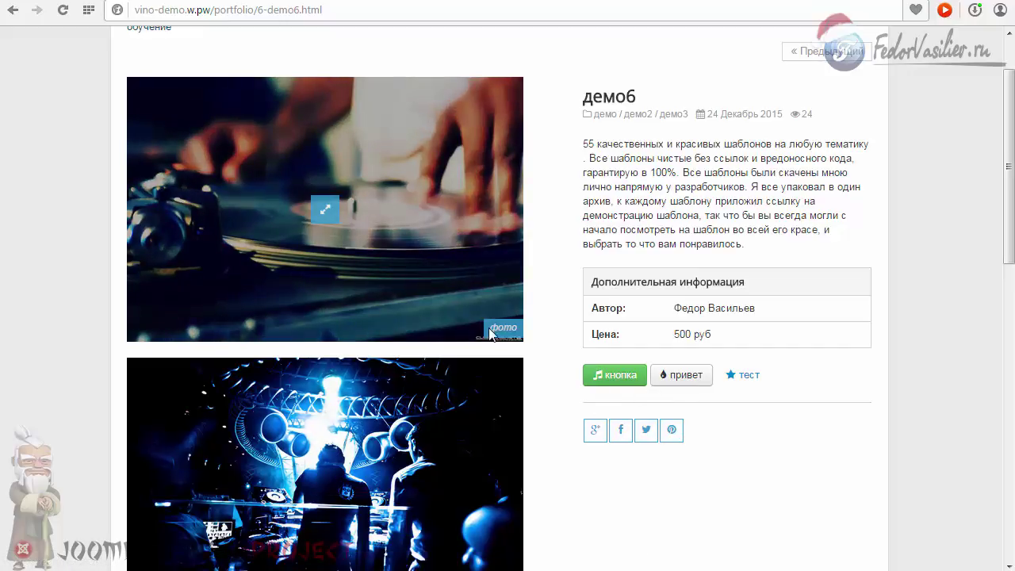
scroll(555, 340, "down", 8)
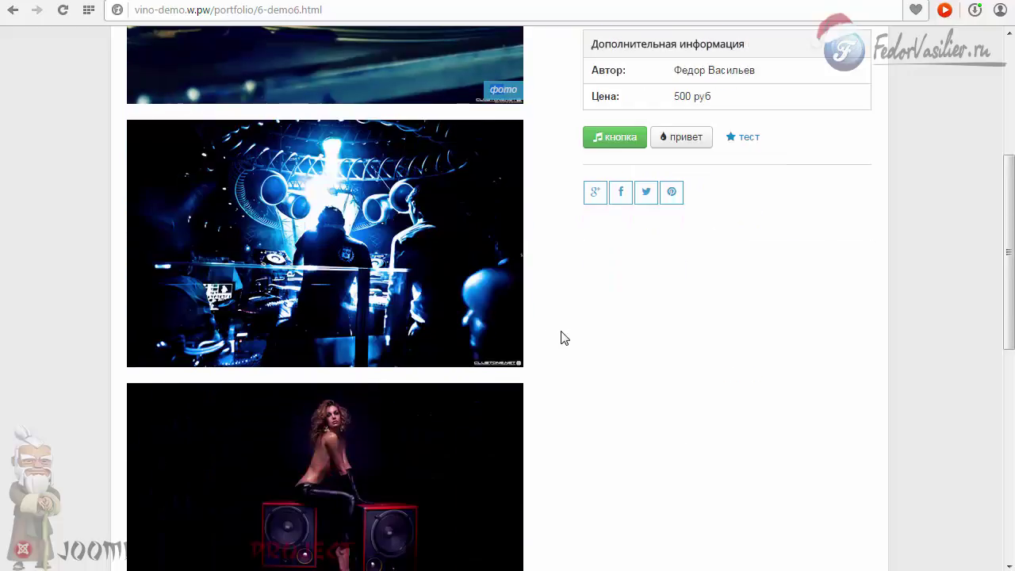
left_click(836, 286)
left_click(858, 286)
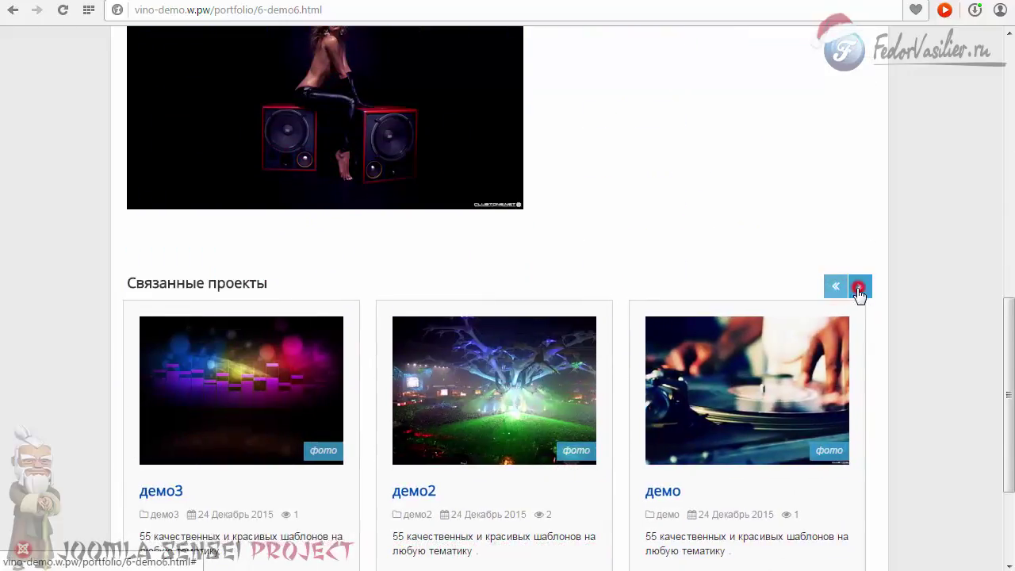
scroll(855, 289, "down", 3)
scroll(230, 297, "up", 10)
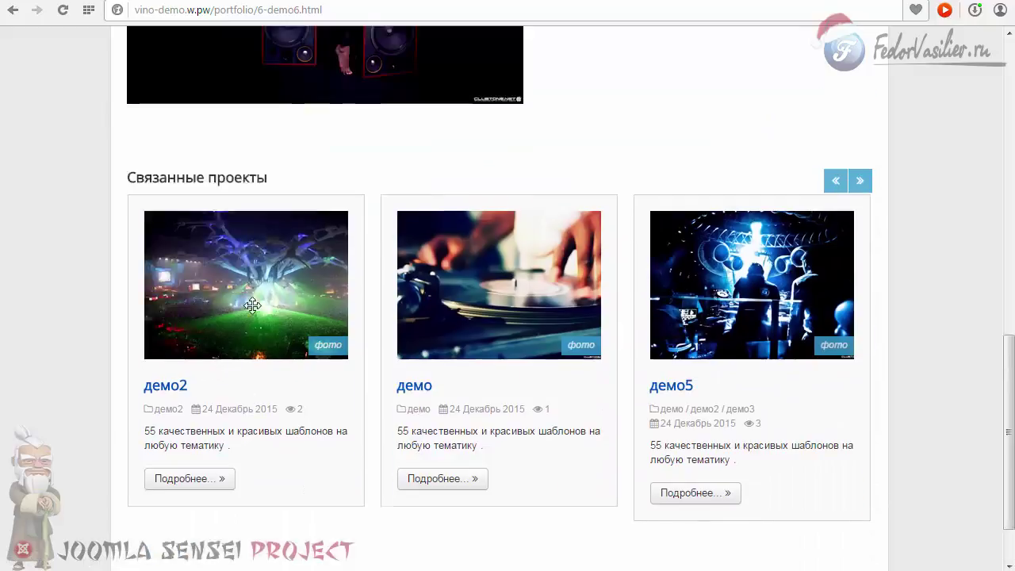
scroll(598, 155, "up", 5)
key("ctrl+Tab")
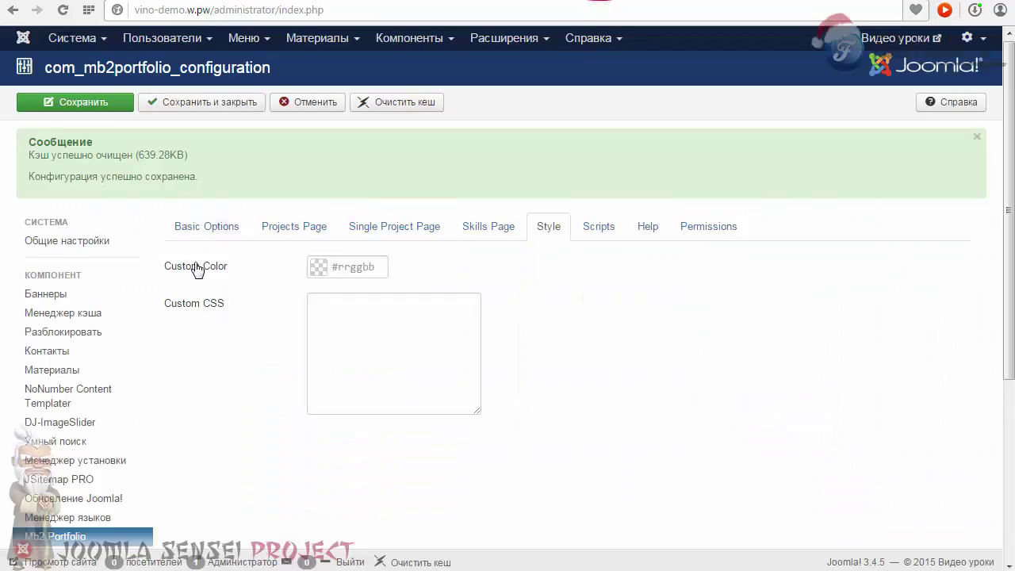
Step: Set the Custom Color to red #fa0000 in the Style settings and save the configuration
left_click(320, 273)
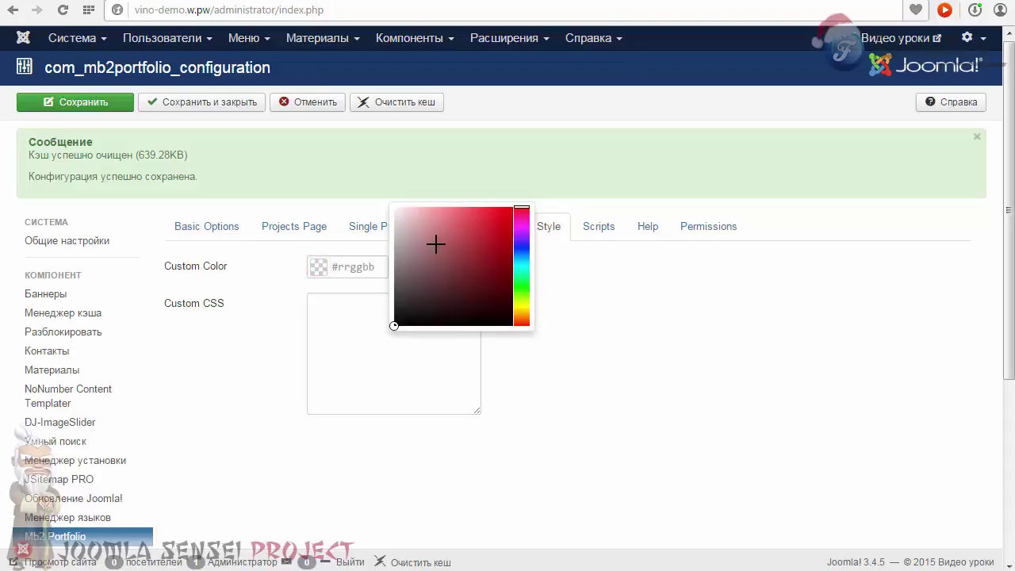
left_click_drag(470, 260, 515, 208)
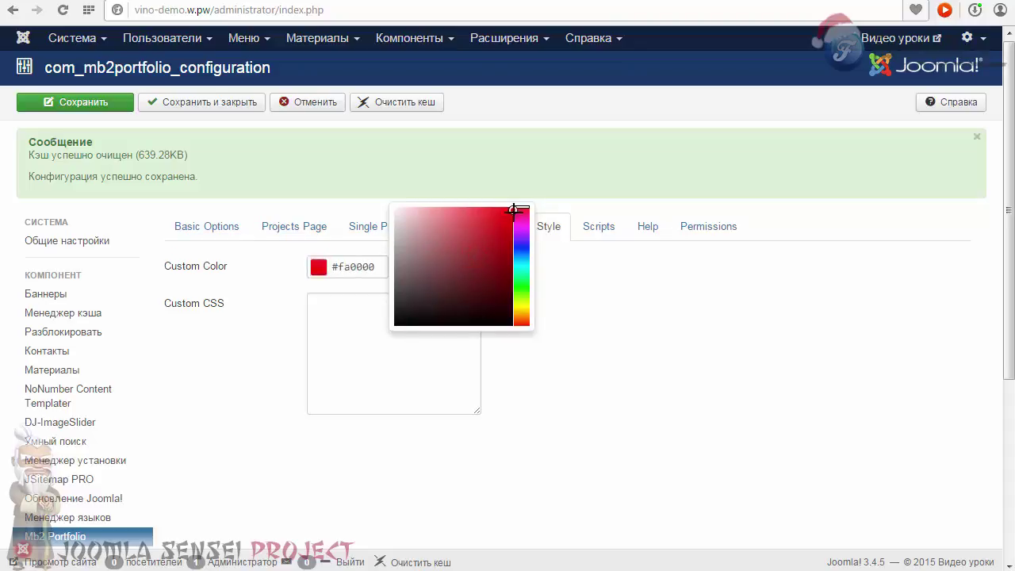
left_click(639, 300)
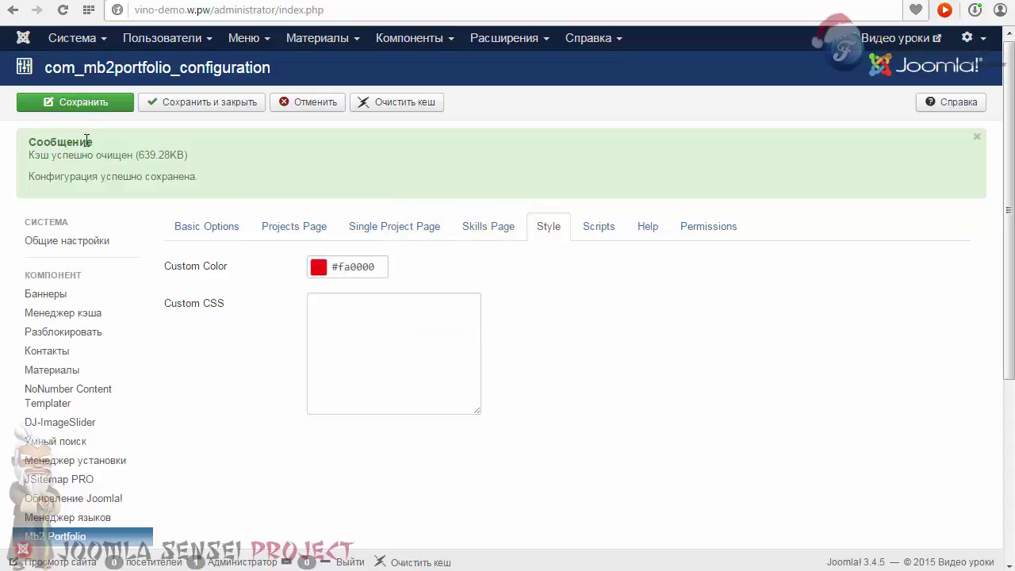
left_click(84, 104)
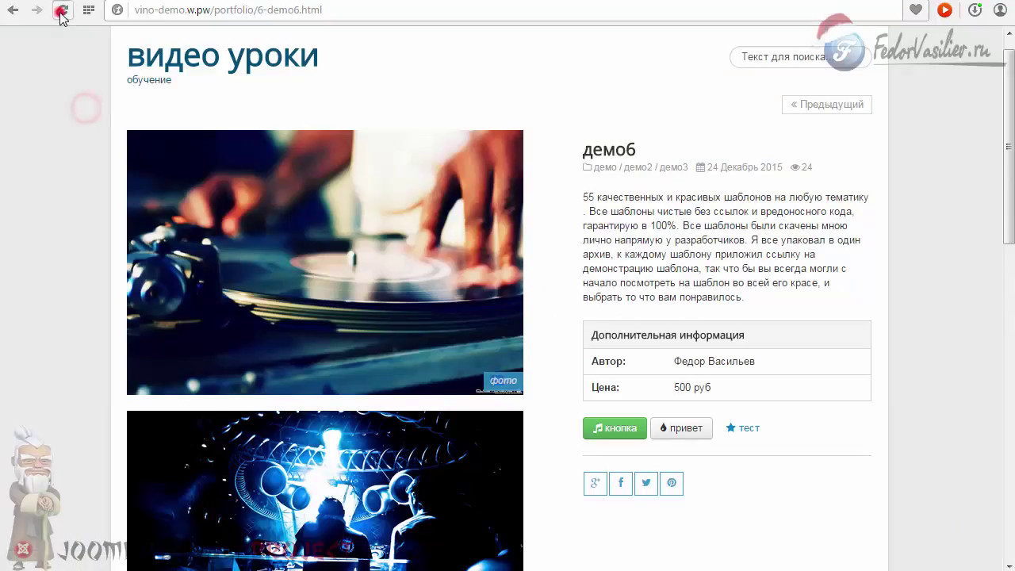
Step: Reload the демо6 project page and check the accent colour on its image, share icons and related projects carousel, briefly enlarging the first image
left_click(62, 9)
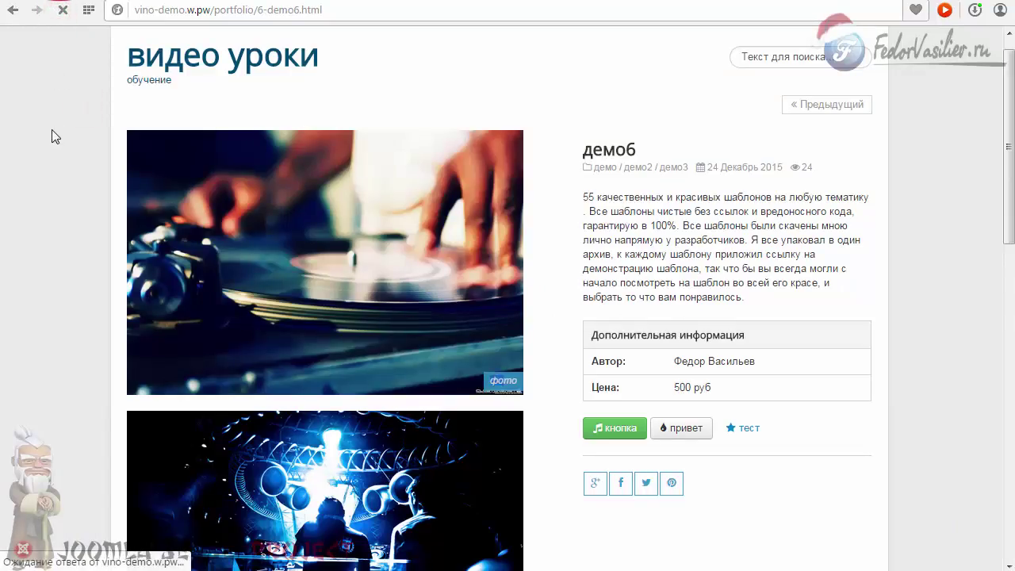
mouse_move(489, 388)
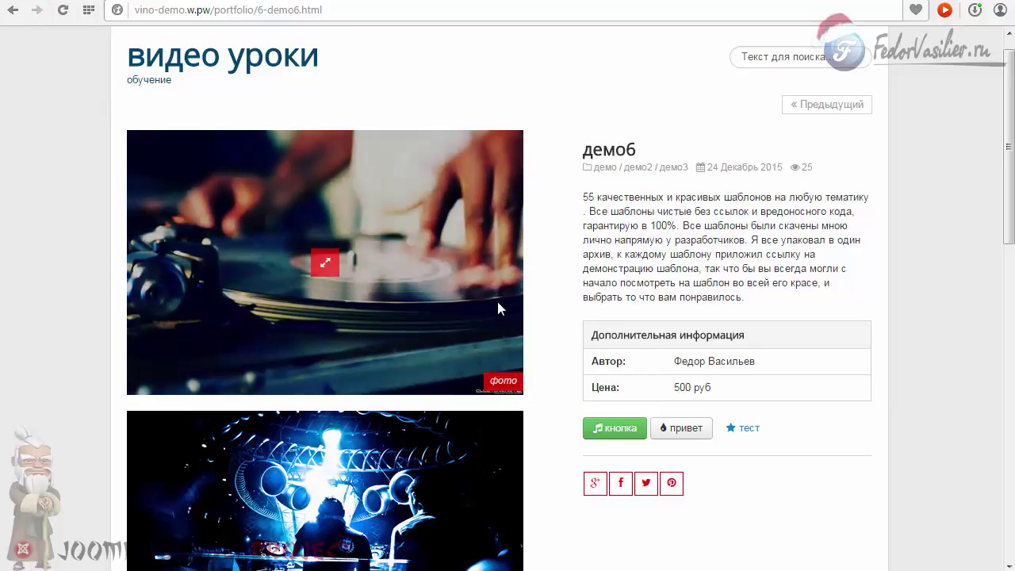
left_click(325, 266)
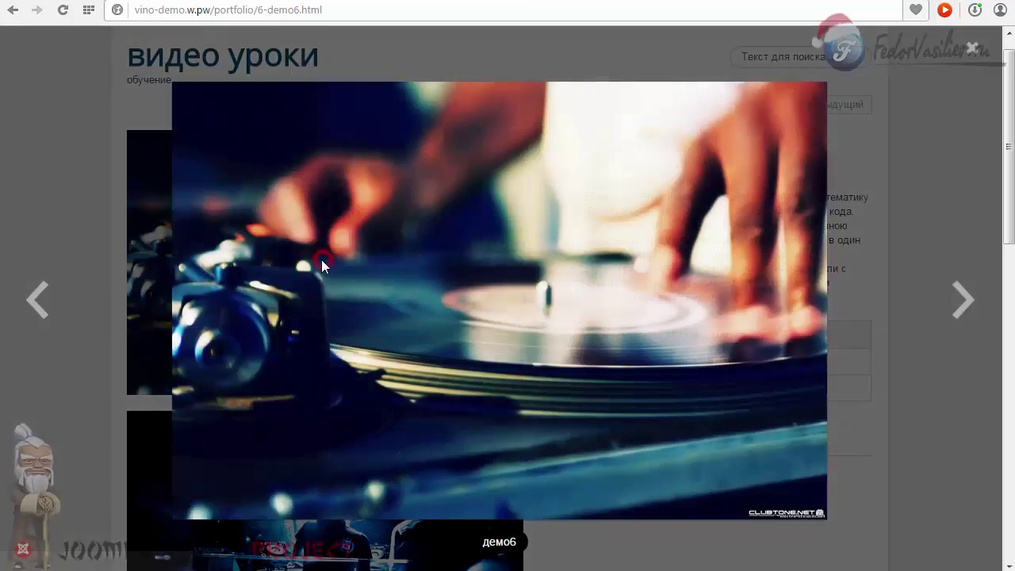
left_click(971, 47)
scroll(713, 266, "down", 2)
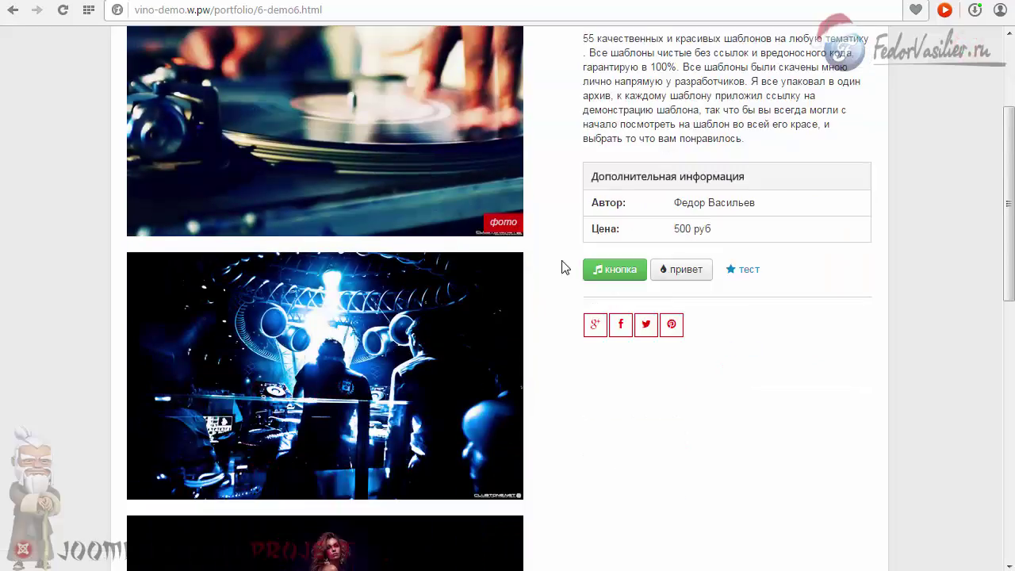
scroll(733, 321, "down", 1)
scroll(733, 321, "down", 6)
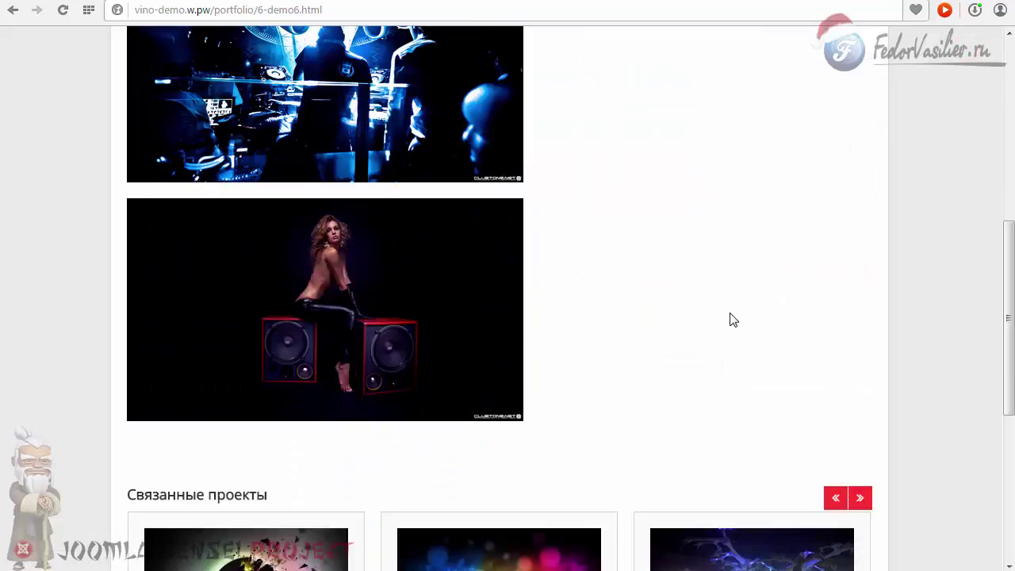
Step: Advance the related projects carousel on the демо6 page, and return to the portfolio page to check its accent colour
left_click(860, 261)
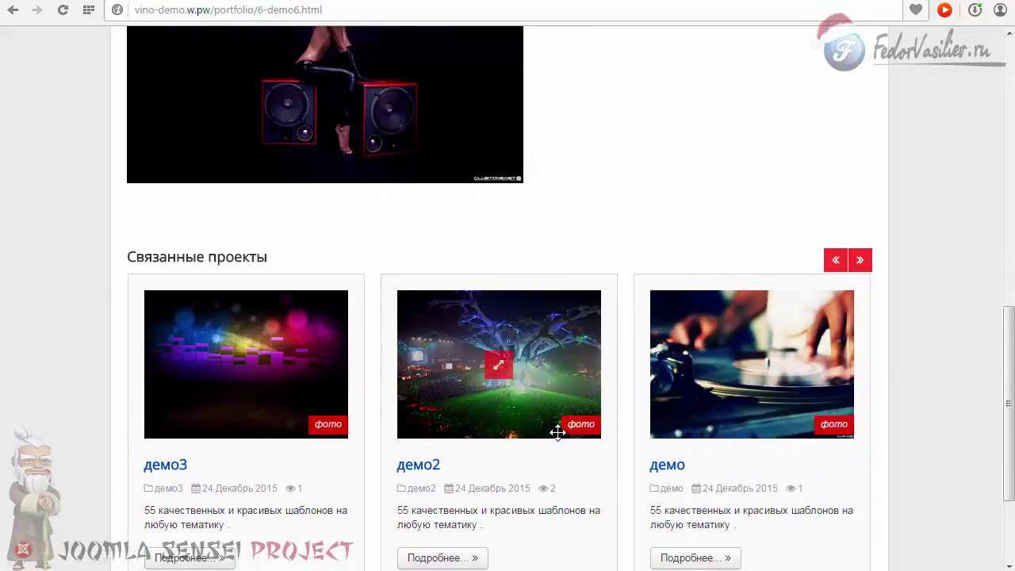
scroll(555, 367, "down", 2)
scroll(526, 380, "up", 20)
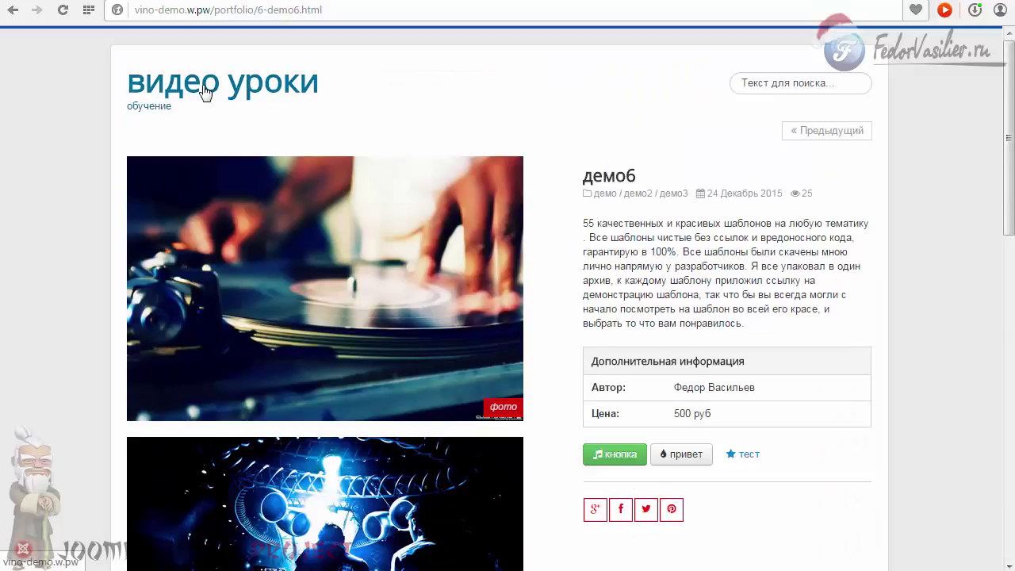
left_click(309, 84)
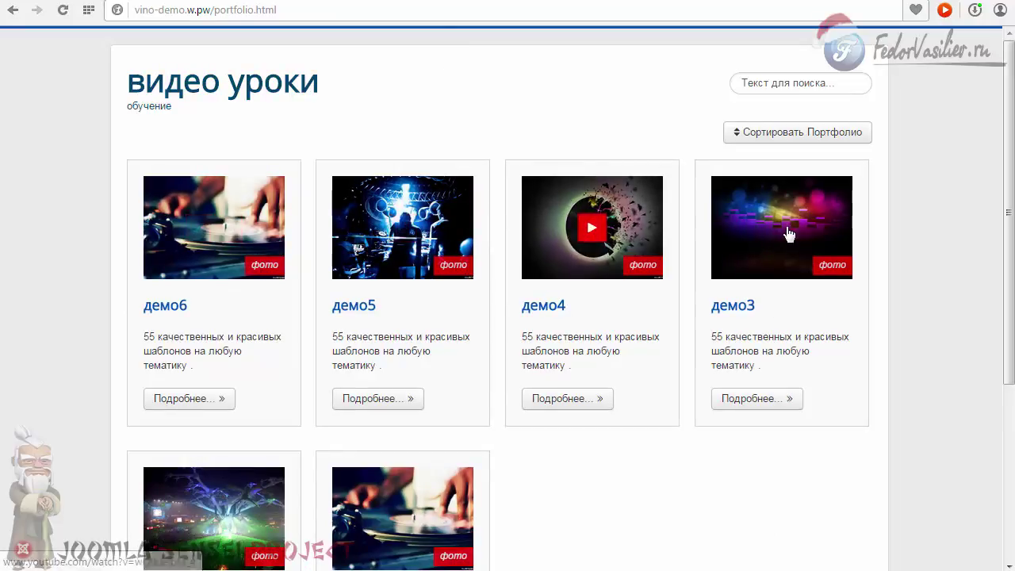
scroll(863, 251, "down", 3)
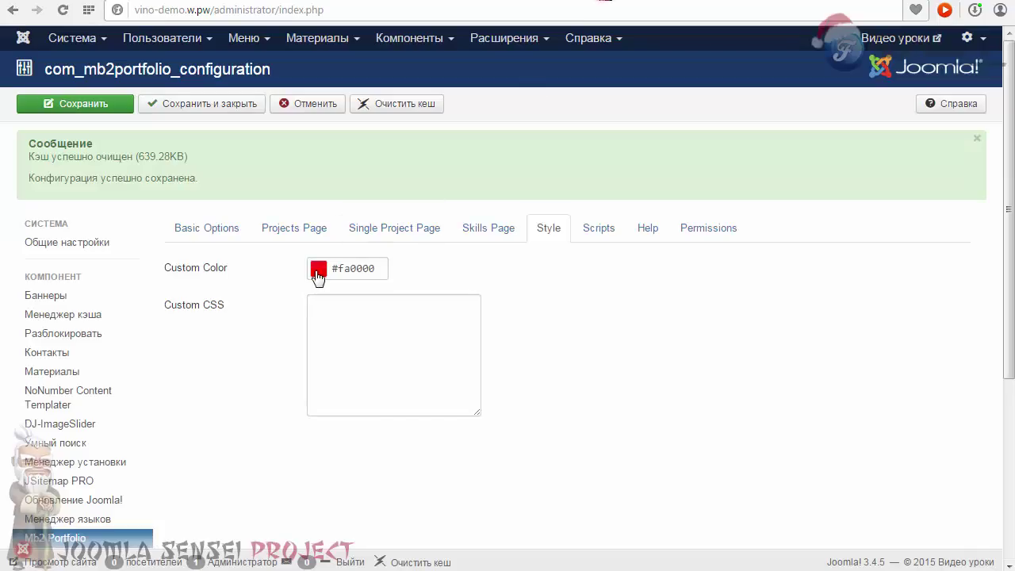
Step: Examine the selector and colour value of the Custom CSS rule body{color:#000000;} in the component's Style settings
mouse_move(202, 309)
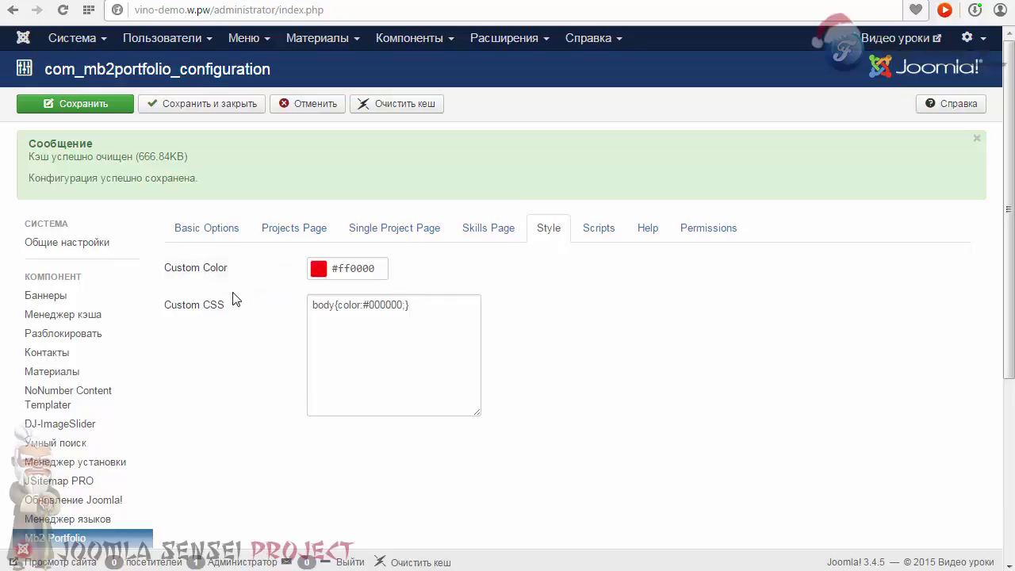
triple_click(313, 305)
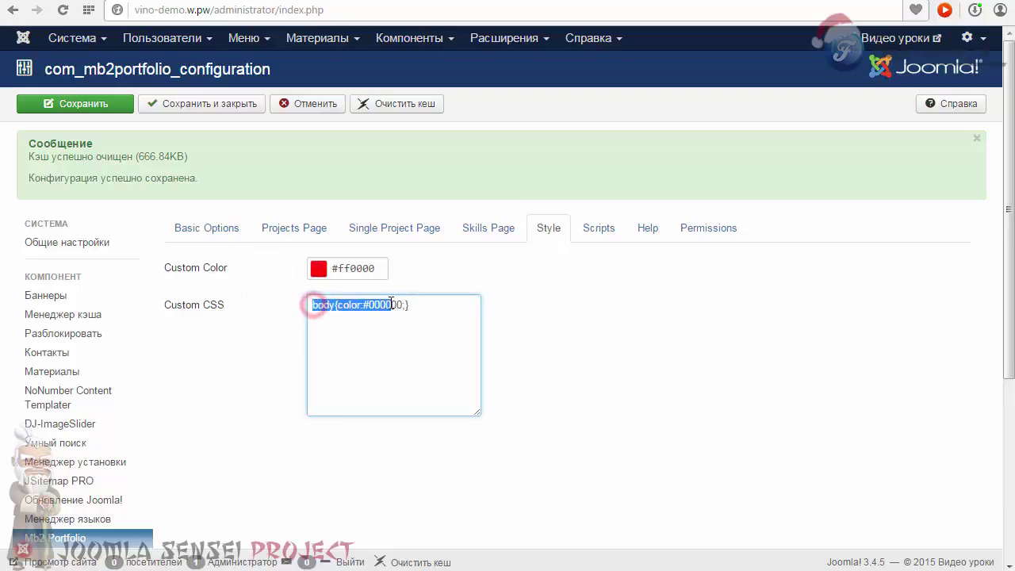
left_click(311, 307)
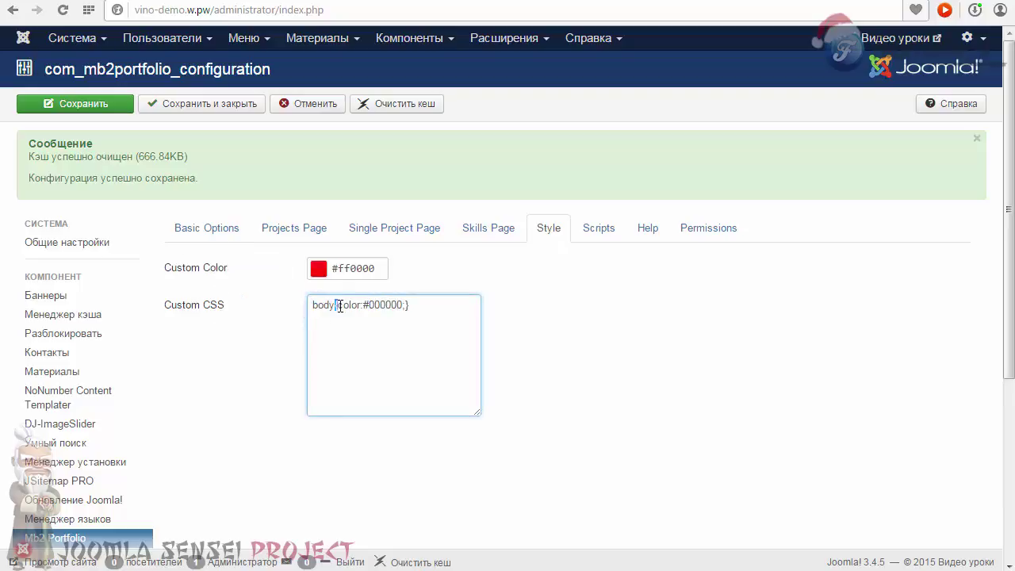
left_click(339, 306)
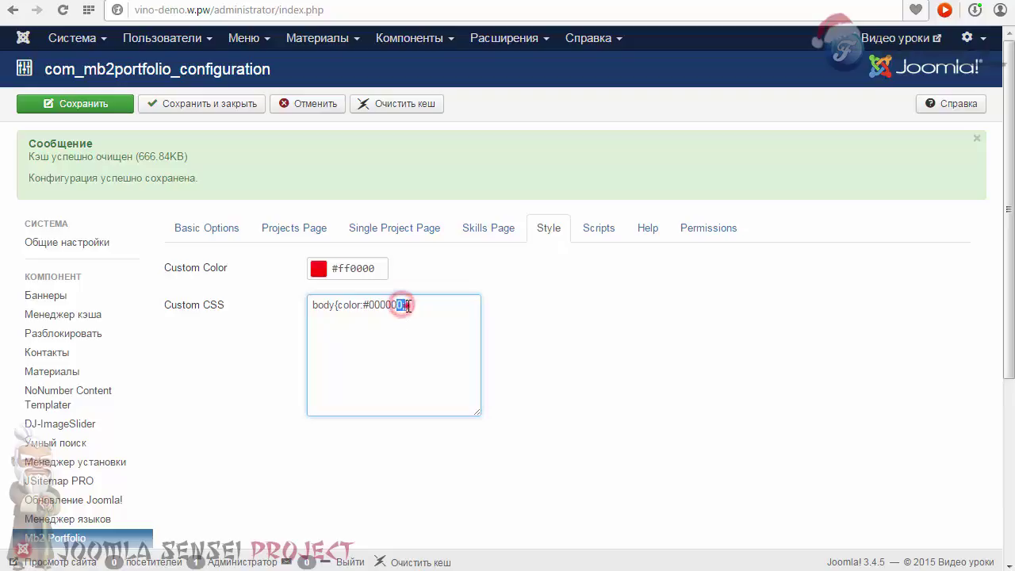
type("0;")
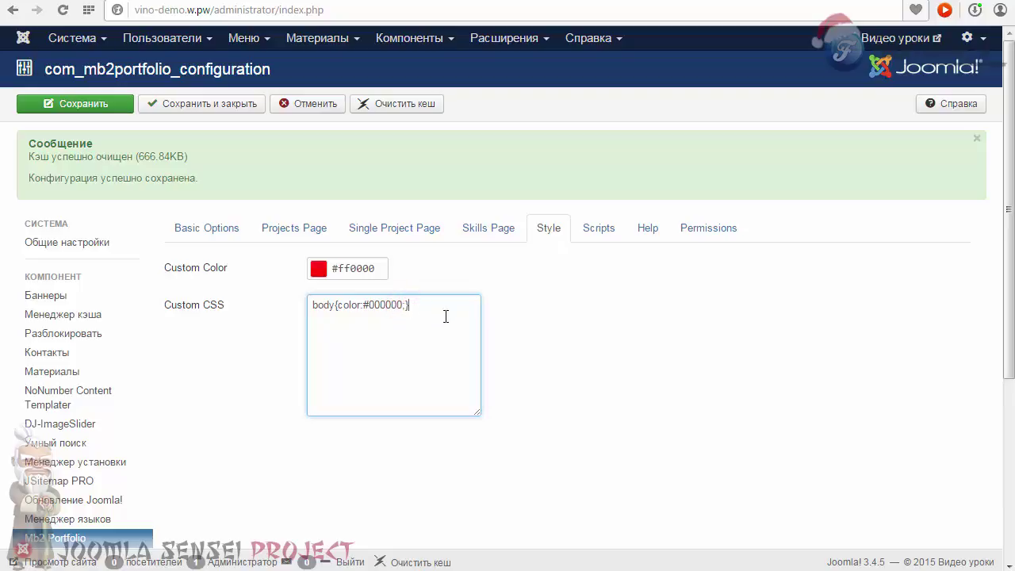
Step: Check the description text colour on the site's portfolio page and open the демо4 project
left_click(646, 1)
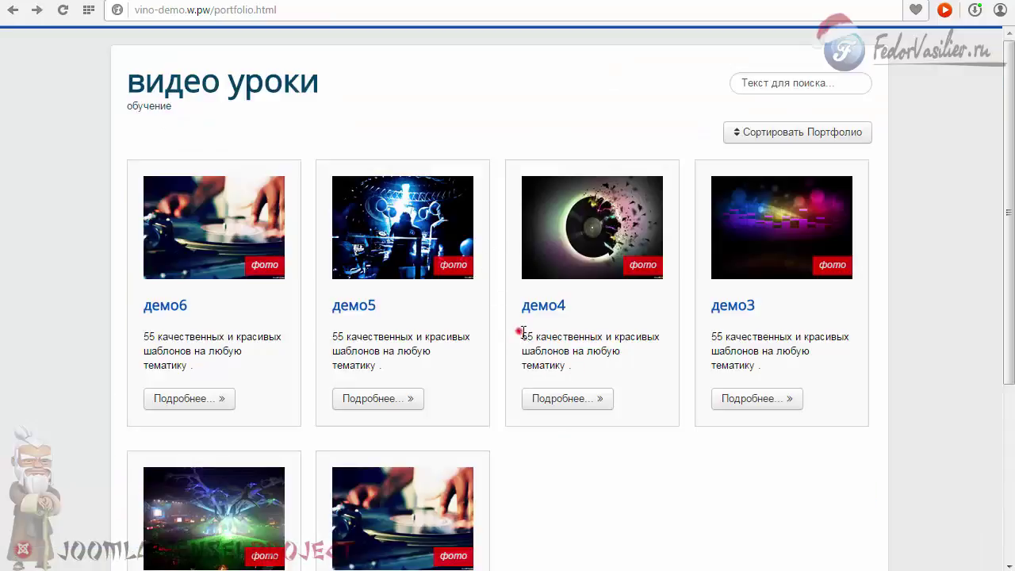
left_click_drag(523, 332, 594, 361)
left_click(565, 398)
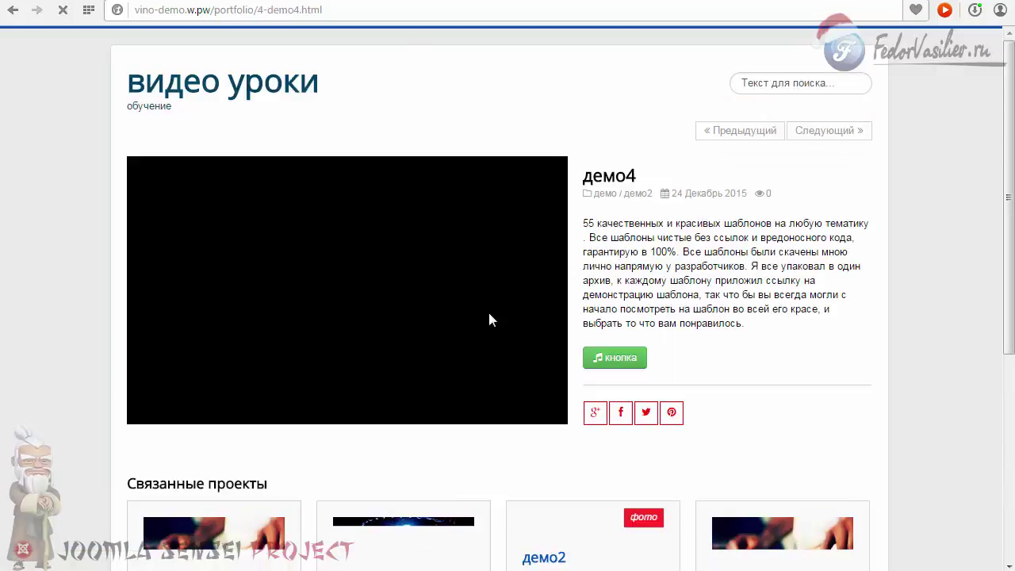
Step: Examine the text colour of the демо4 project's description and of its related projects
left_click_drag(584, 222, 737, 323)
scroll(681, 263, "down", 4)
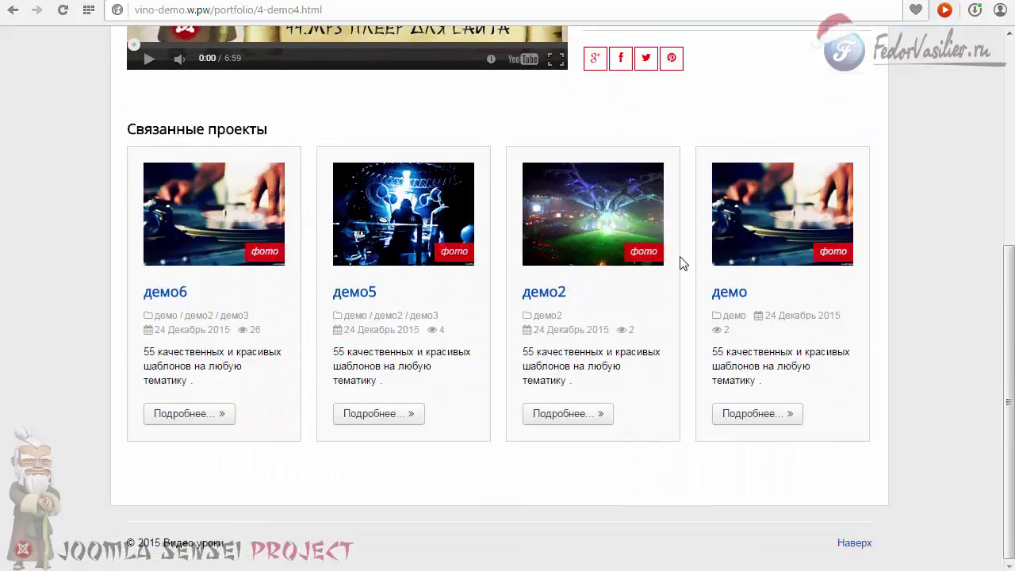
left_click_drag(522, 349, 589, 381)
scroll(605, 287, "up", 4)
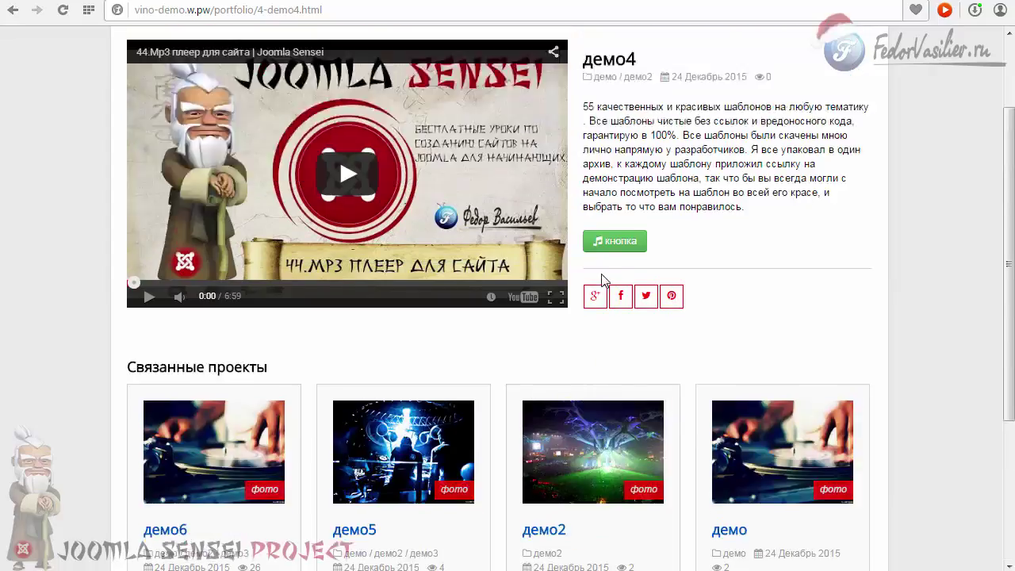
left_click_drag(582, 228, 638, 277)
left_click(640, 279)
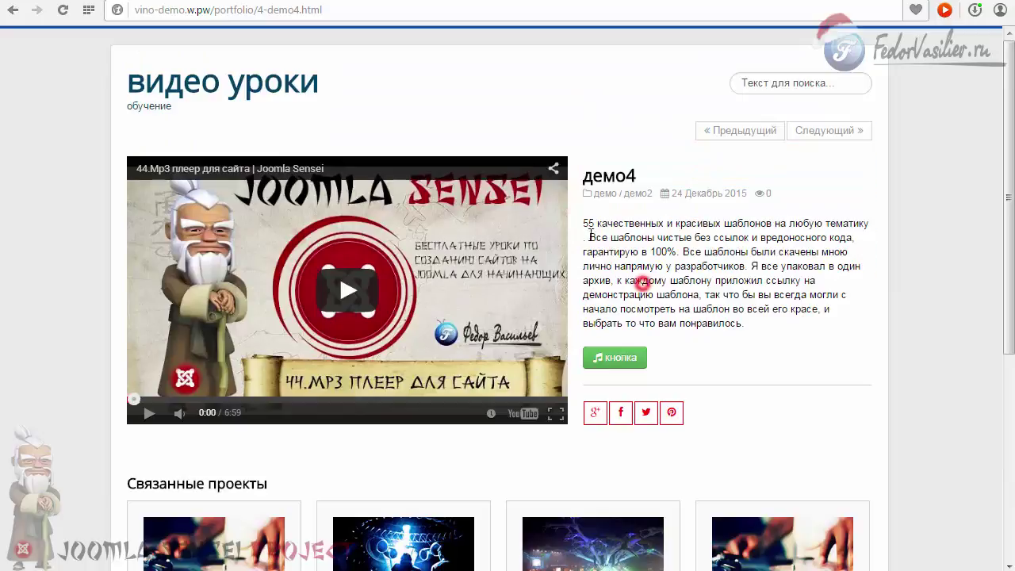
left_click_drag(585, 221, 595, 237)
left_click_drag(643, 265, 744, 323)
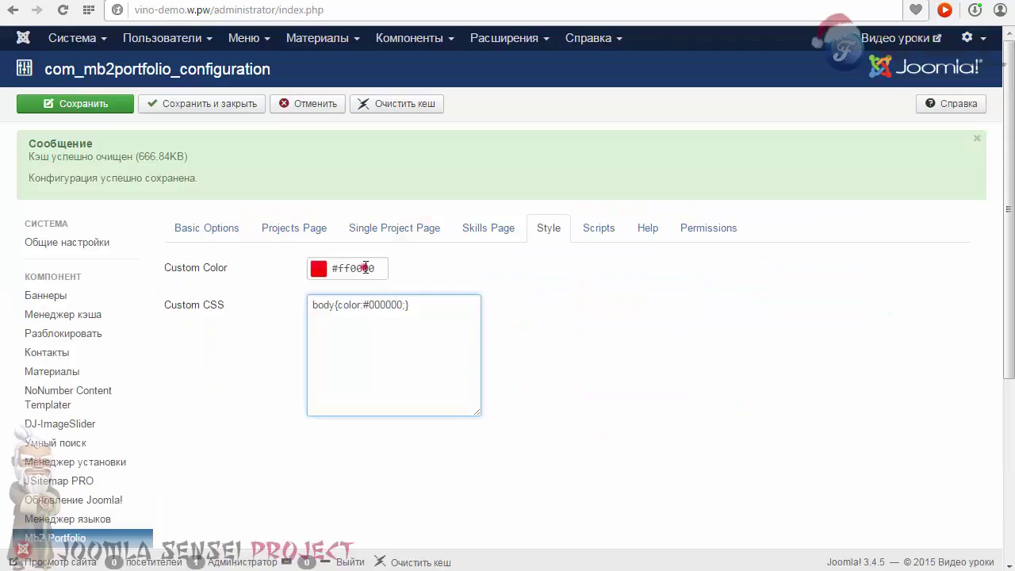
Step: Copy the Custom Color value into the Custom CSS rule so it reads body{color:#ff0000;}, and save the configuration
left_click(365, 268)
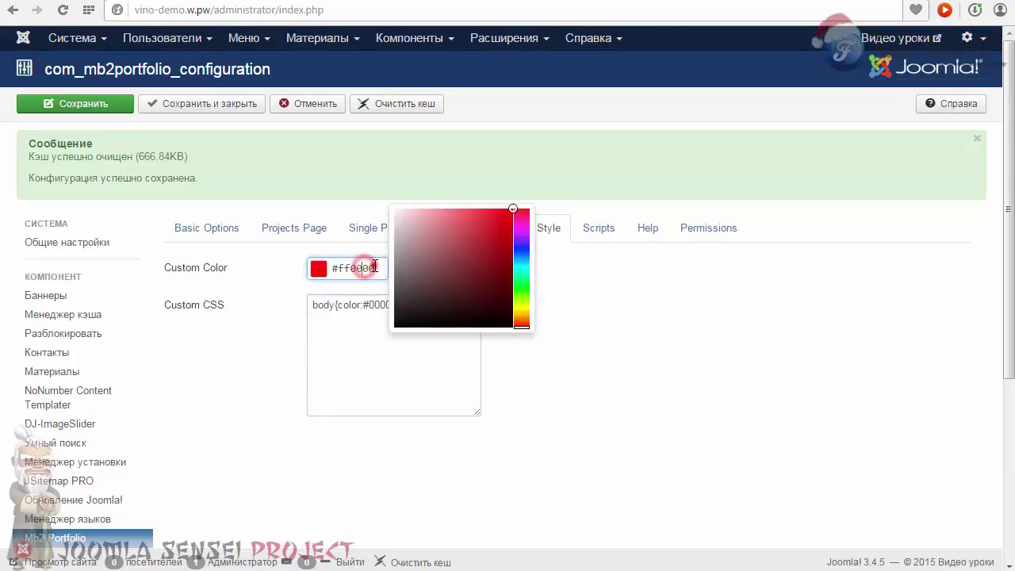
left_click_drag(374, 268, 343, 270)
right_click(356, 268)
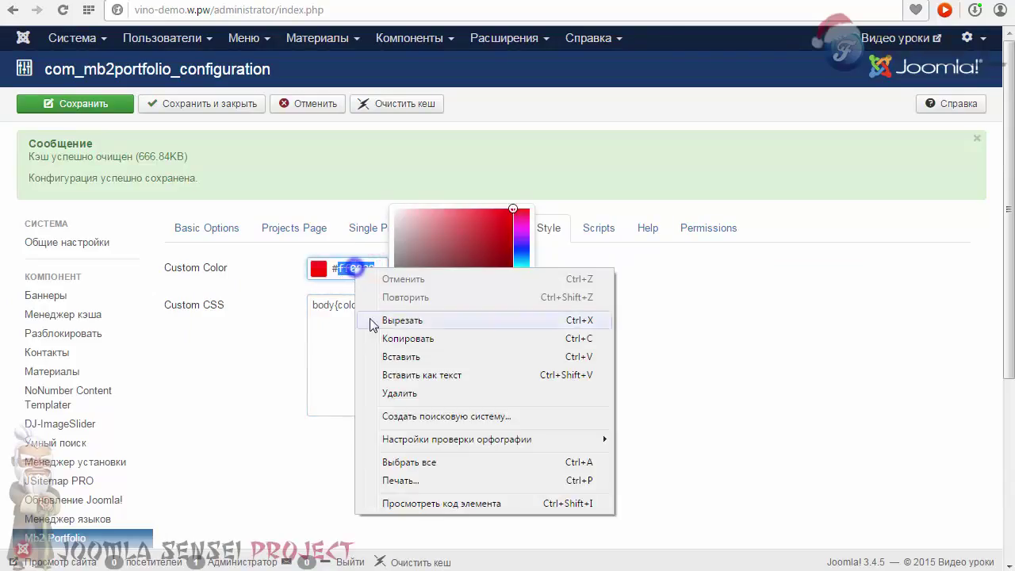
left_click(404, 336)
left_click(352, 340)
left_click_drag(402, 304, 369, 306)
right_click(375, 305)
left_click(415, 394)
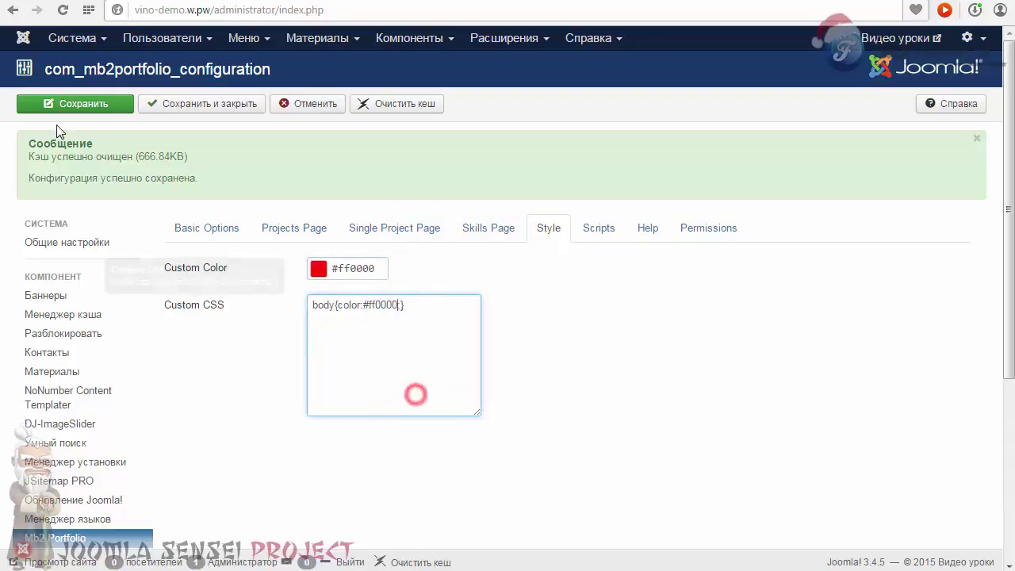
left_click(77, 103)
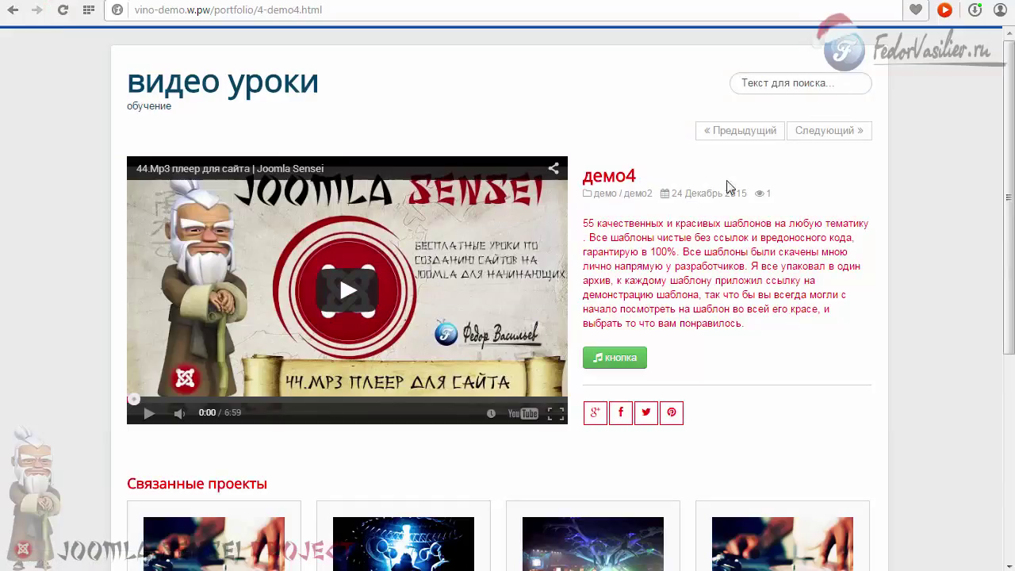
Step: Check the text colour of the демо4 page's title, description and related projects on the site
left_click_drag(583, 171, 595, 179)
left_click_drag(583, 220, 696, 290)
left_click(696, 290)
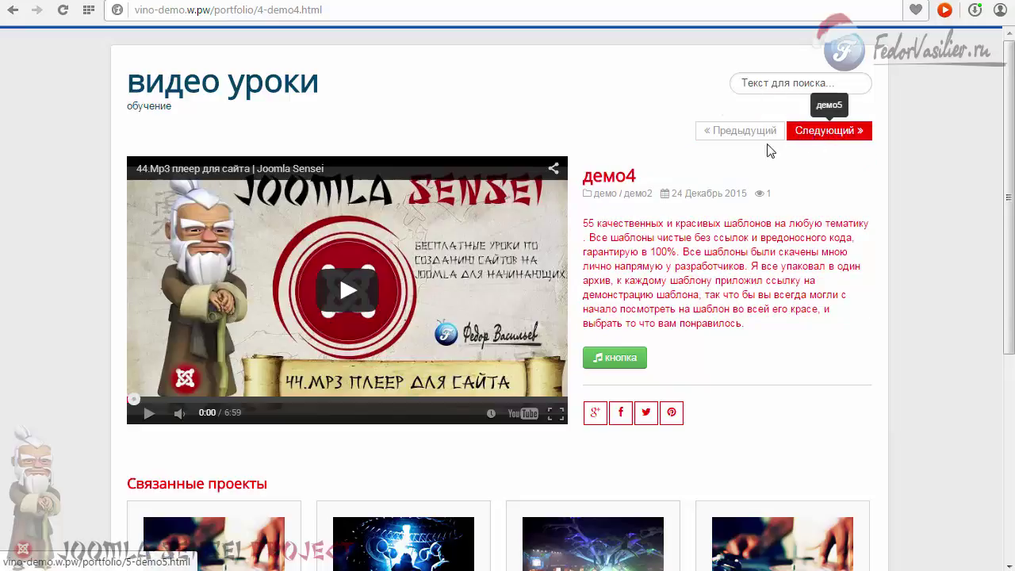
scroll(661, 281, "down", 4)
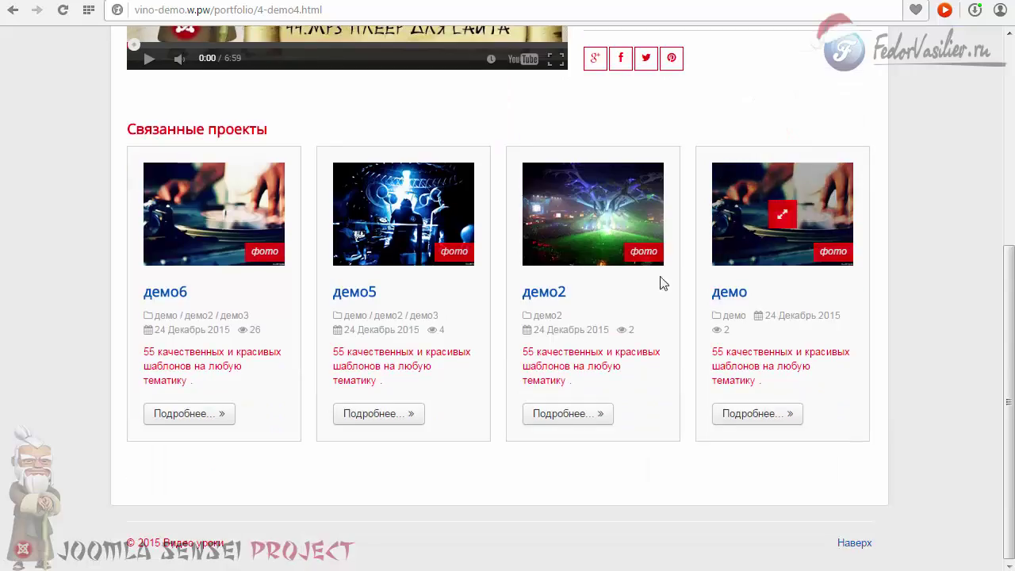
triple_click(527, 363)
scroll(537, 345, "up", 4)
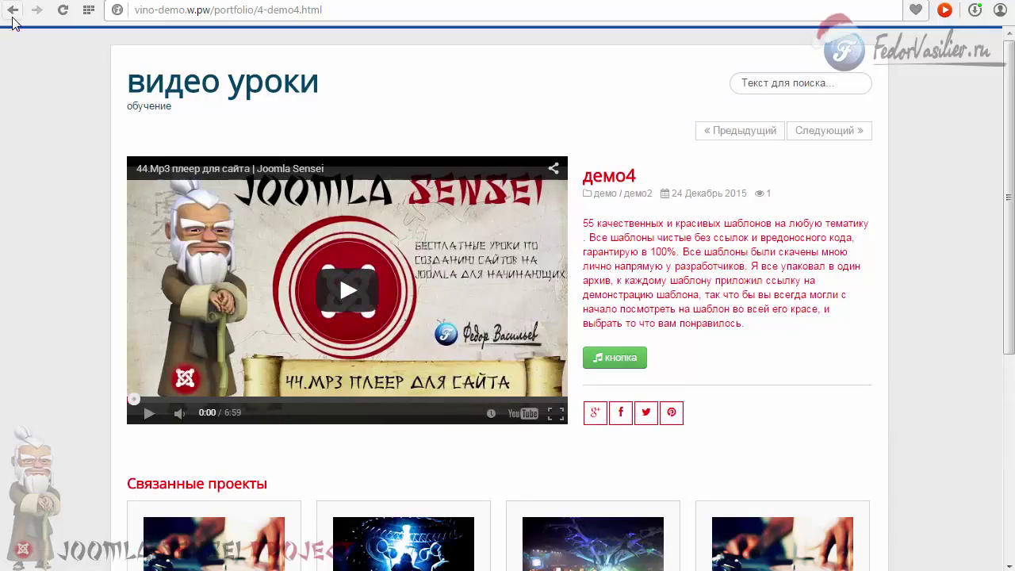
Step: Go back to the portfolio page and check the colour of the project descriptions
left_click(12, 11)
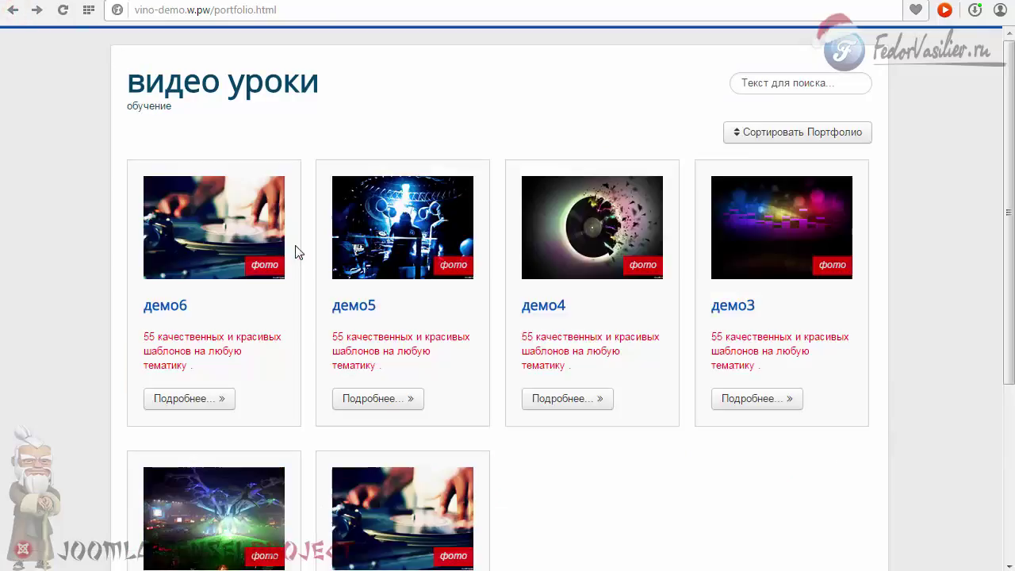
triple_click(337, 337)
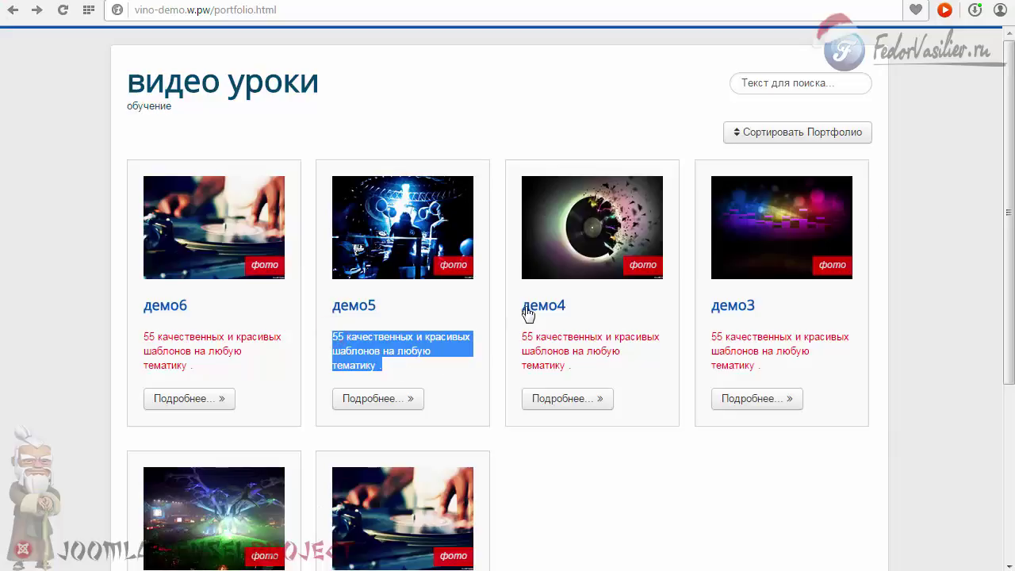
left_click_drag(520, 337, 555, 361)
left_click(682, 373)
scroll(679, 370, "down", 5)
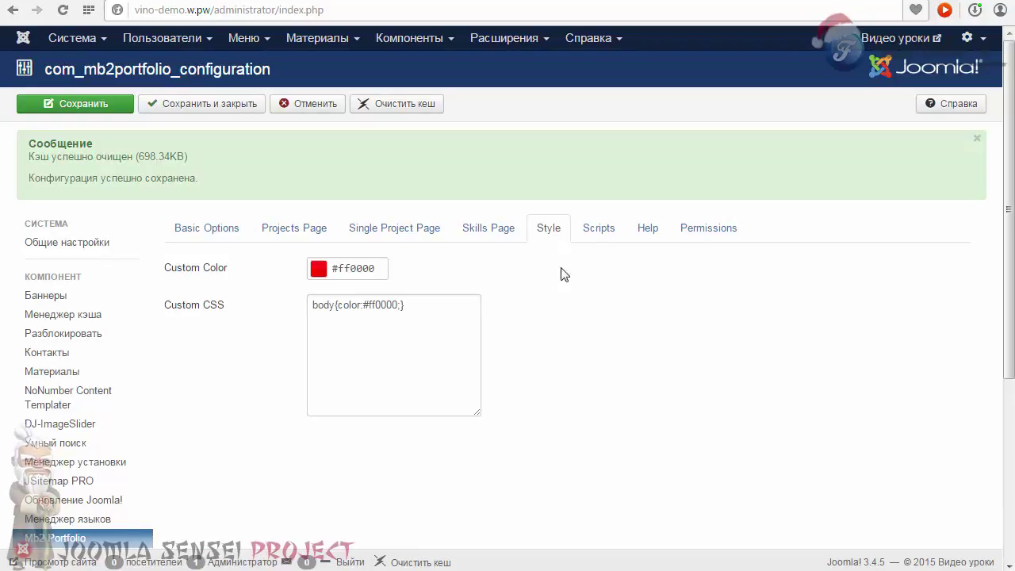
Step: Look through the Scripts settings of the Mb2 Portfolio configuration, briefly viewing the Help and Permissions sections
left_click(599, 229)
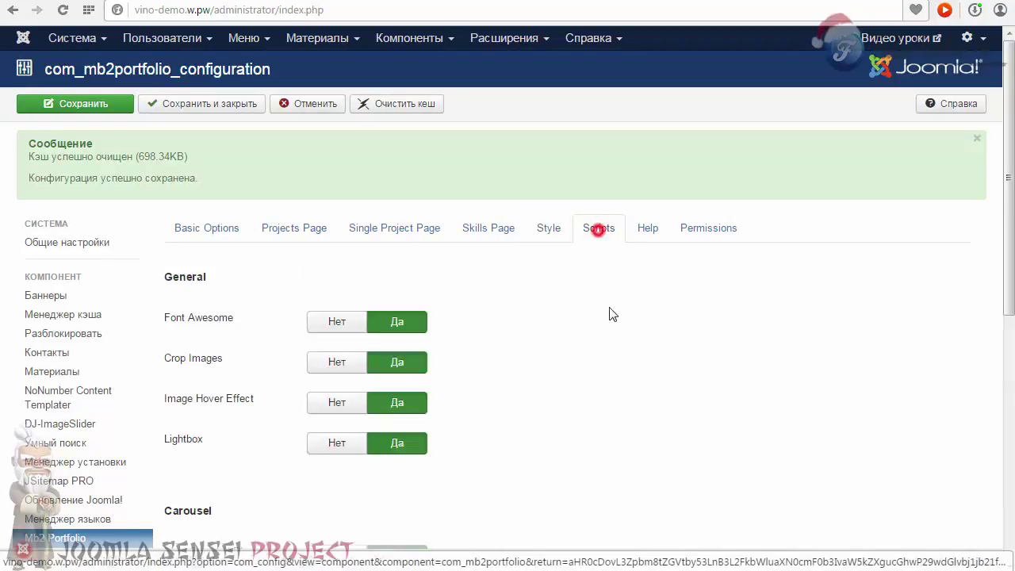
left_click_drag(1008, 147, 1007, 459)
left_click_drag(989, 301, 995, 203)
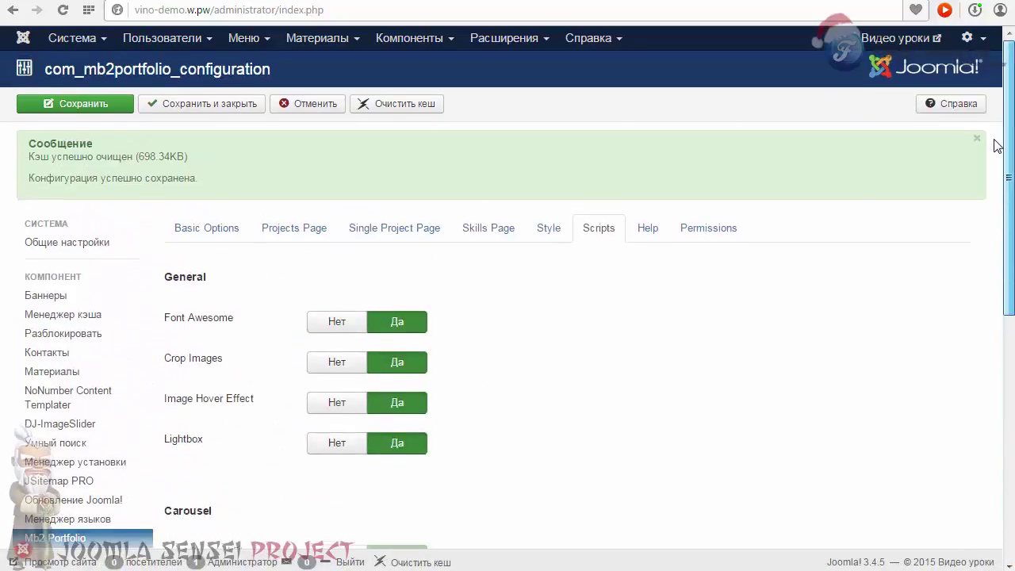
left_click(650, 229)
left_click(683, 230)
left_click(604, 229)
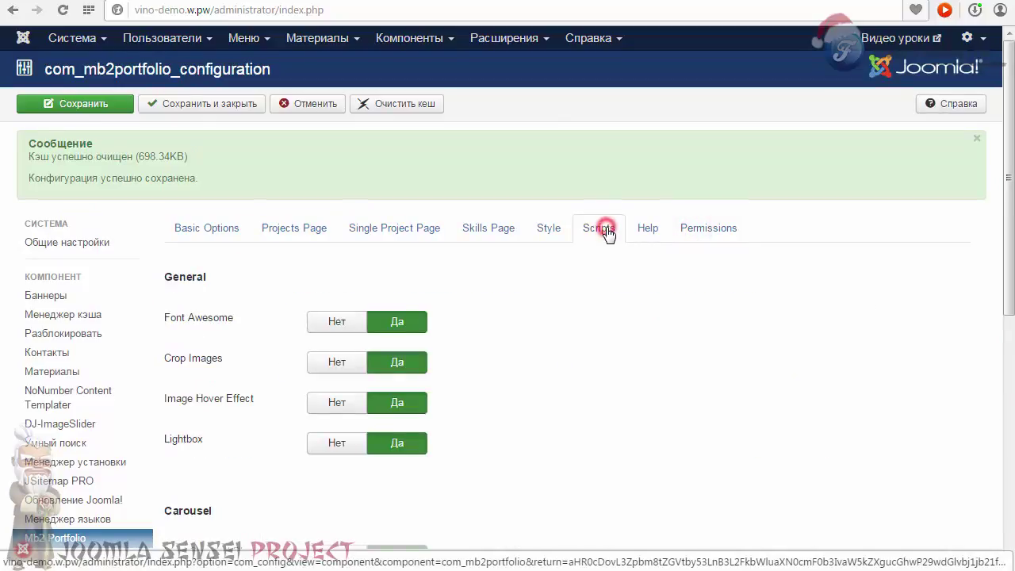